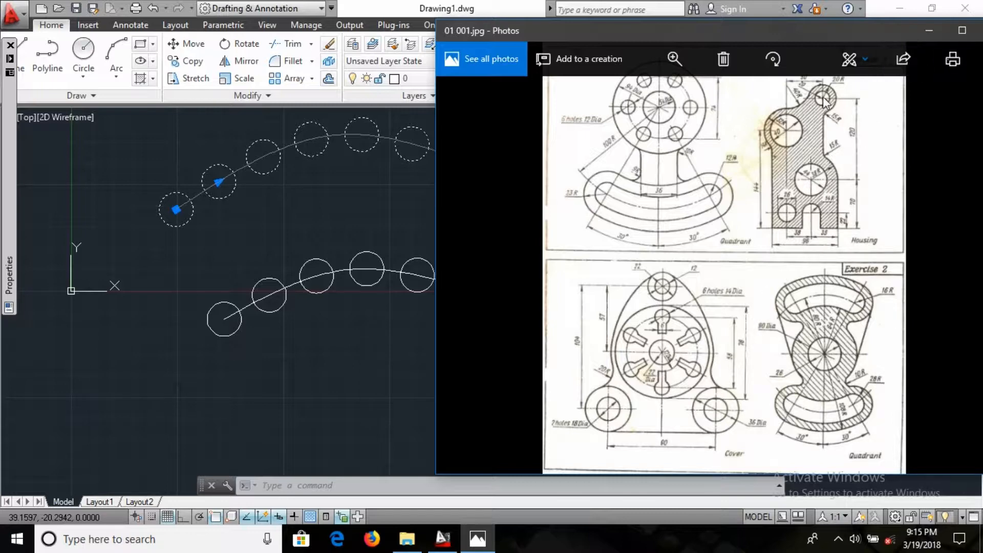
- Enlarge the reference image 01 001.jpg and examine the dimensions of the Exercise 1 quadrant
click(962, 30)
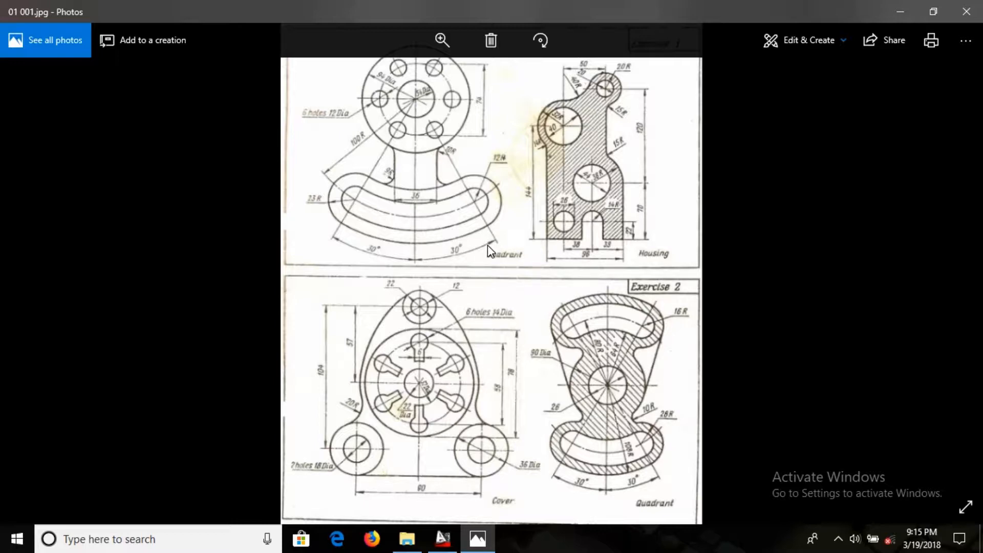
ctrl+scroll(489, 251, up, 2)
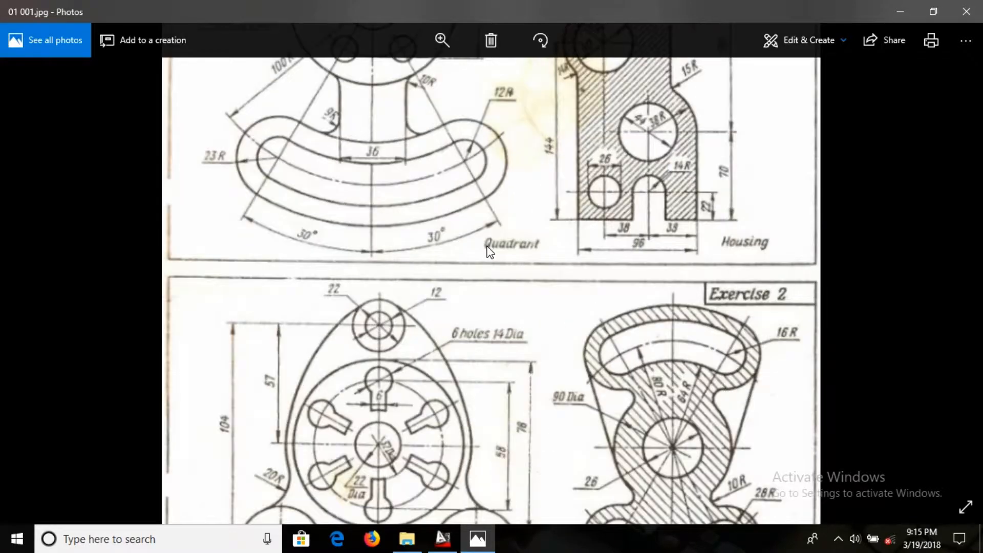
scroll(490, 251, up, 3)
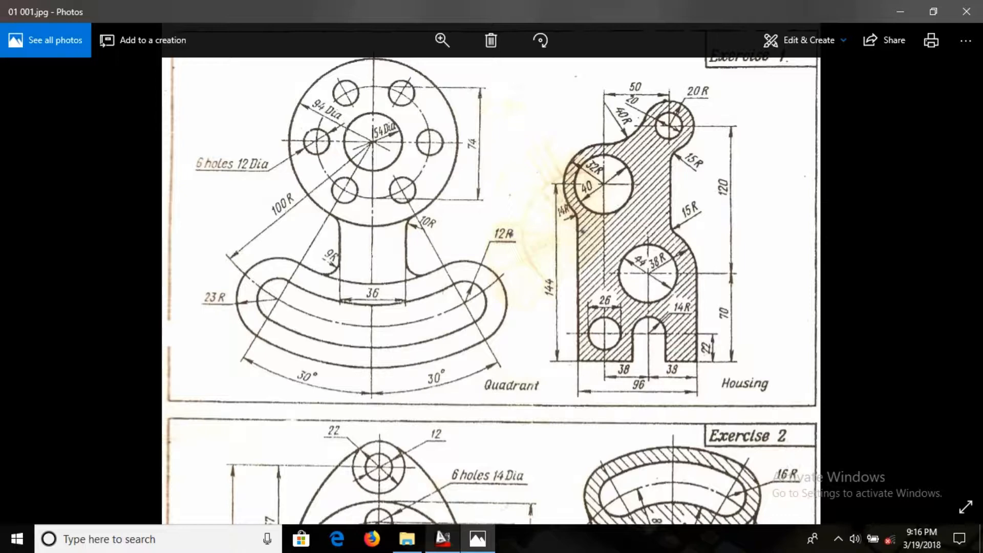
- Switch to AutoCAD and delete both curves with their rows of circles from the drawing
click(441, 538)
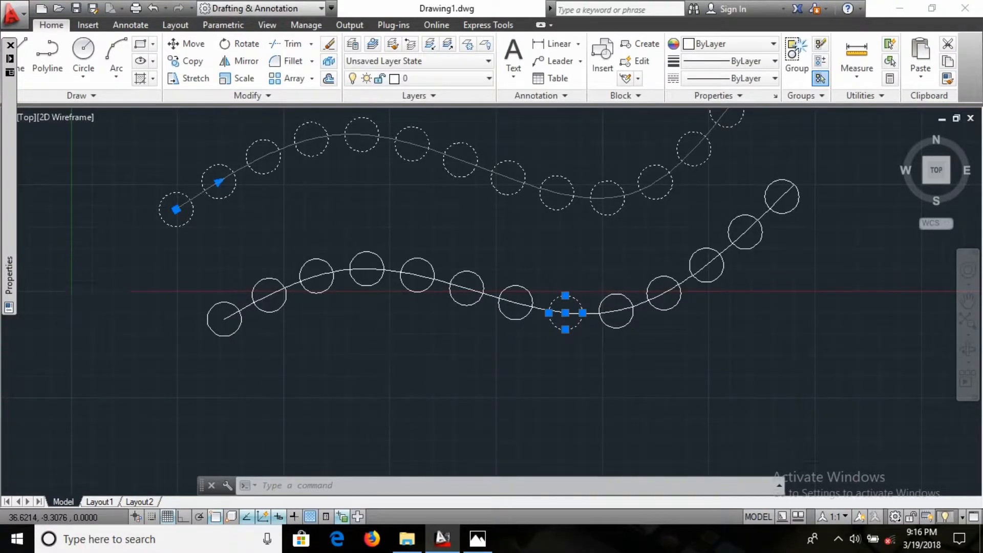
click(224, 319)
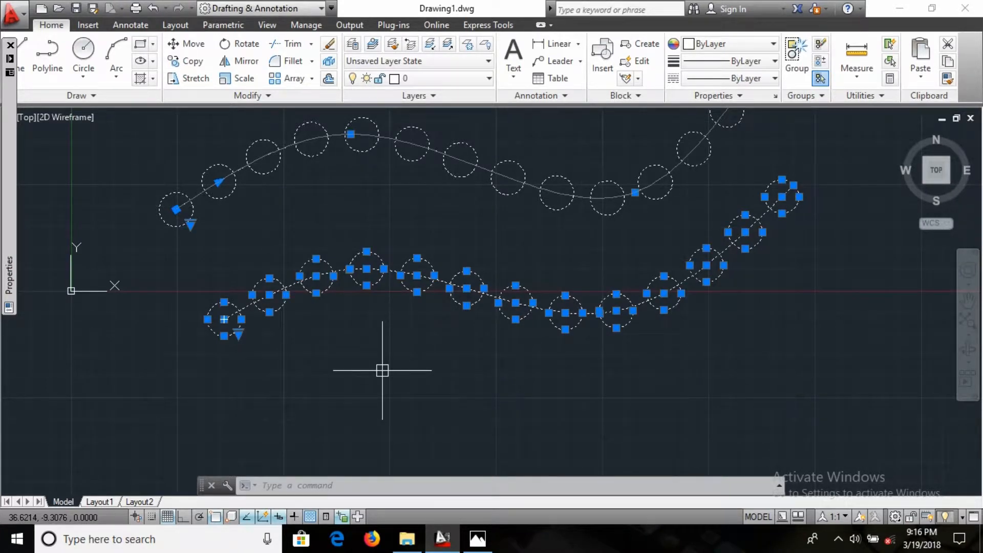
key(Delete)
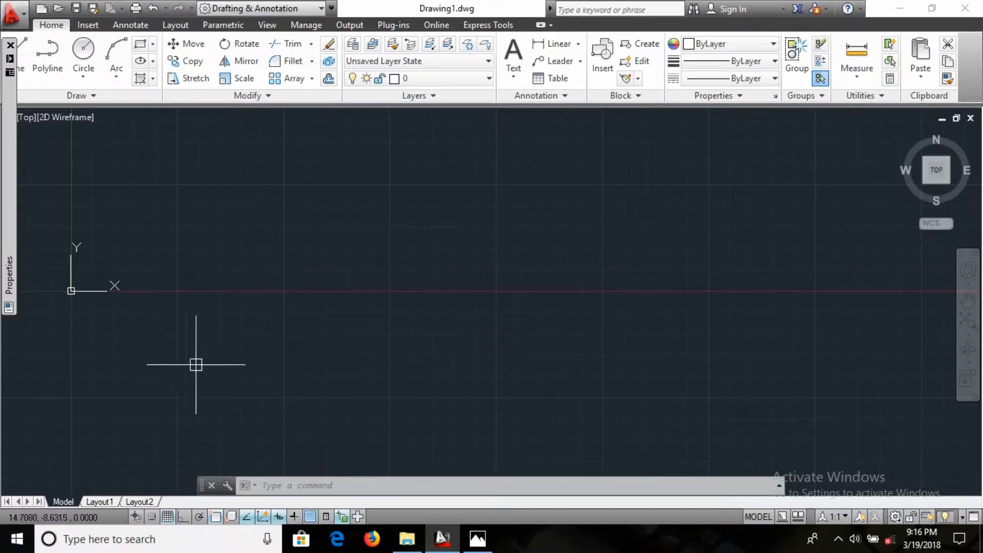
- Check the quadrant in the reference image and draw a 54-diameter circle in AutoCAD centred at about 31.38,-1.45
click(486, 542)
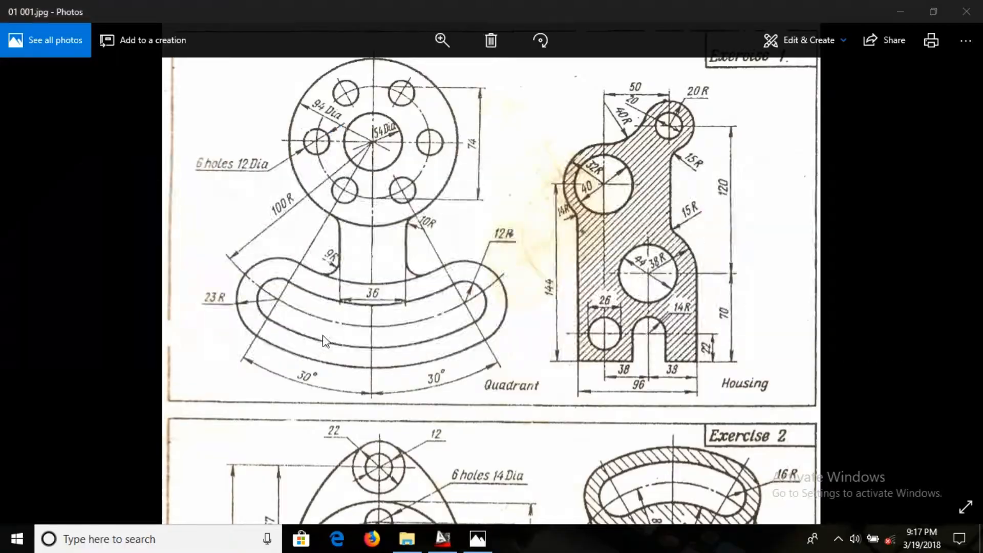
click(443, 539)
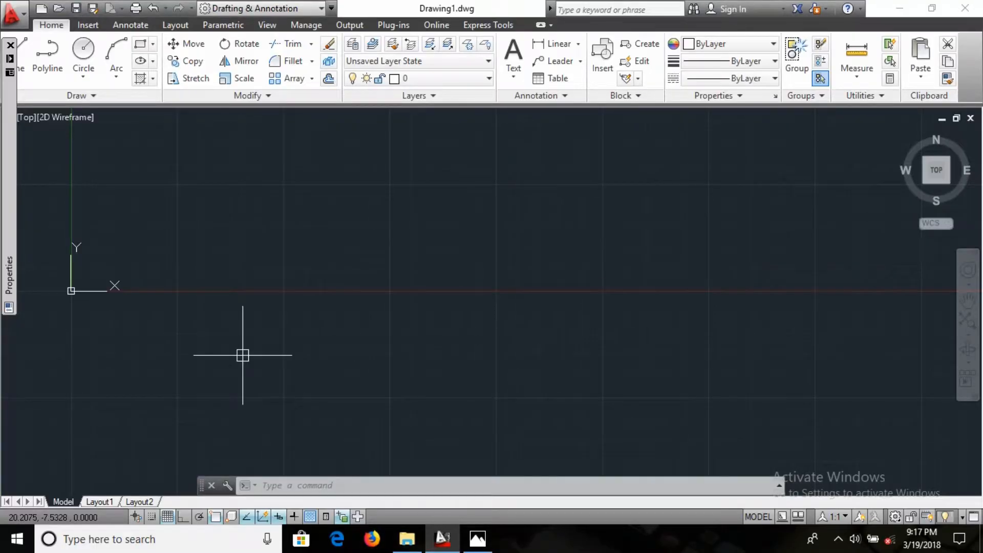
text(c)
key(Return)
click(338, 303)
text(d)
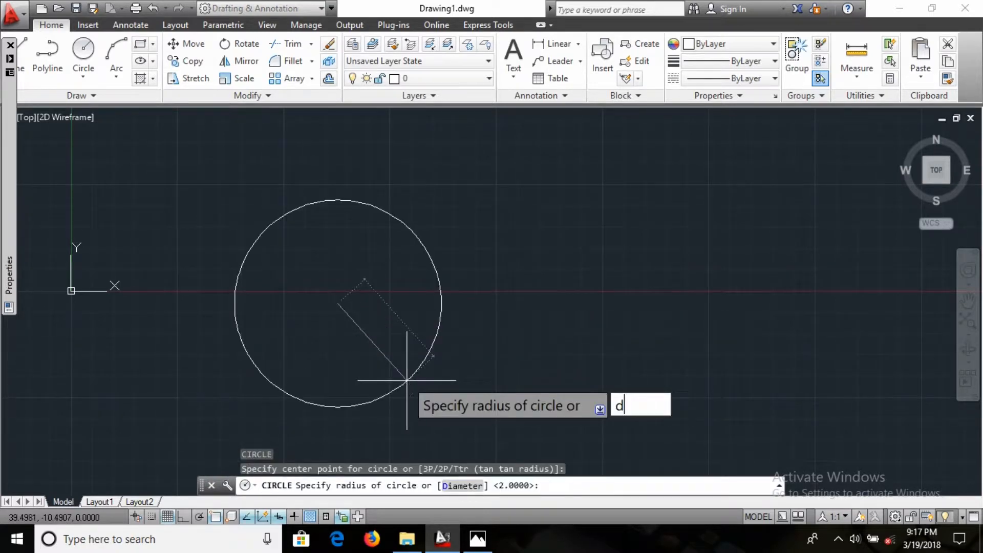
key(Return)
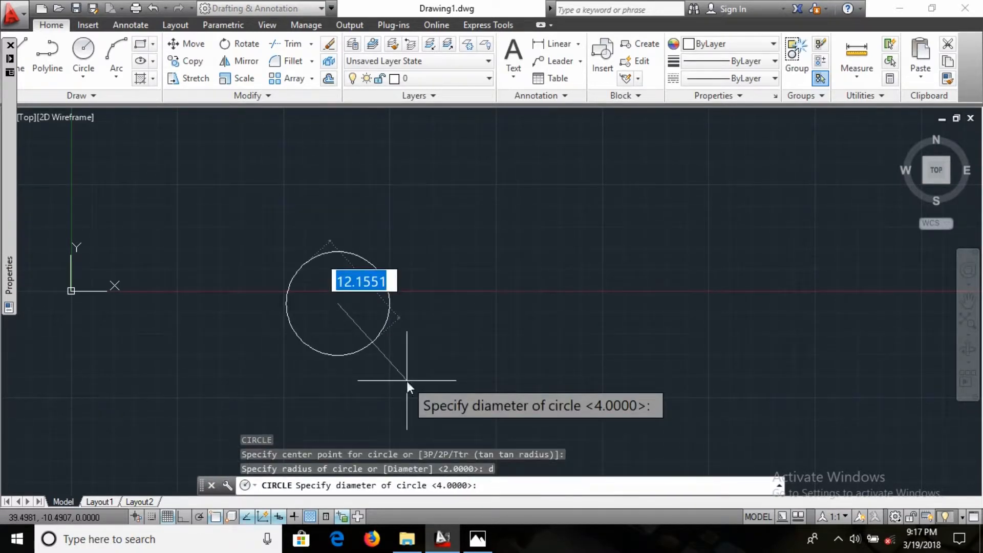
text(54)
key(Return)
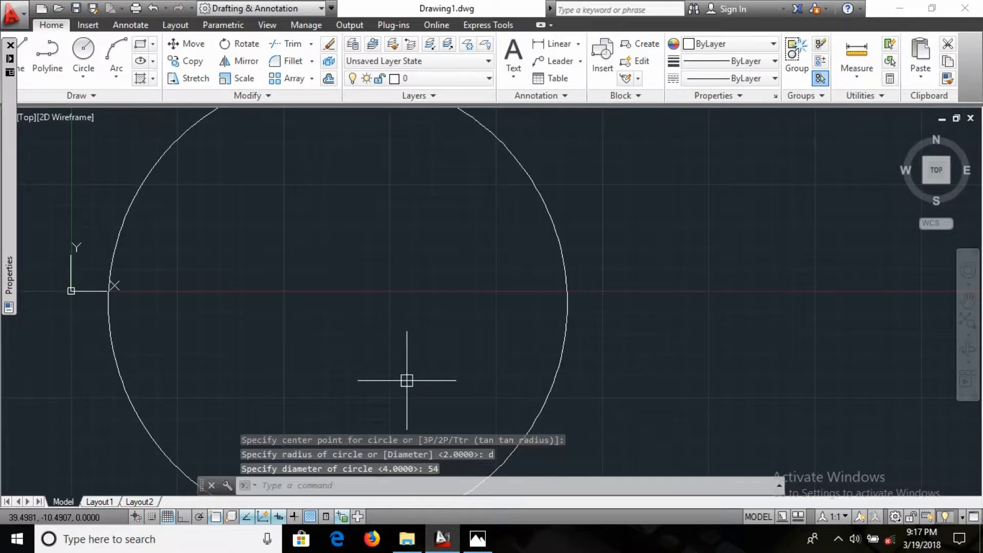
- Draw a concentric circle of diameter 74 centred at 31.3757,-1.4479
text(ze)
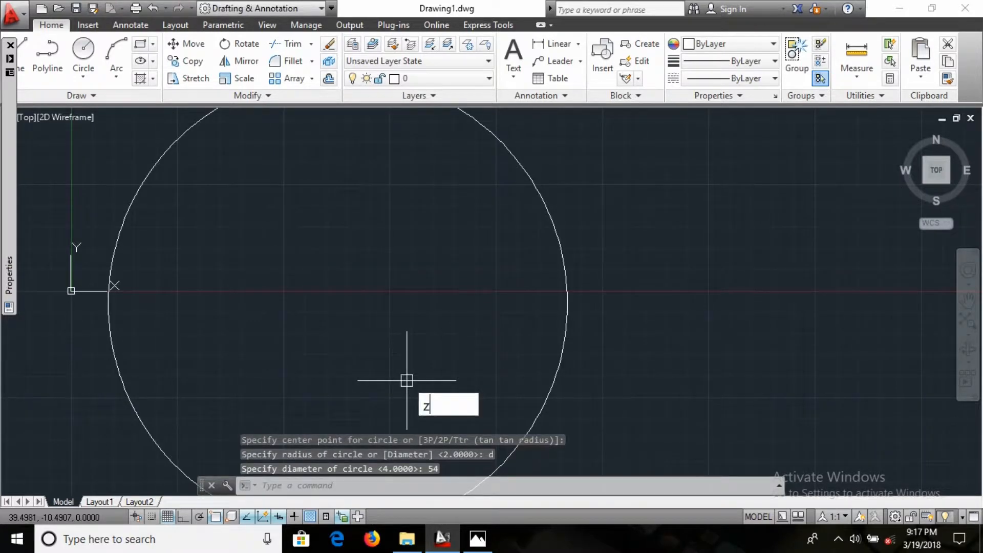
key(Return)
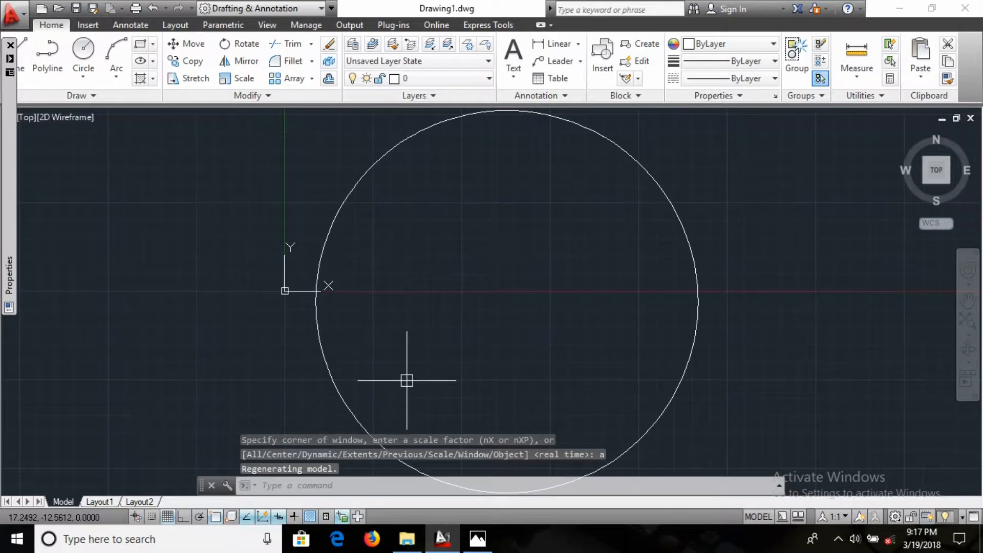
scroll(439, 354, down, 5)
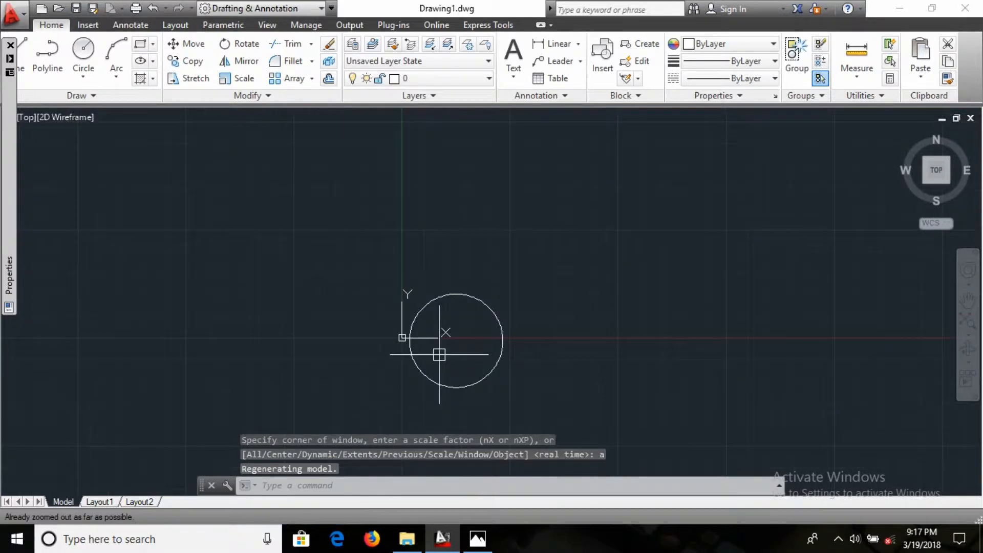
middle_drag(440, 352, 374, 289)
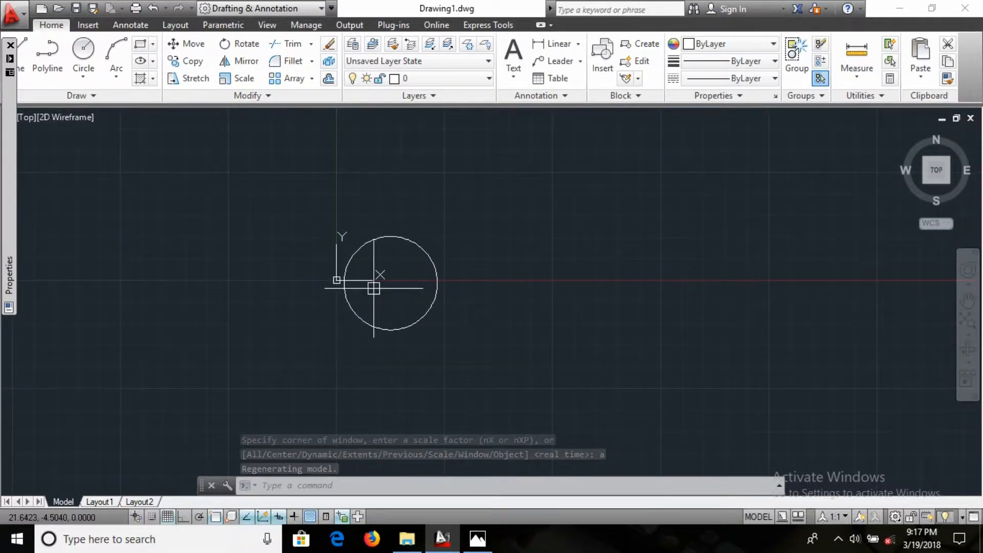
text(c)
key(Return)
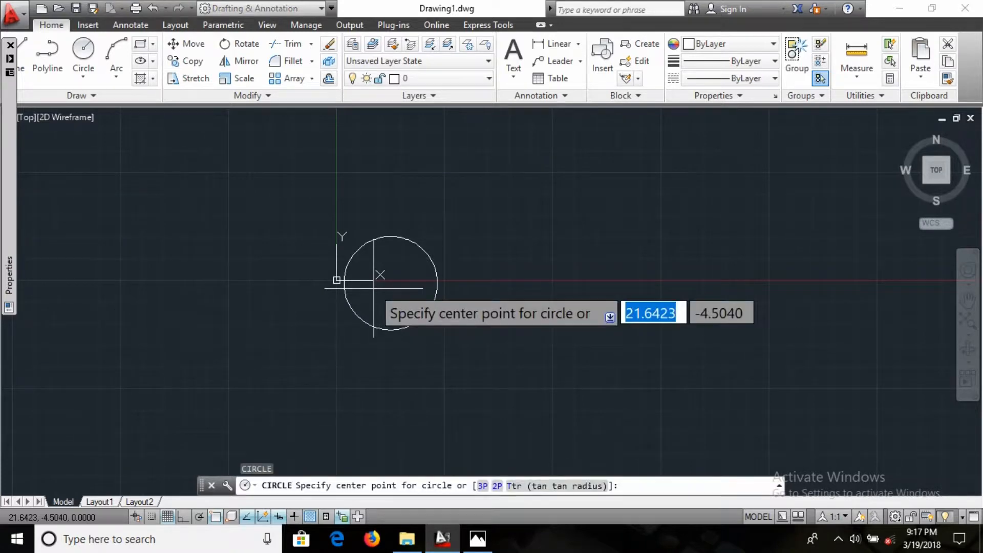
text(31.3757,-1.4479)
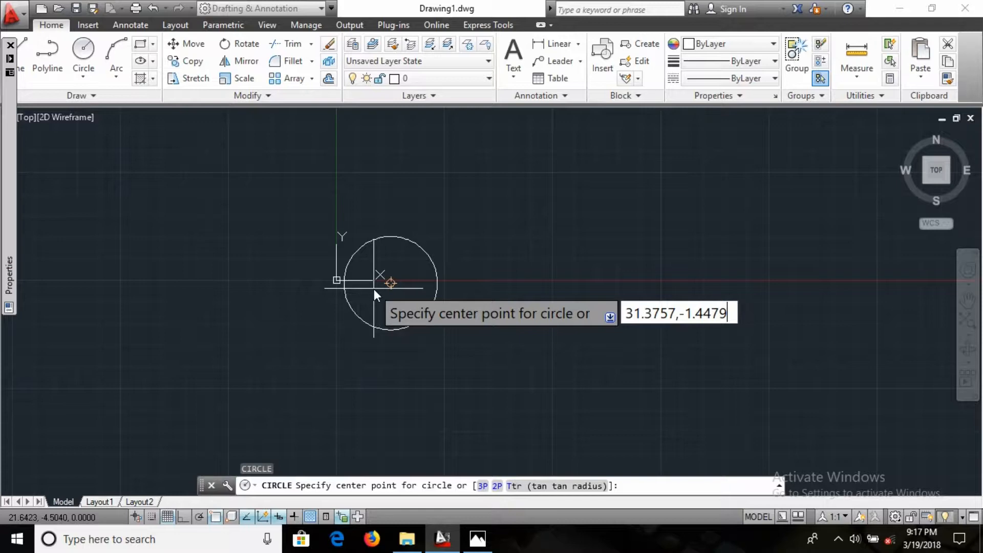
key(Return)
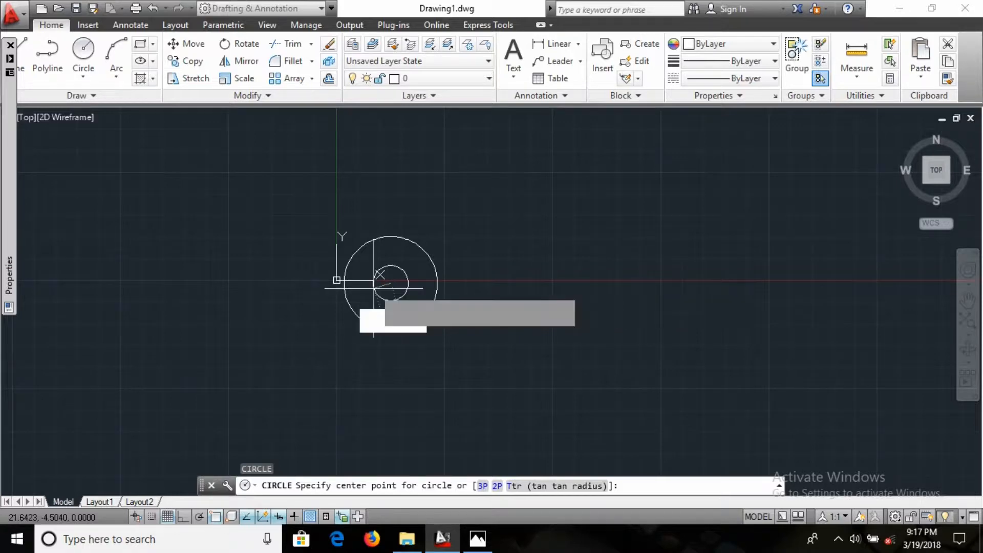
text(d)
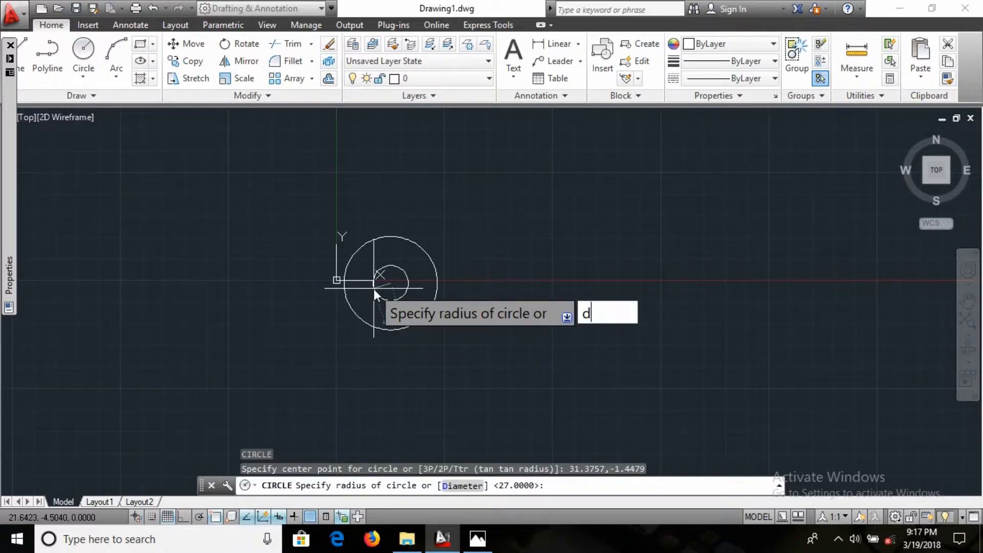
key(Return)
text(74)
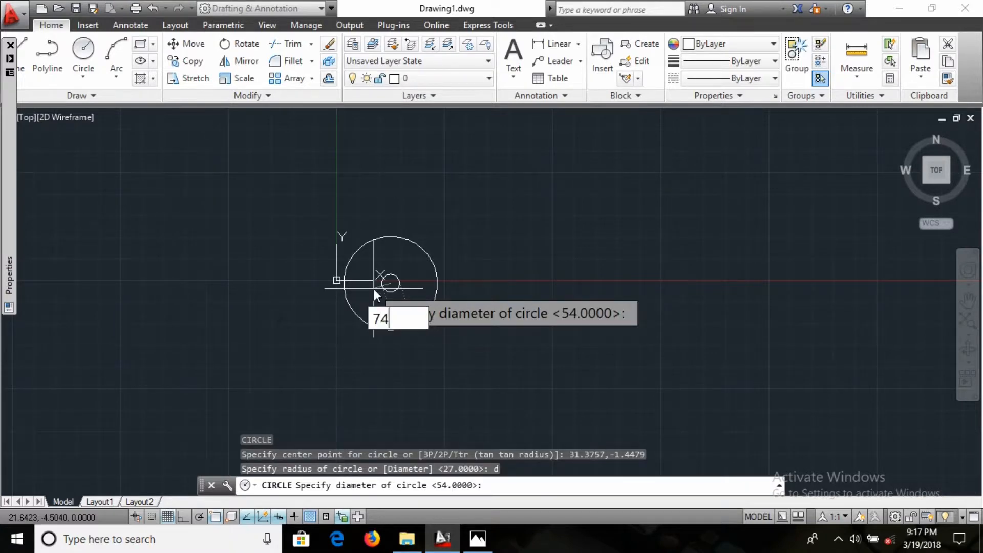
key(Return)
- Try a concentric circle of radius 94 at 31.3757,-1.4479 and undo it
text(c)
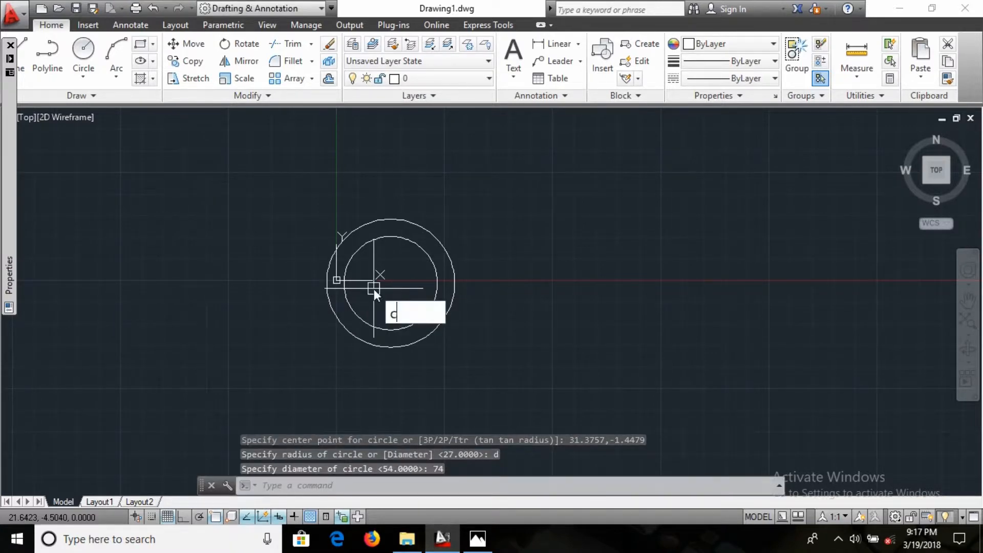
key(Return)
key(Up)
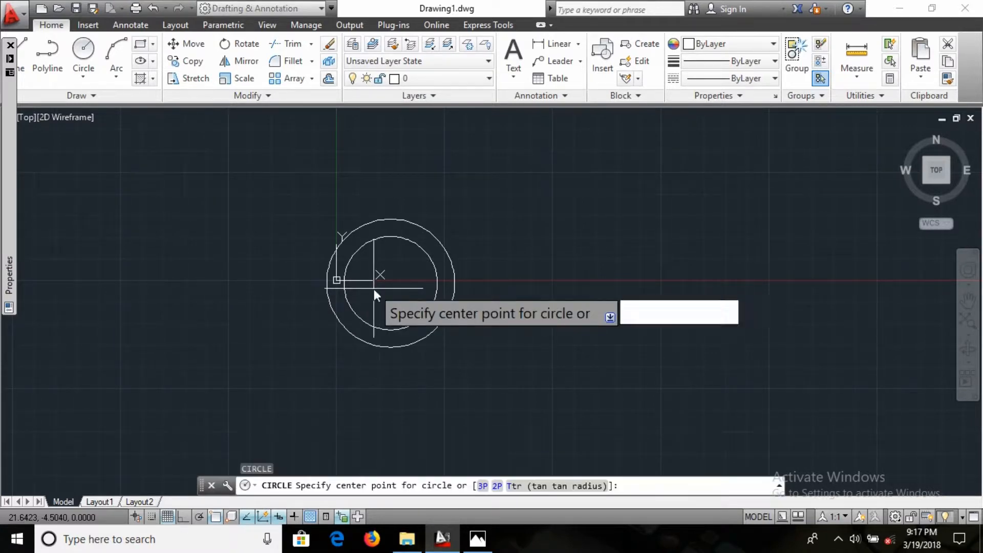
key(Return)
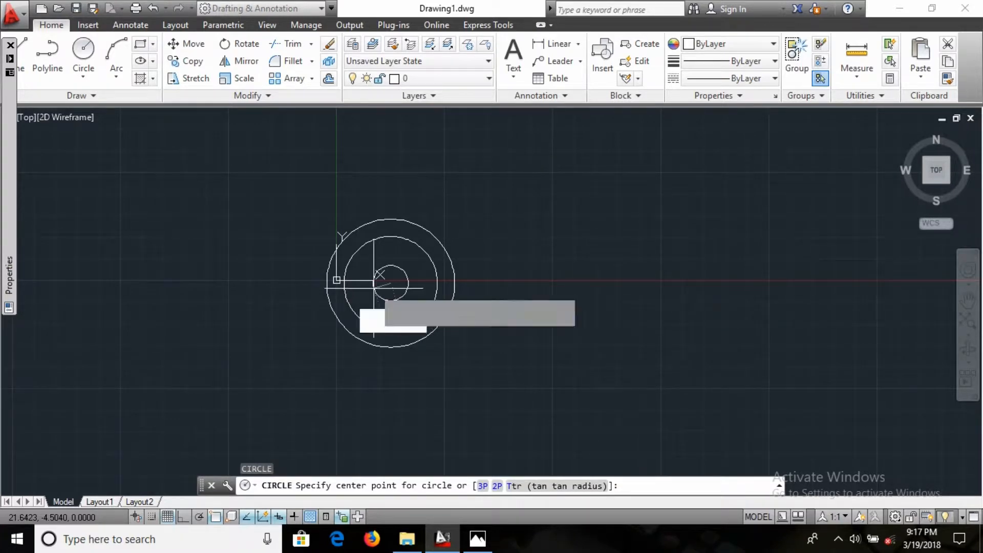
text(94)
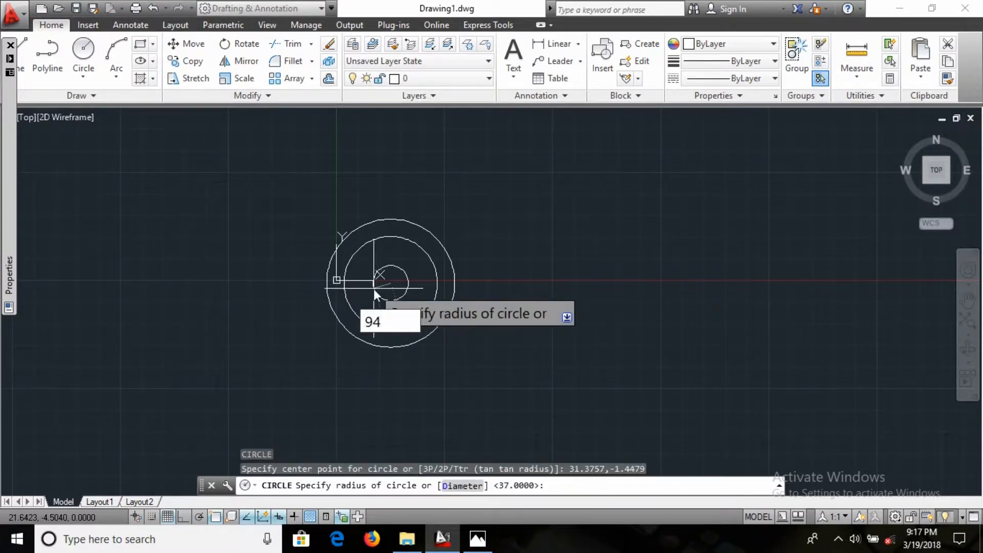
key(Return)
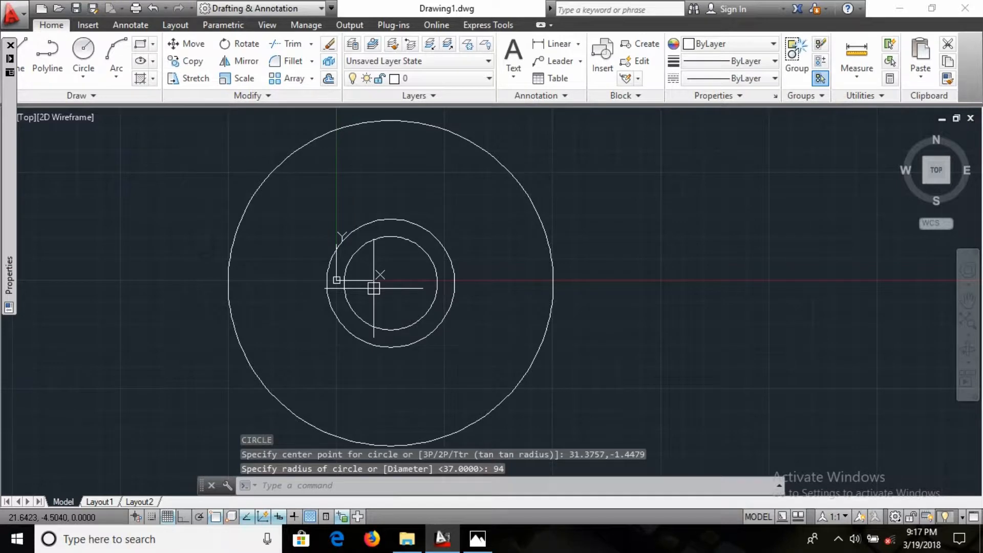
text(z)
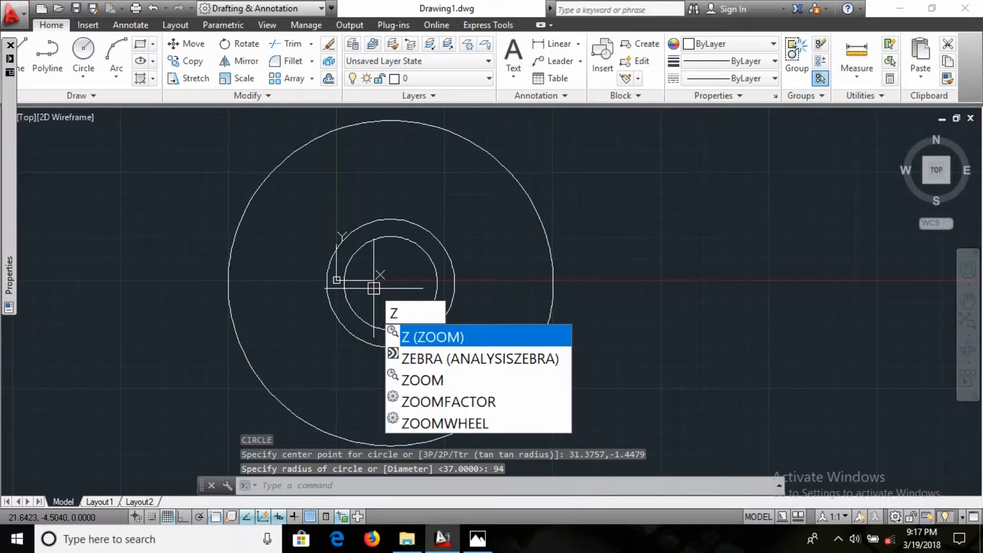
key(Escape)
key(Escape)
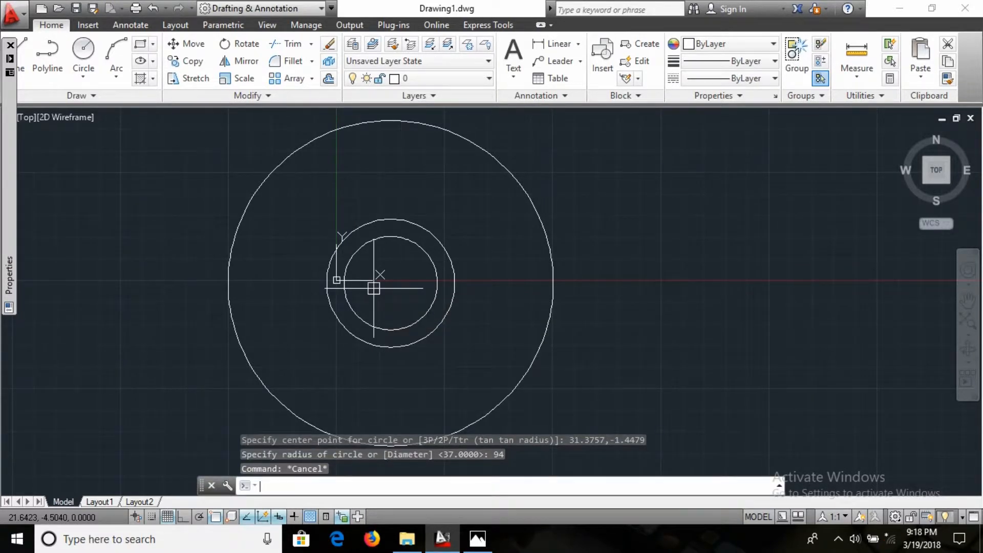
key(ctrl+z)
- Draw the outer concentric circle with a diameter of 94 centred at 31.3757,-1.4479
text(c)
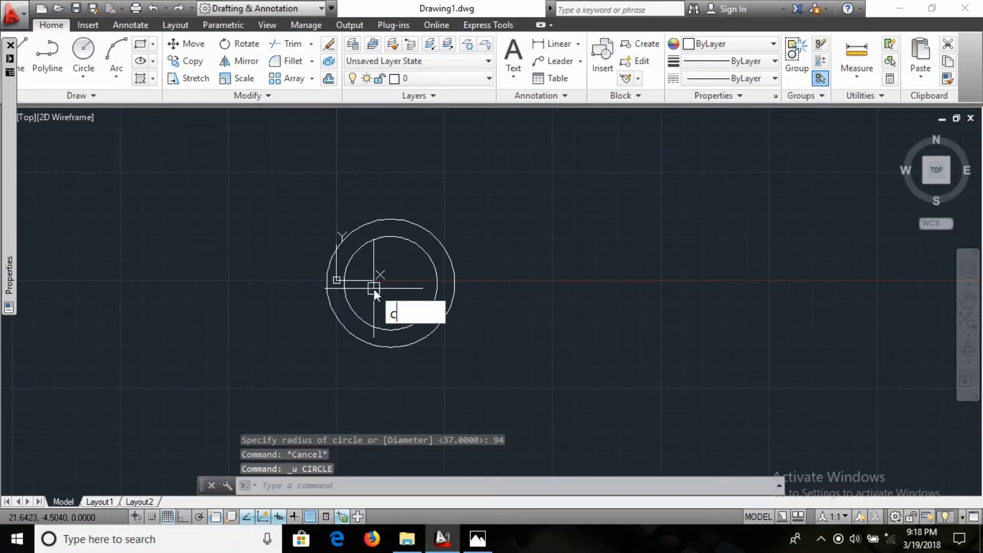
key(Return)
text(31.3757,-1.4479)
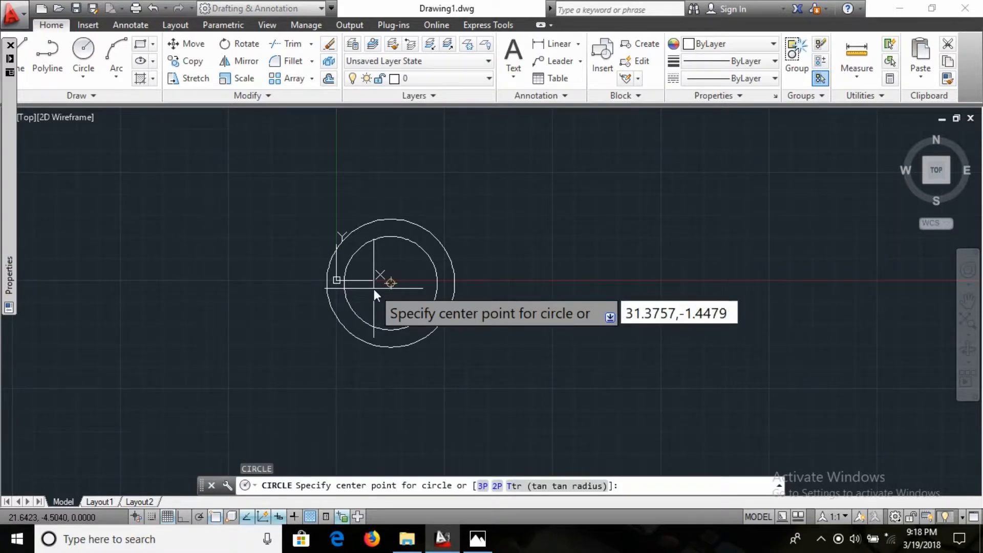
key(Return)
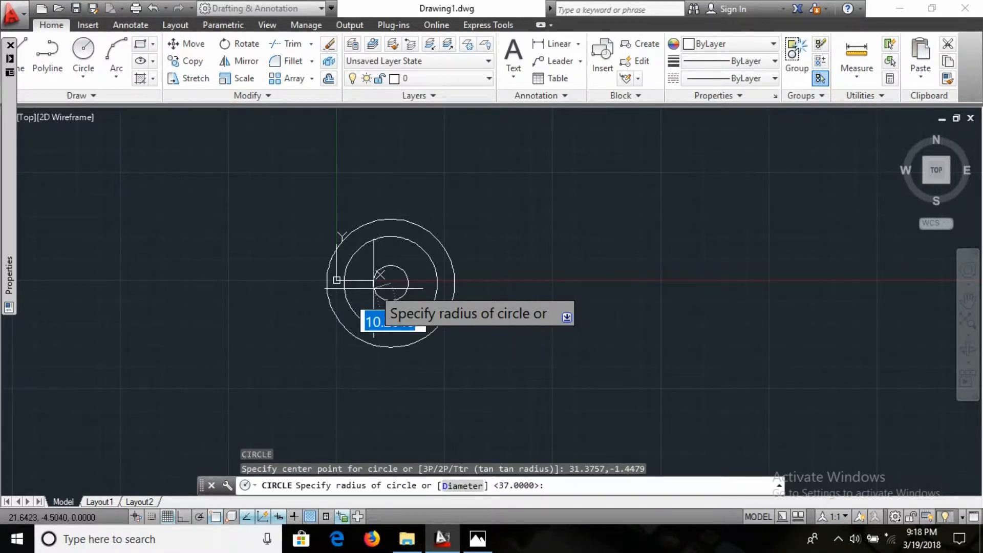
text(d)
key(Return)
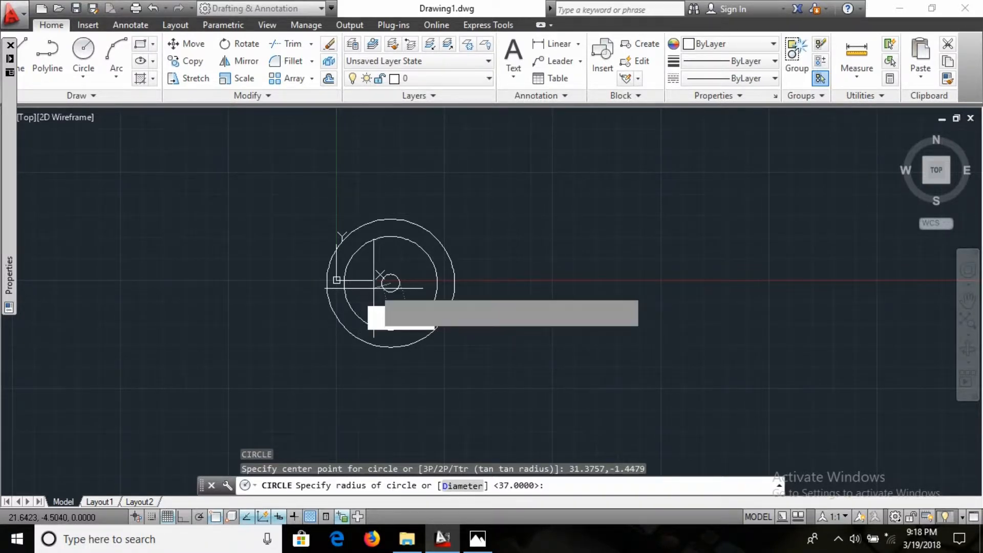
text(94)
key(Return)
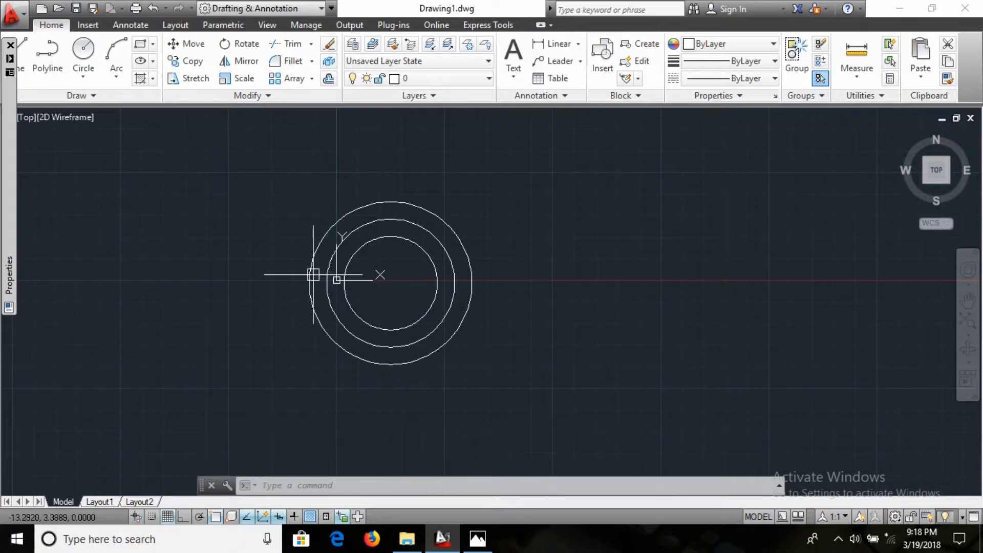
- Check the hole size in the reference image and draw a 12-diameter circle centred on the right-hand quadrant of the 74-diameter circle
scroll(351, 279, up, 2)
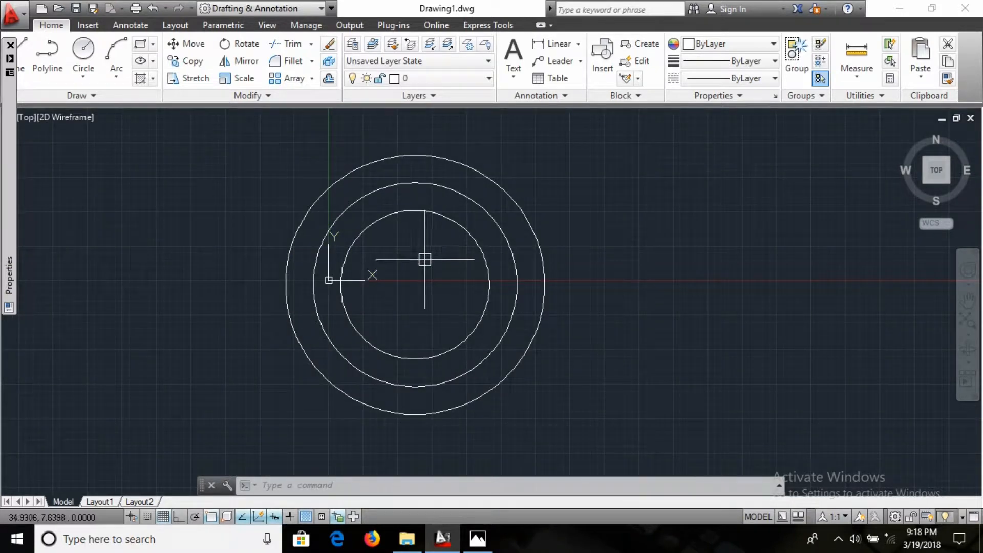
text(c)
key(Return)
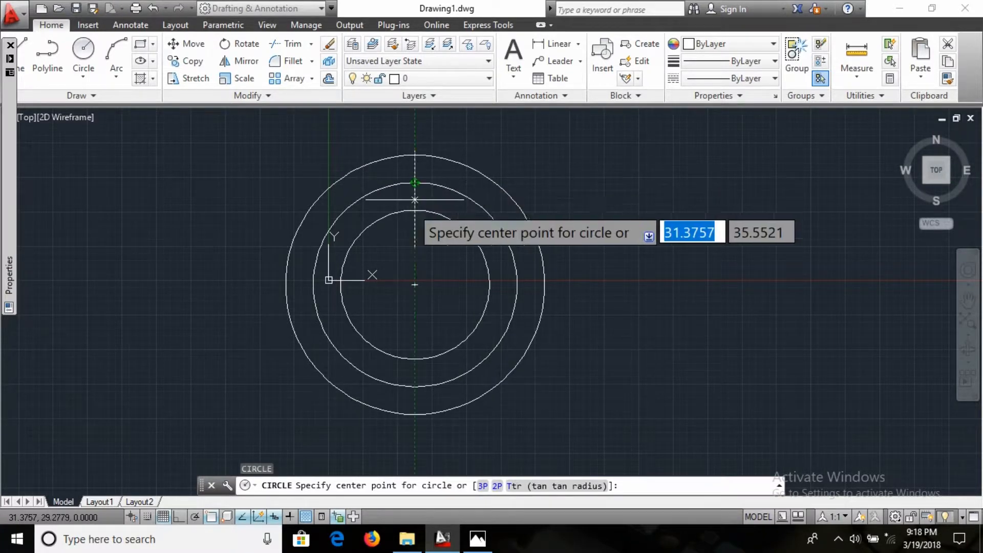
key(alt+Tab)
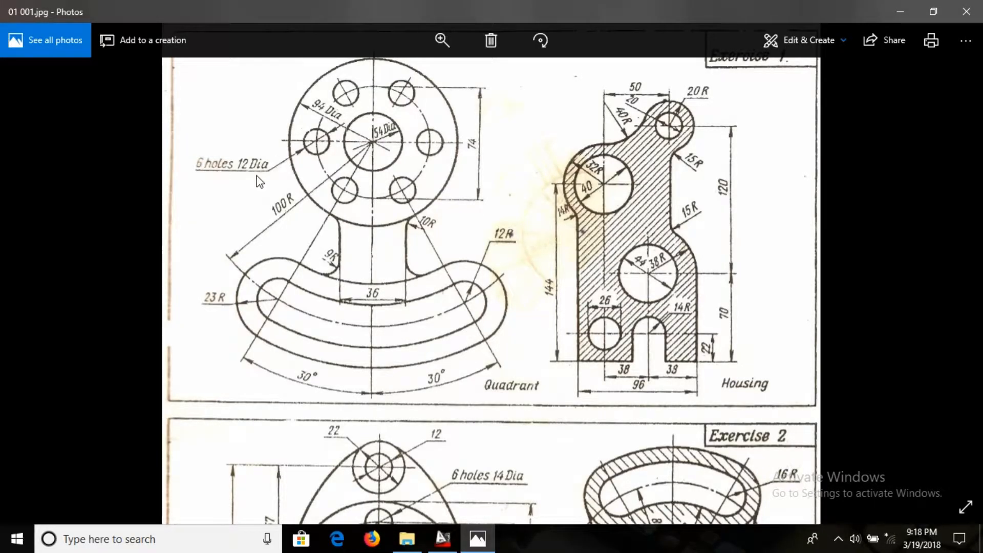
key(alt+Tab)
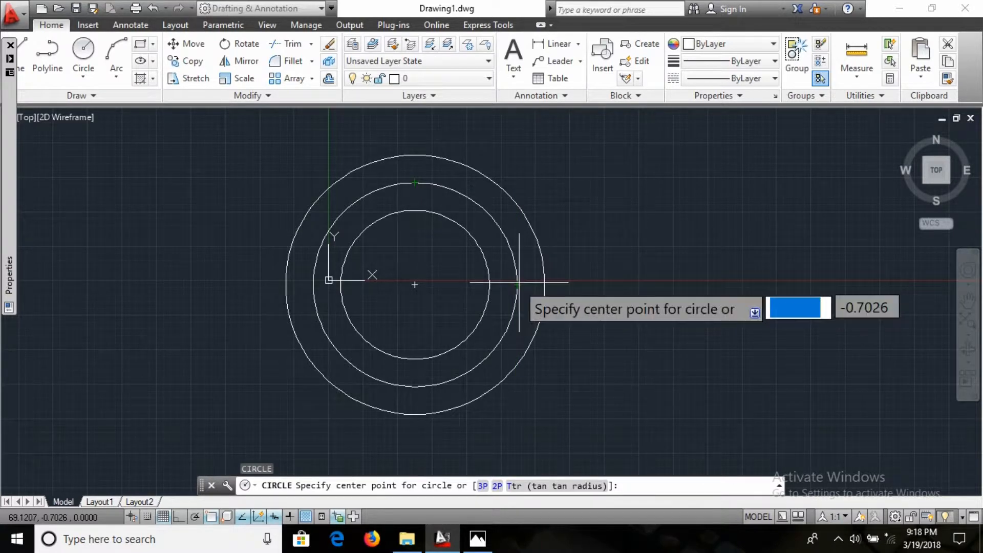
click(518, 284)
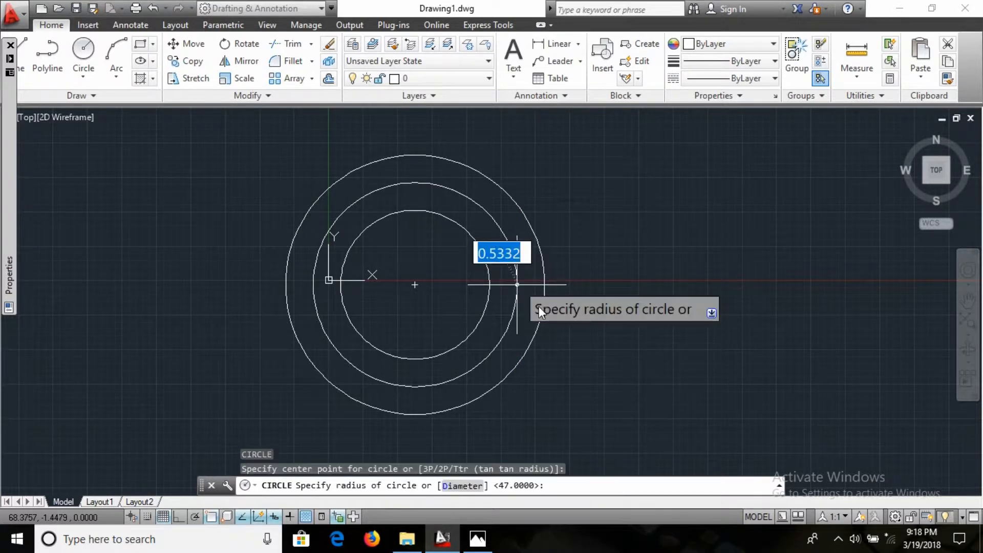
text(d)
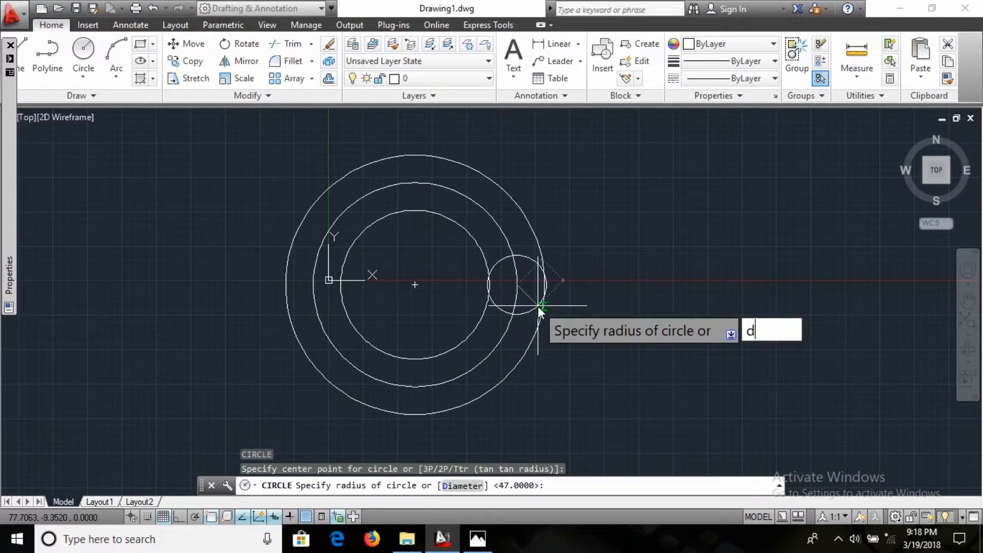
key(Return)
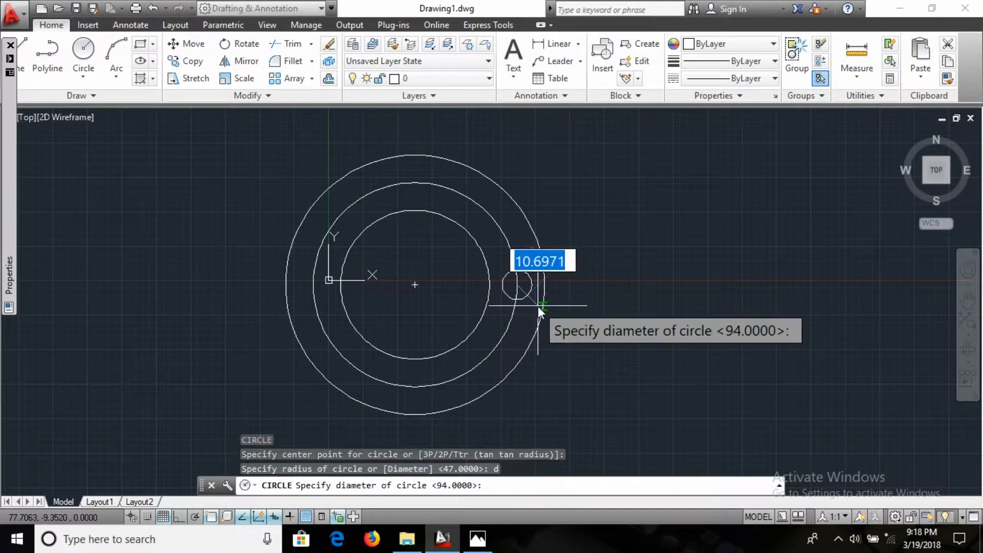
text(12)
key(Return)
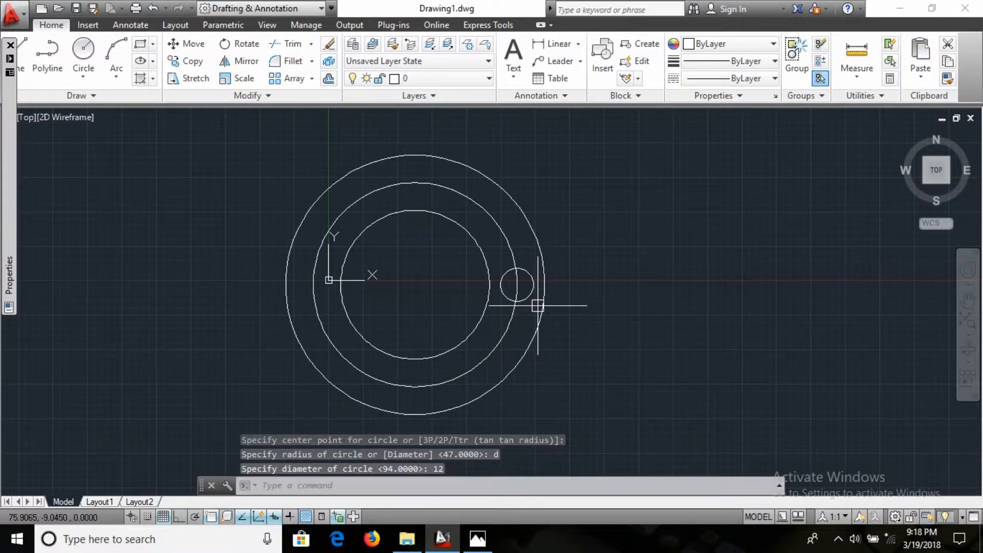
- Make a polar array of the 12-diameter hole about 31.3757,-1.4479 with 6 items over 360 degrees, rotating the copies
text(-a)
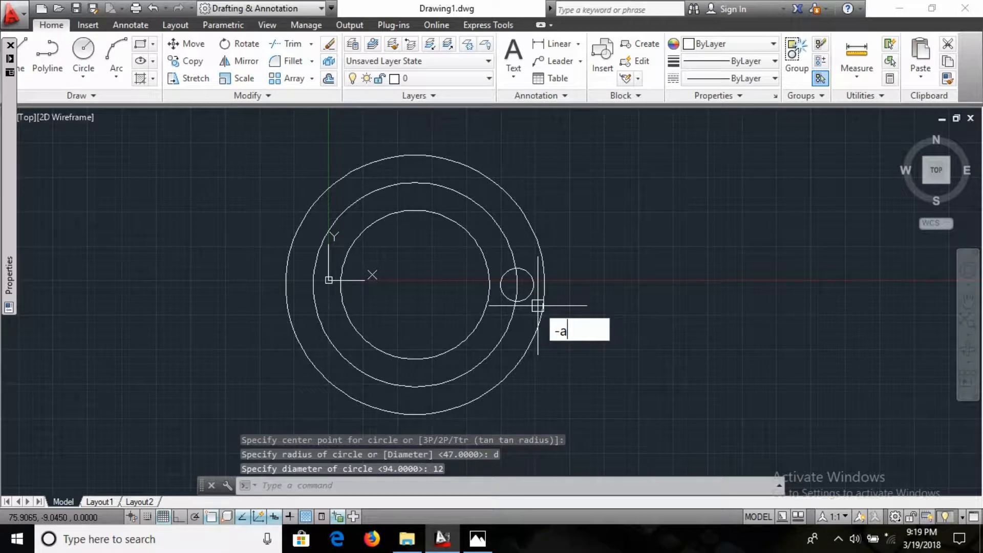
text(r)
key(Return)
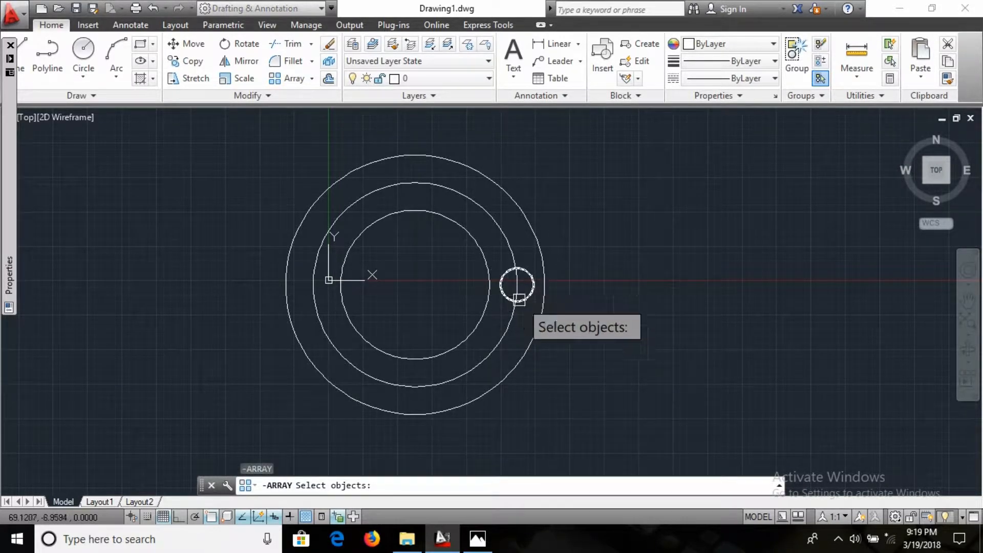
click(523, 304)
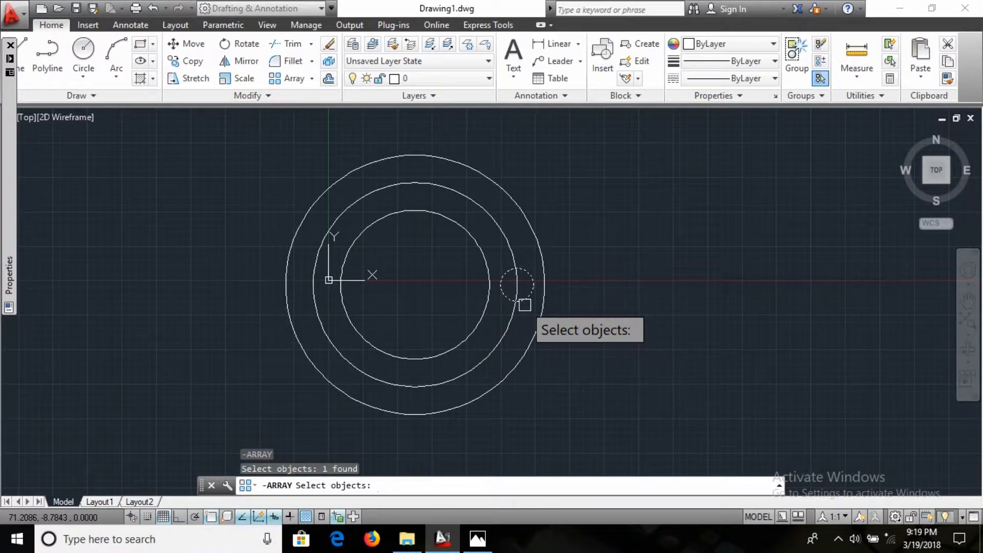
key(Return)
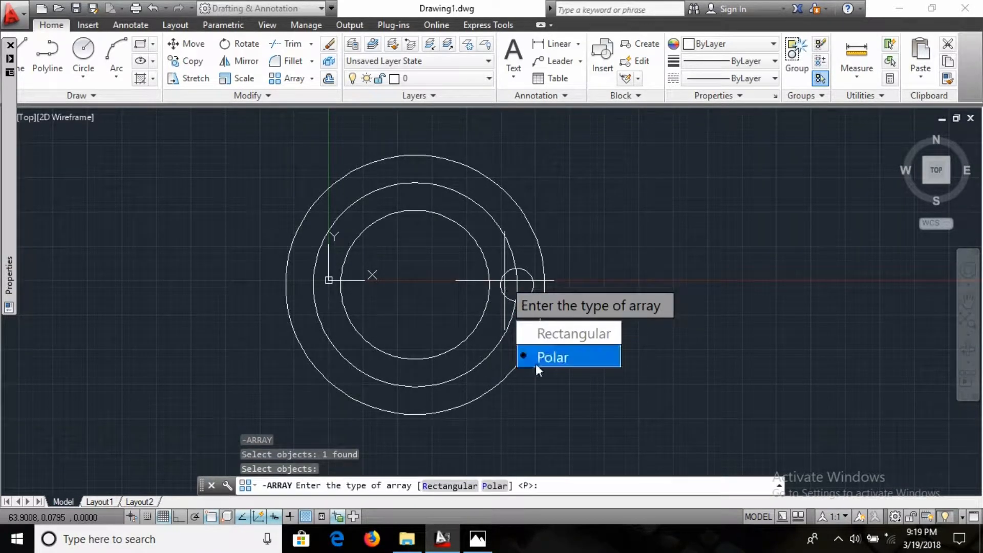
click(551, 359)
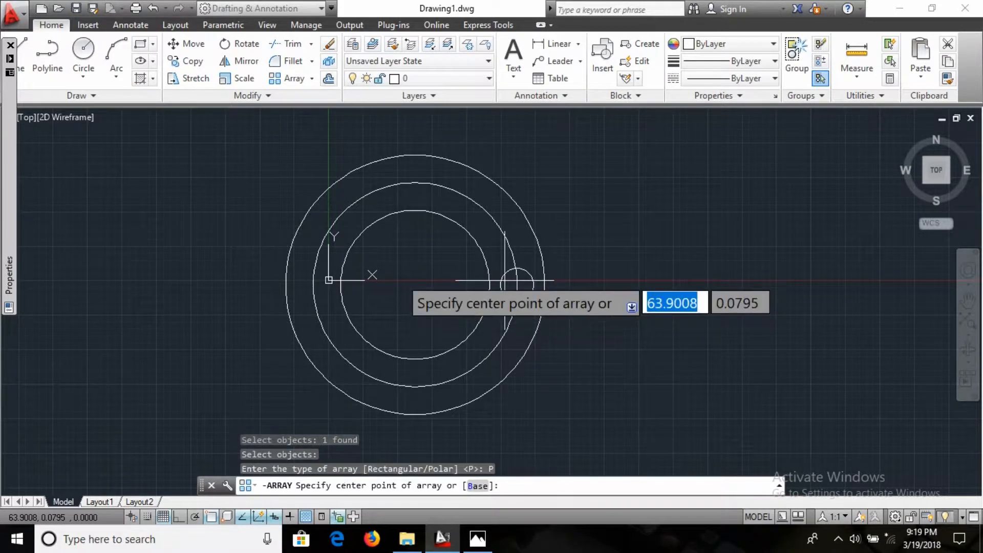
text(70.6866,-8.5236)
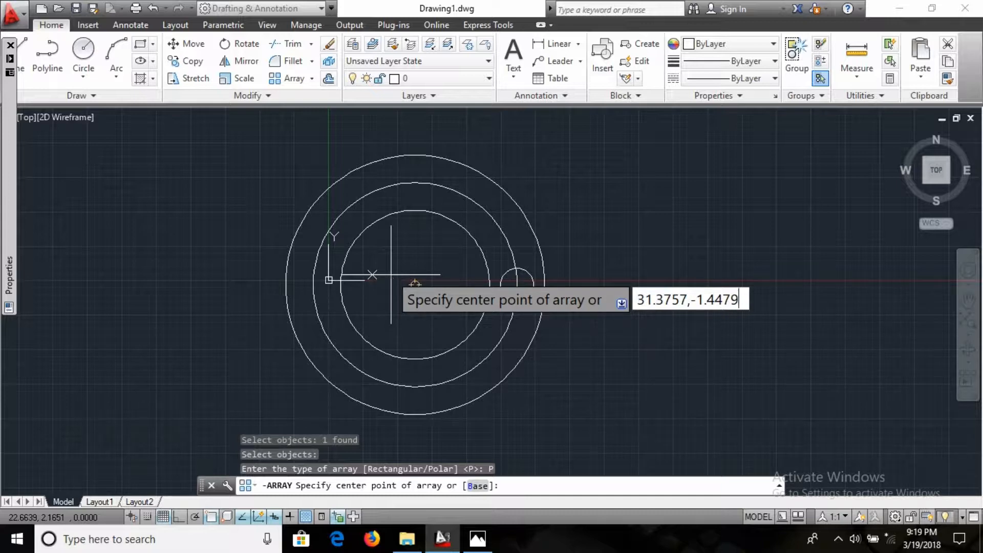
click(391, 275)
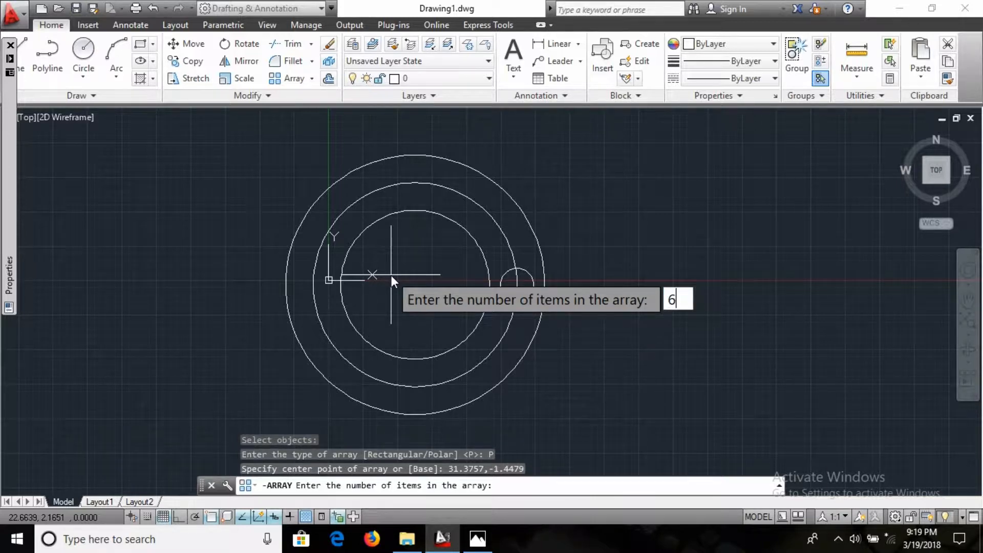
key(Return)
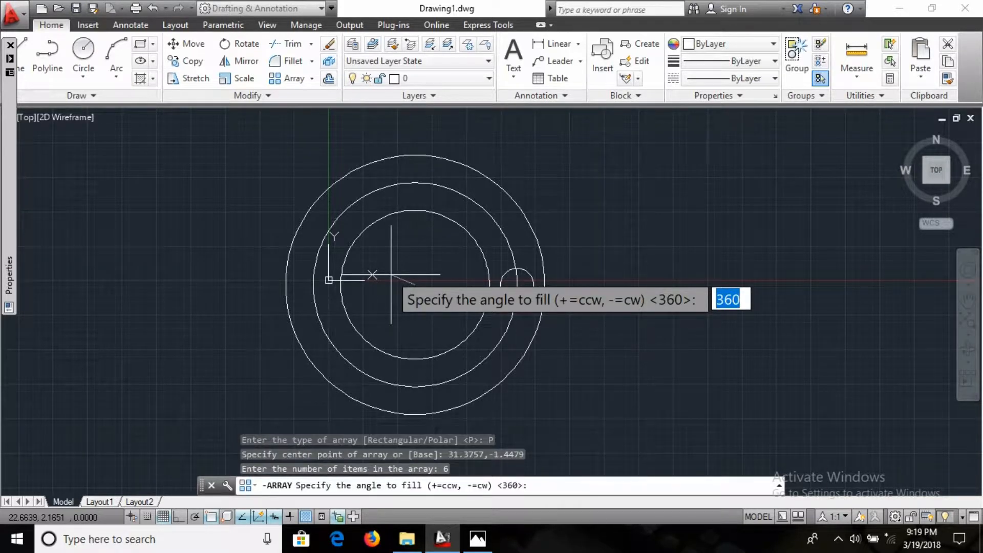
text(36)
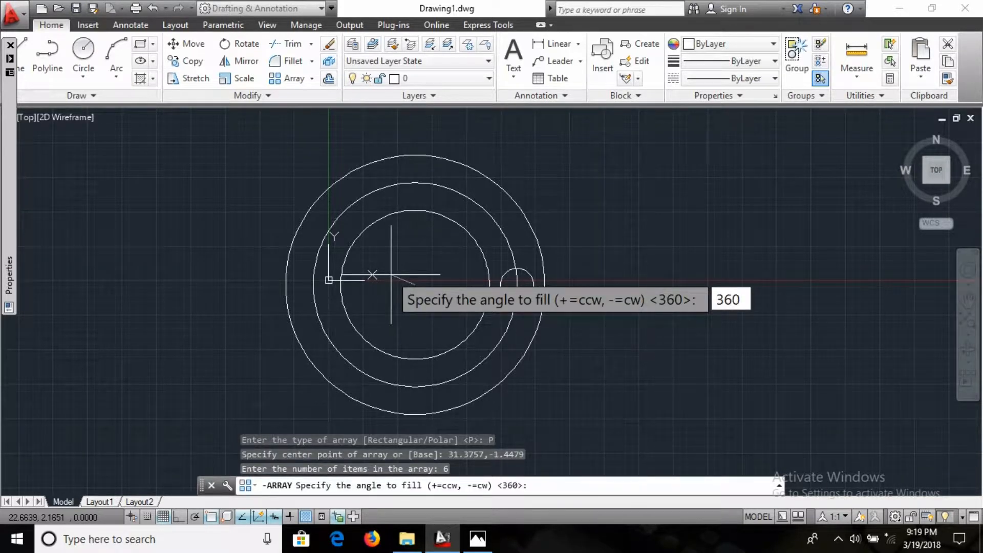
key(Return)
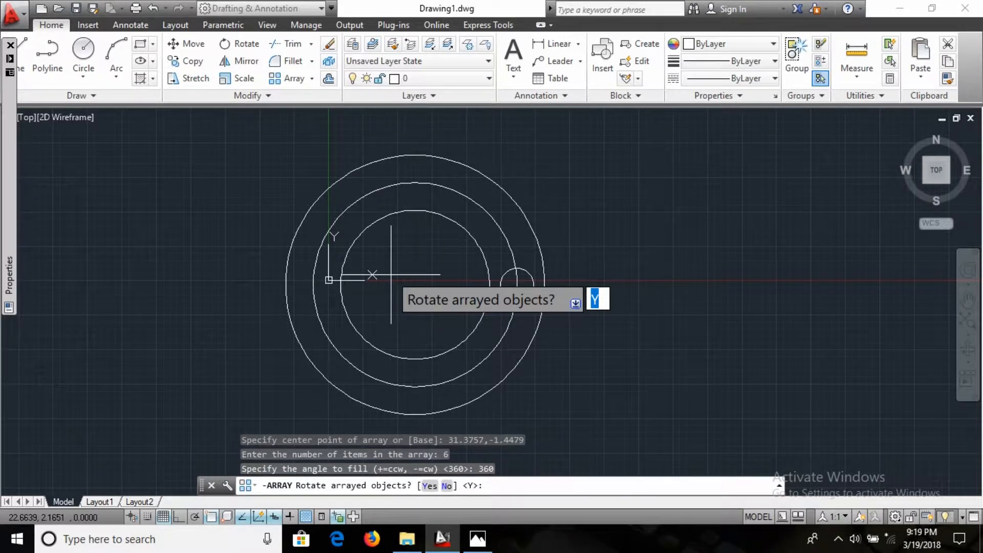
key(Return)
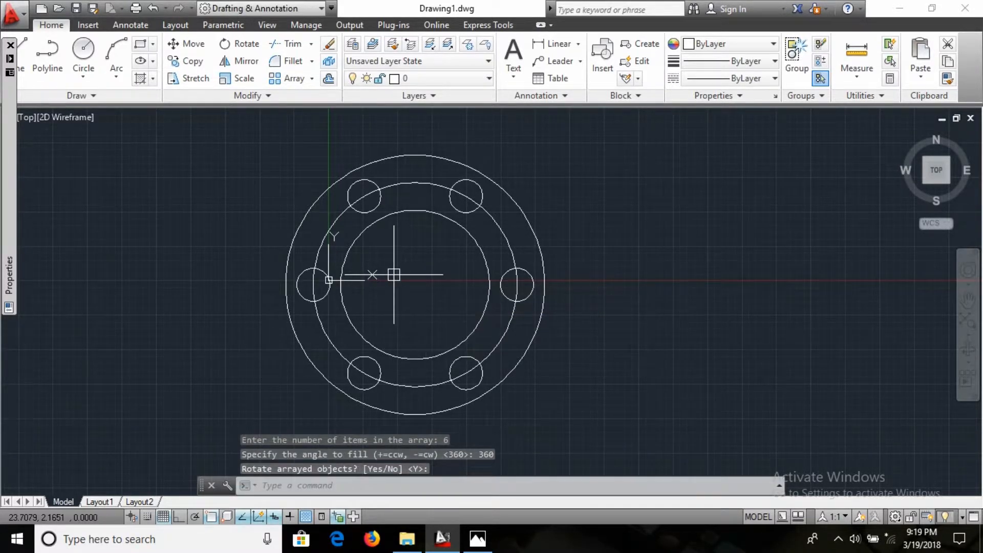
- Check the arc radius in the reference image and draw a concentric circle of radius 100 centred at 31.3757,-1.4479
scroll(494, 259, down, 2)
middle_drag(491, 276, 477, 253)
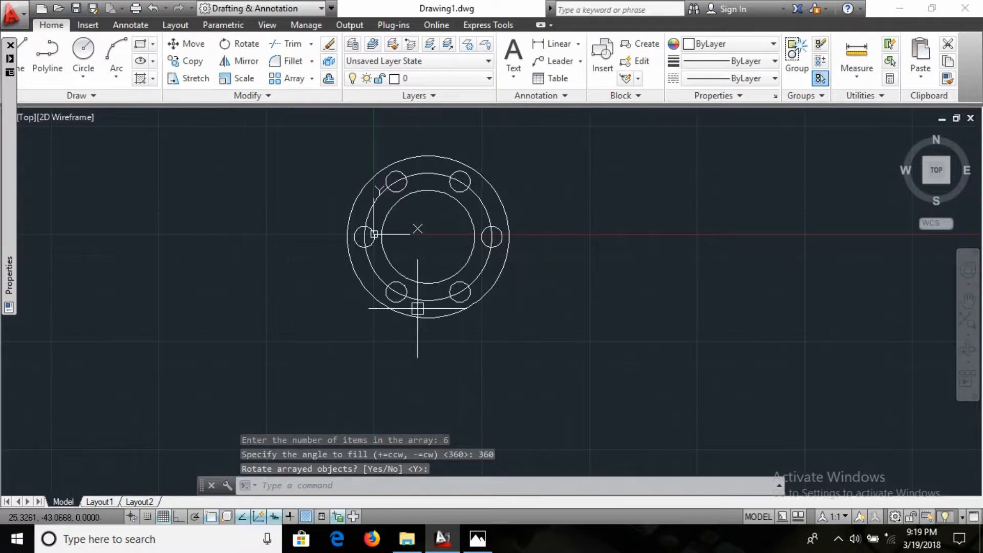
key(alt+Tab)
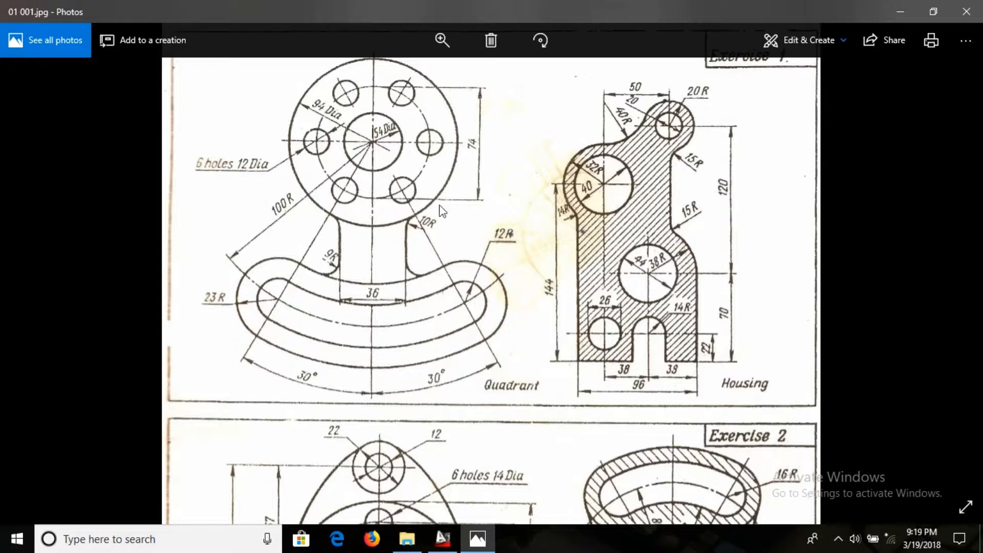
key(alt+Tab)
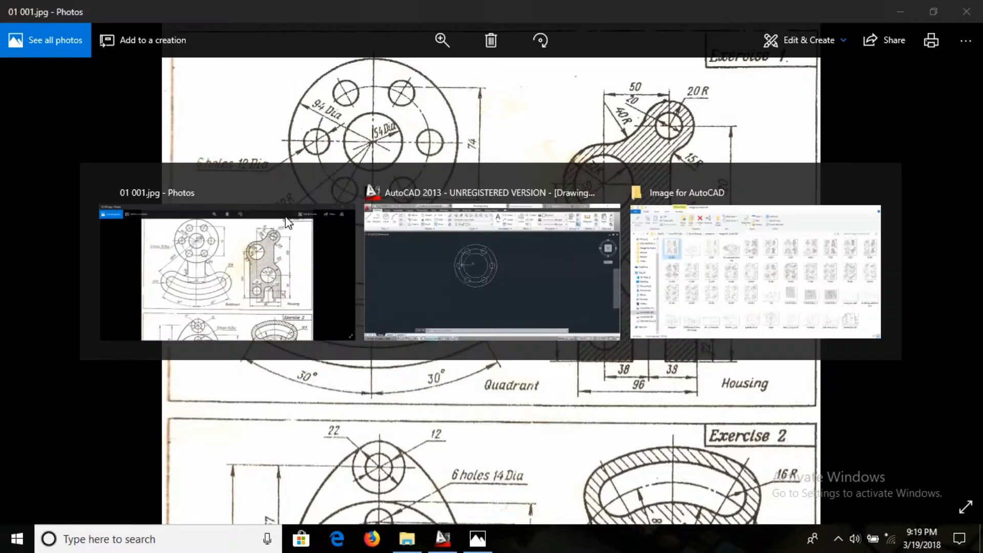
text(c)
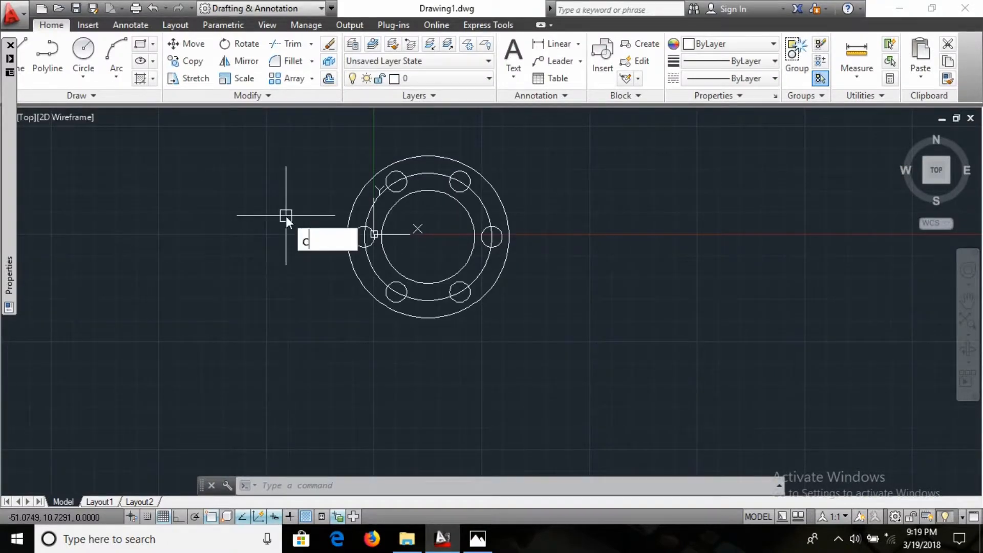
key(Return)
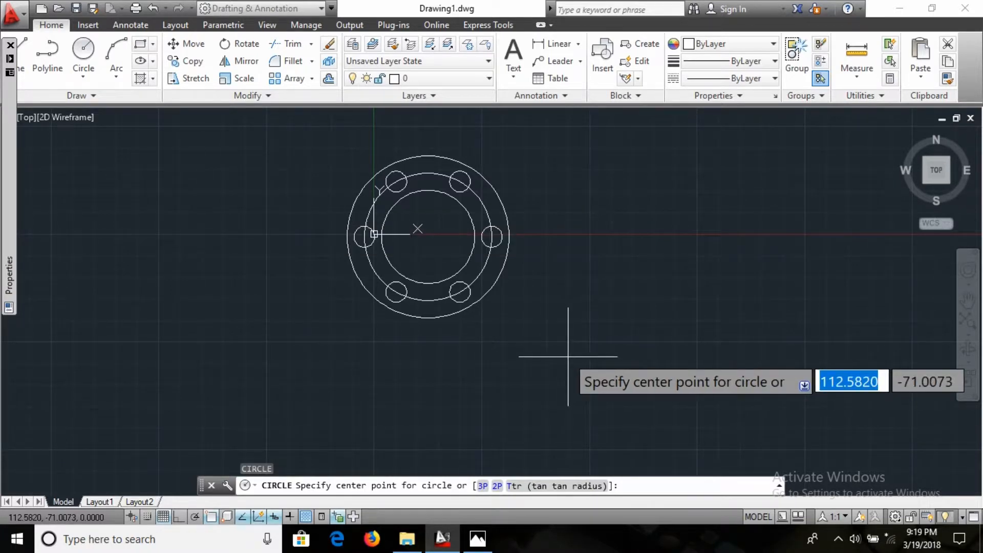
text(31.3757,-1.4479)
key(Return)
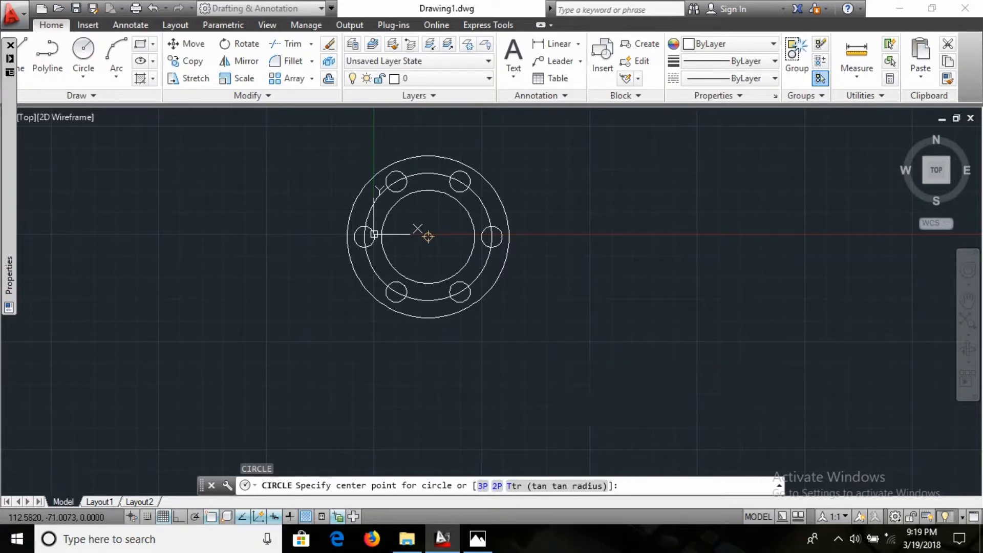
text(100)
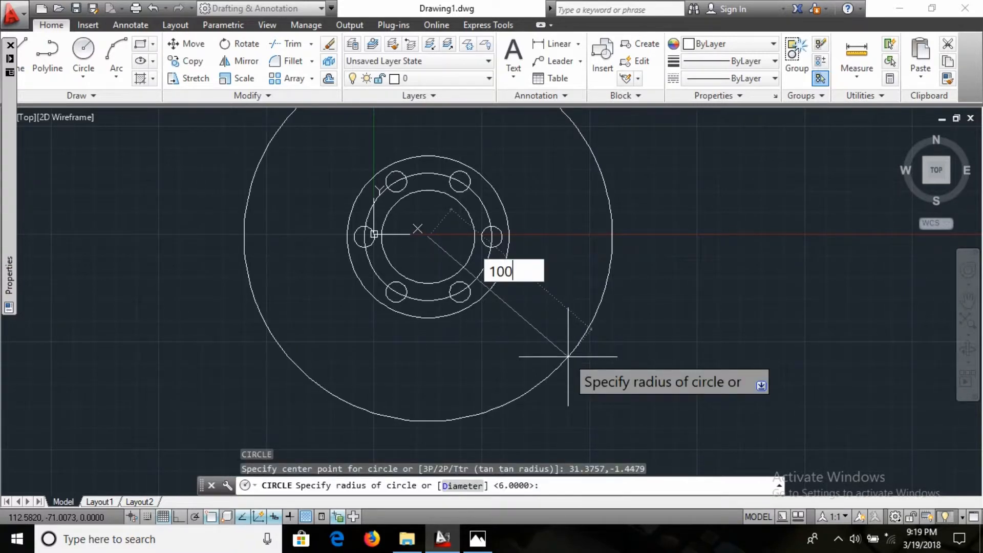
key(Return)
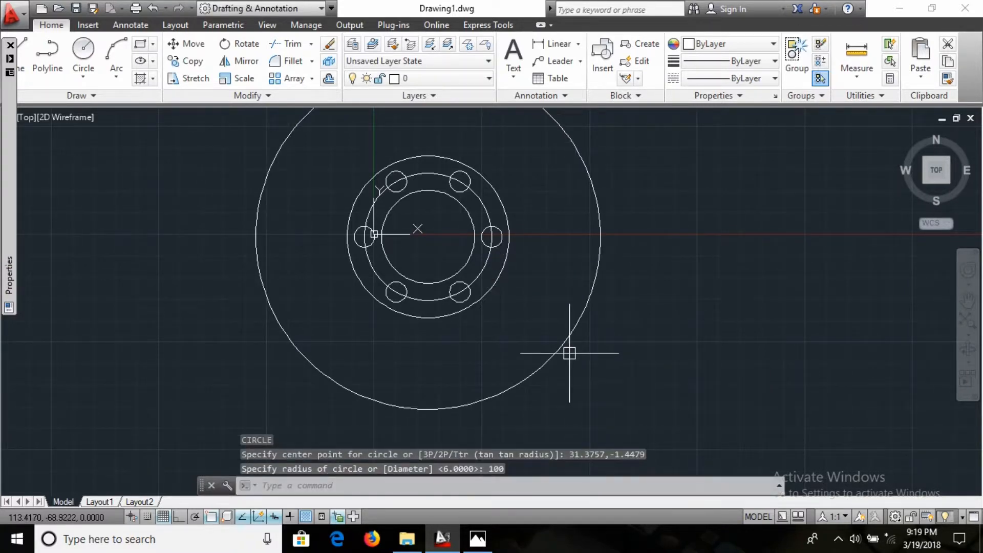
- Draw a circle of radius 12 centred on the bottom quadrant of the 100-radius circle
text(c)
key(Return)
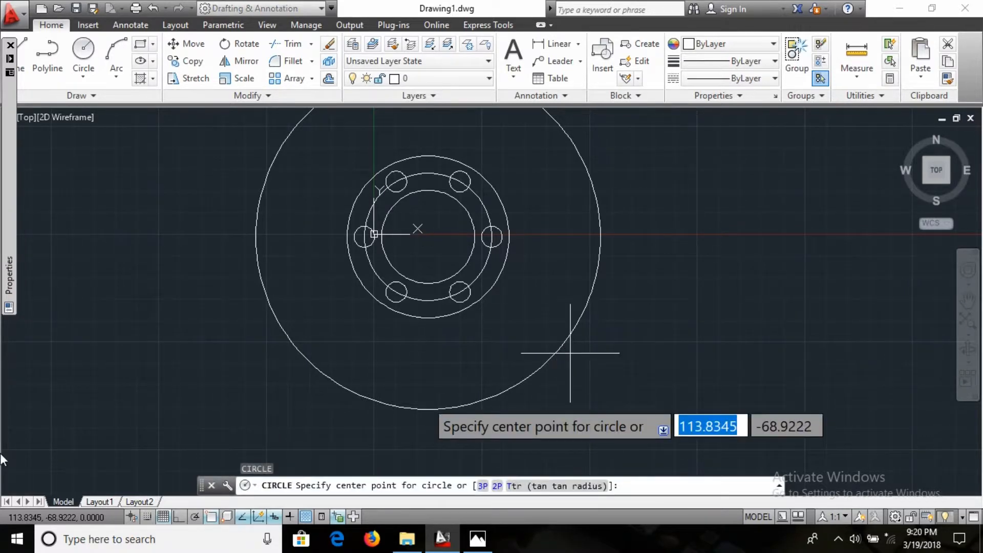
click(427, 413)
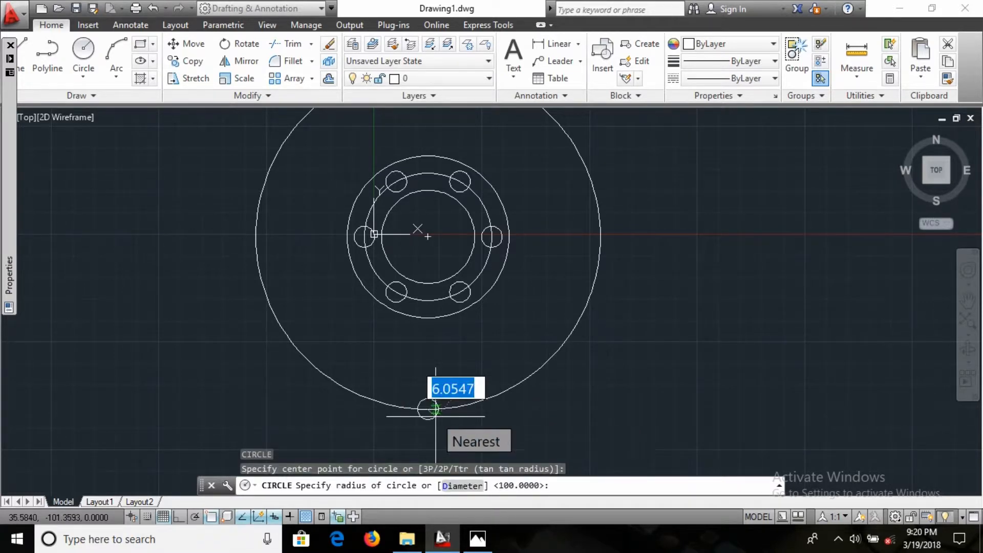
text(12)
key(Return)
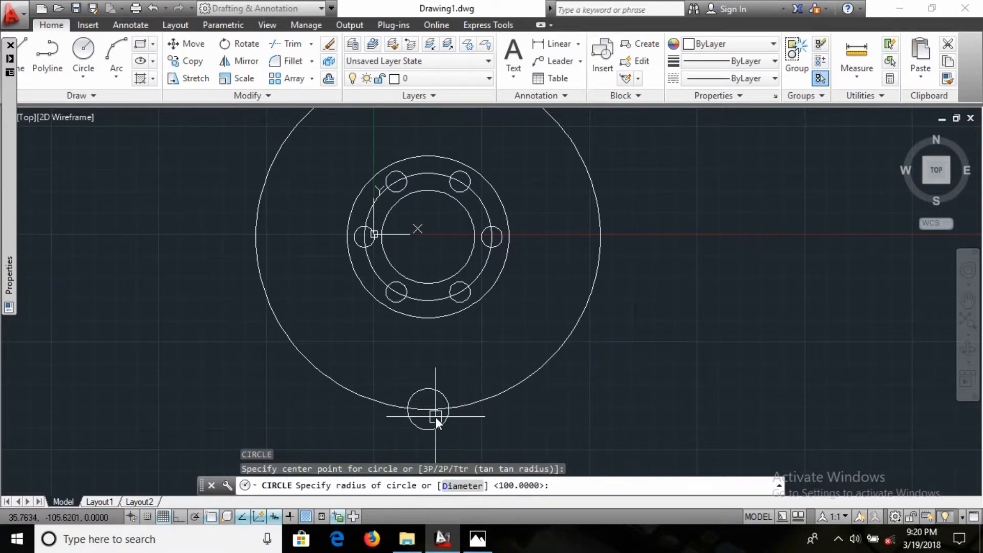
- Check the slot's outer end radius in the reference image and draw a radius-23 circle concentric with the radius-12 circle
text(c)
key(Return)
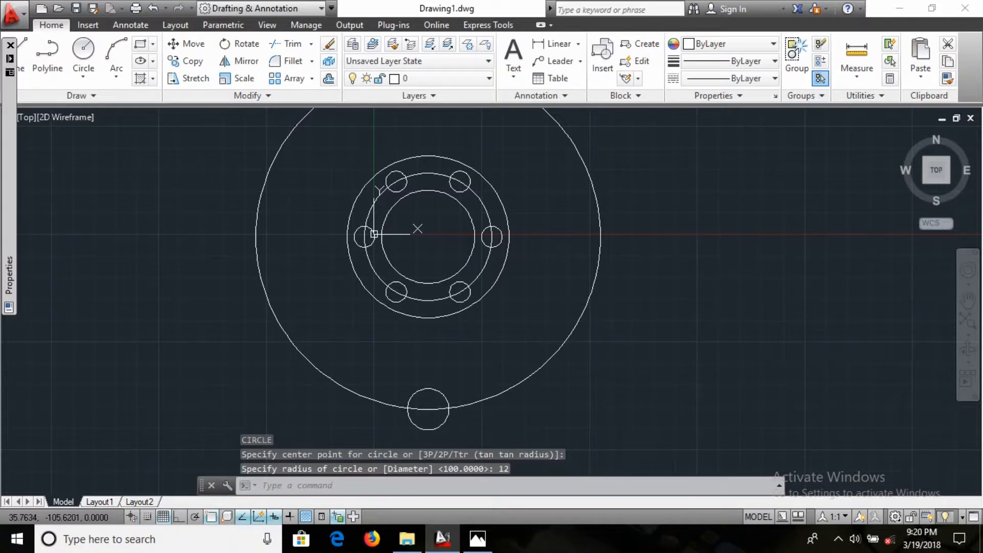
click(435, 410)
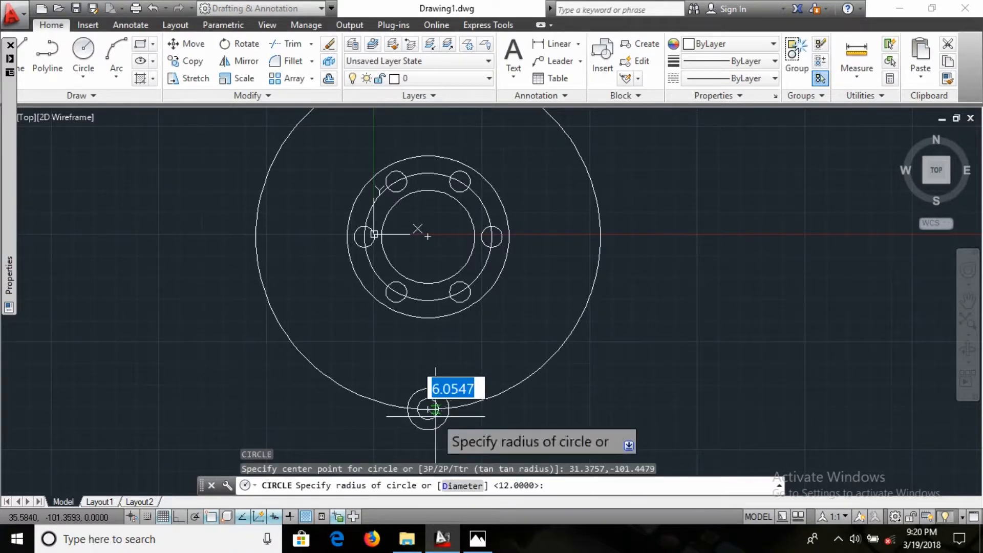
key(alt+Tab)
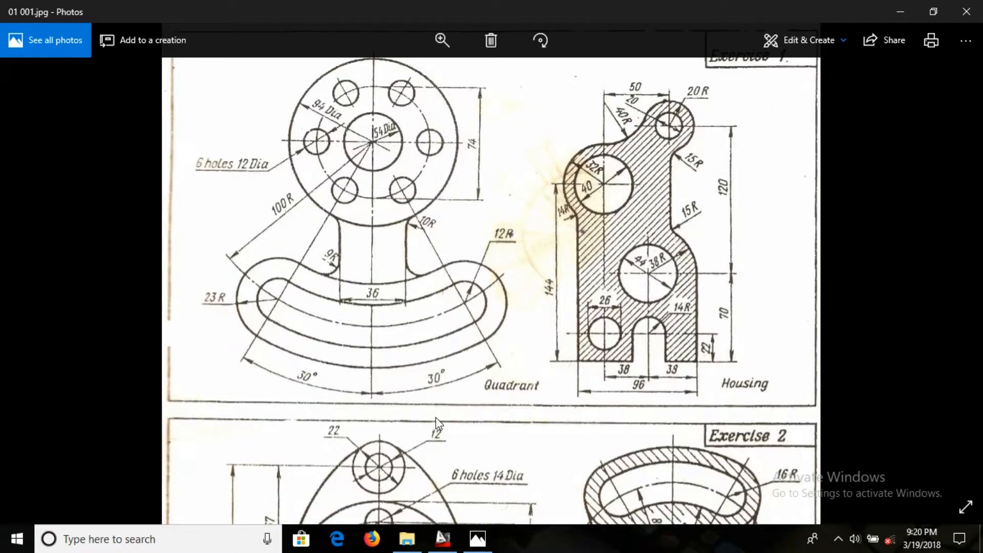
key(alt+Tab)
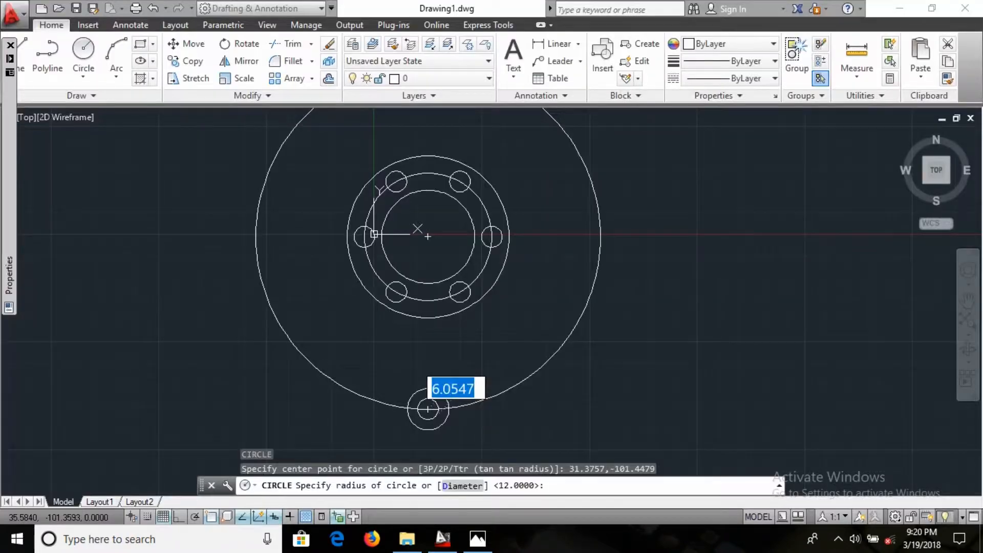
text(23)
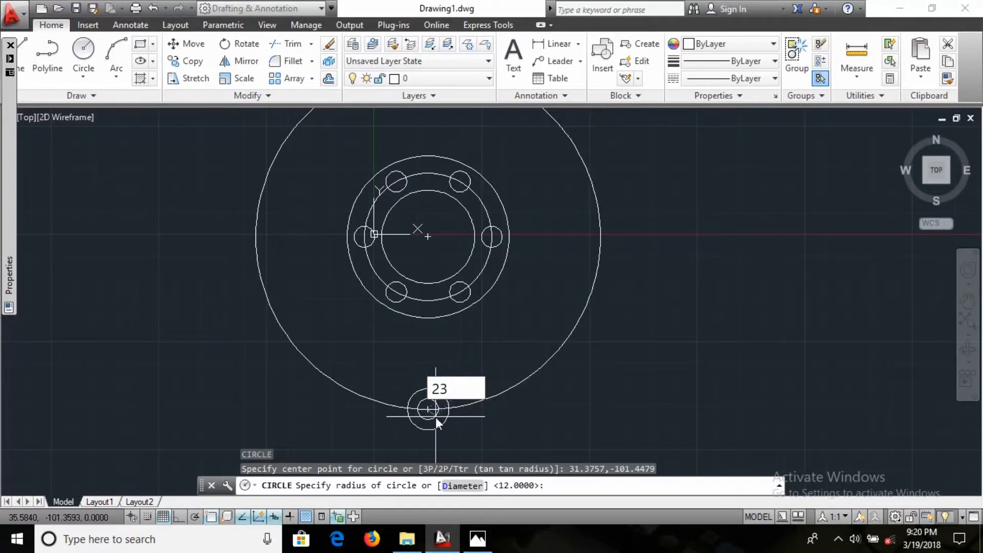
key(Return)
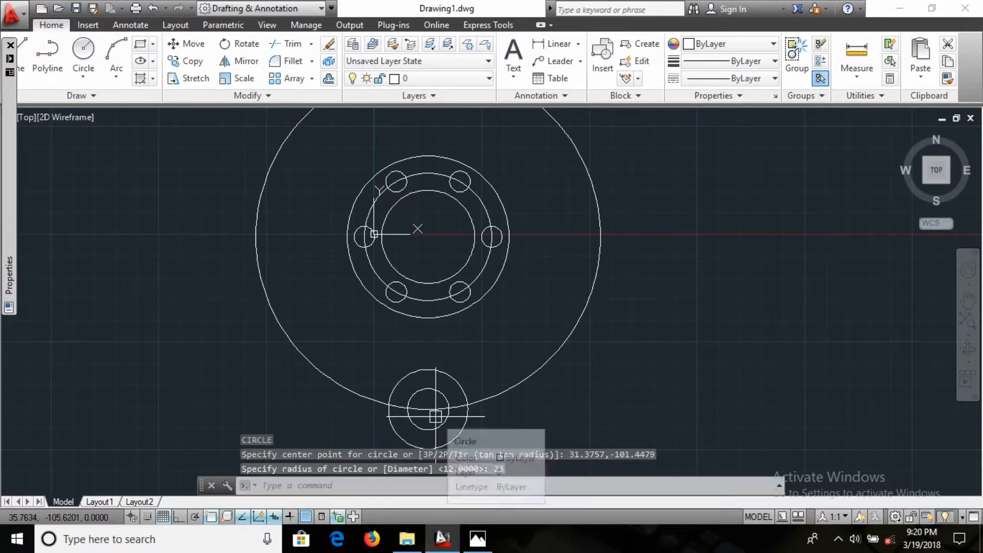
- Check the slot angle in the reference image and polar-array the radius-12 and radius-23 circles about the flange centre, 2 items over 30 degrees, rotating the copies
key(alt+Tab)
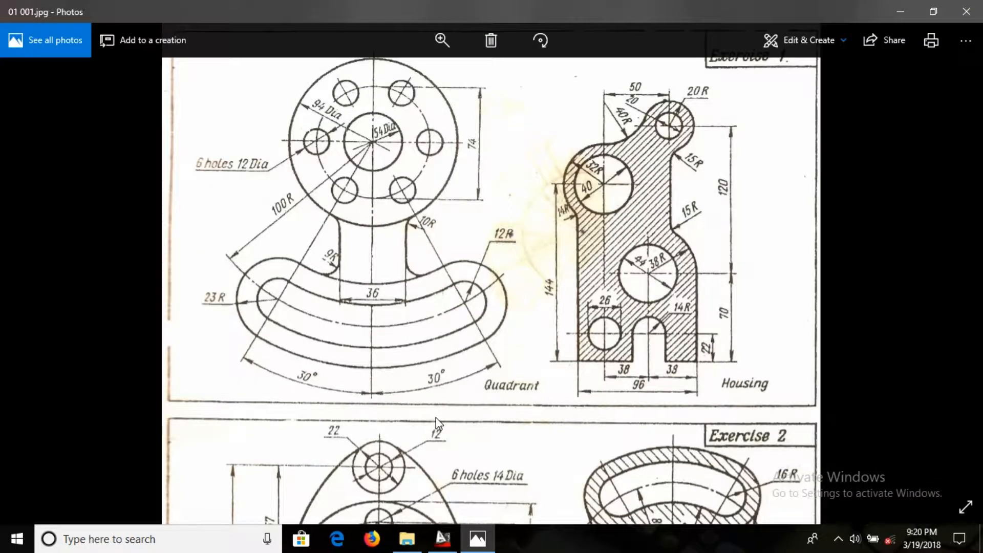
key(alt+Tab)
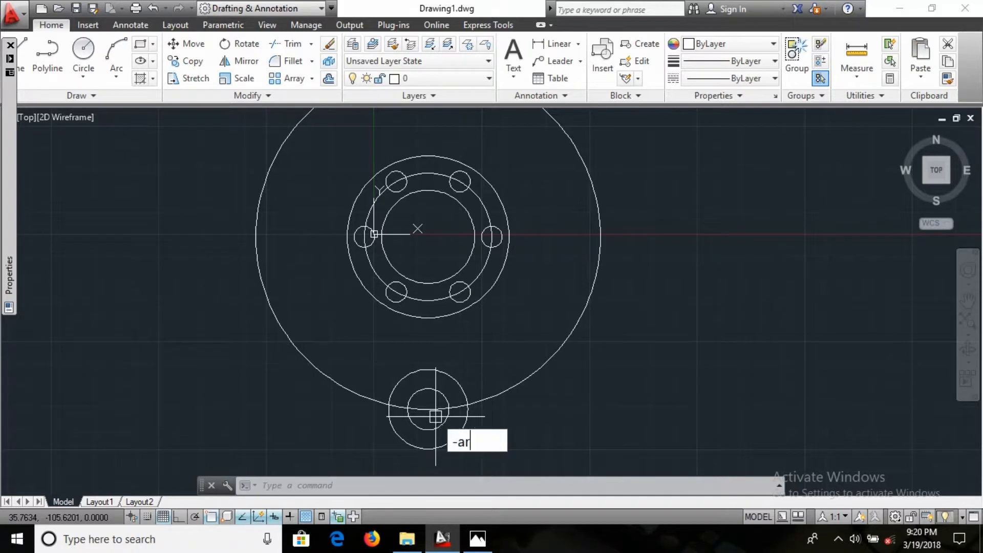
key(Return)
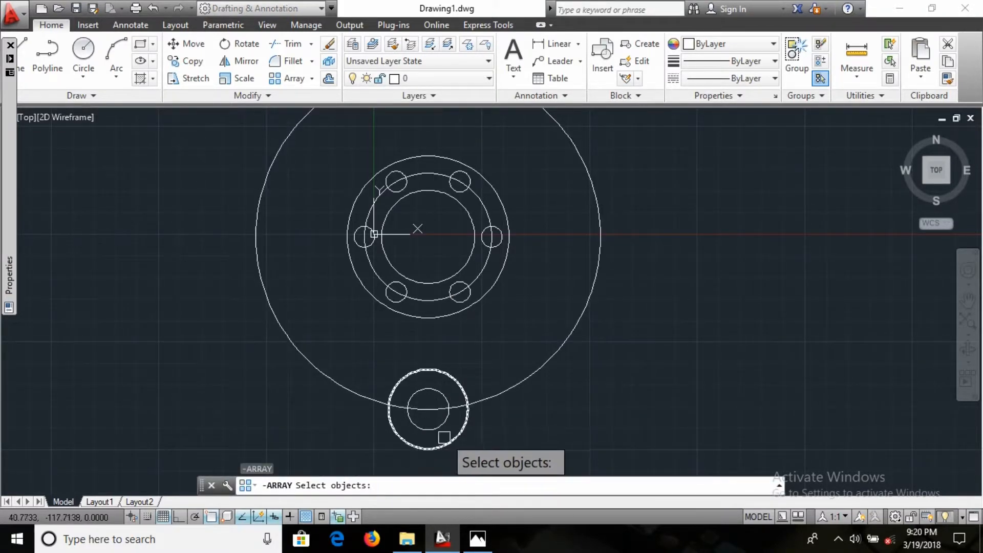
click(437, 429)
click(451, 446)
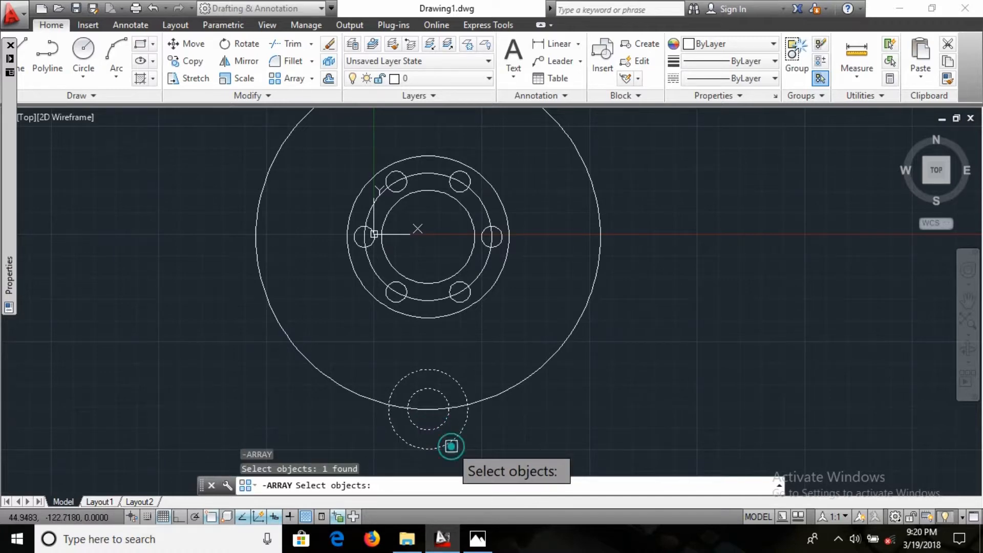
key(Return)
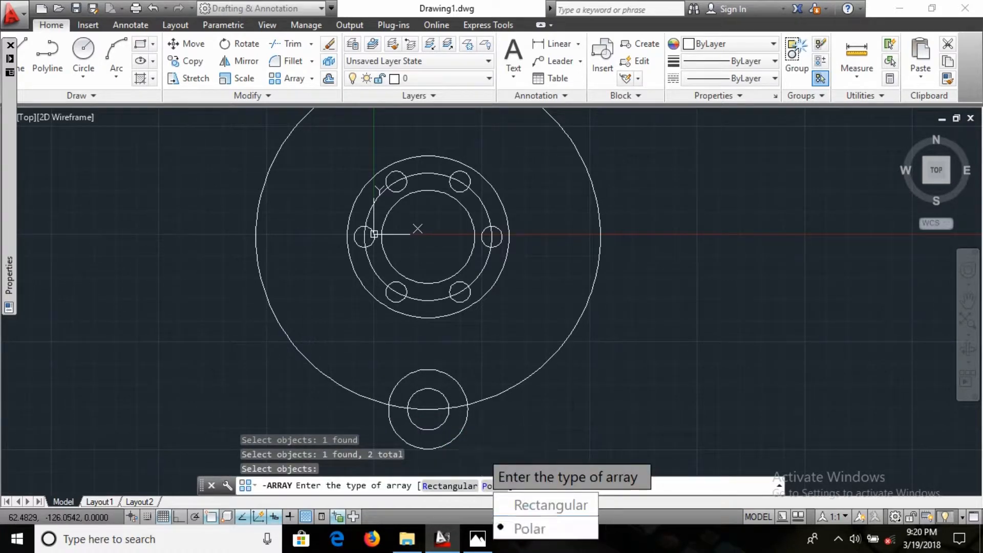
click(532, 528)
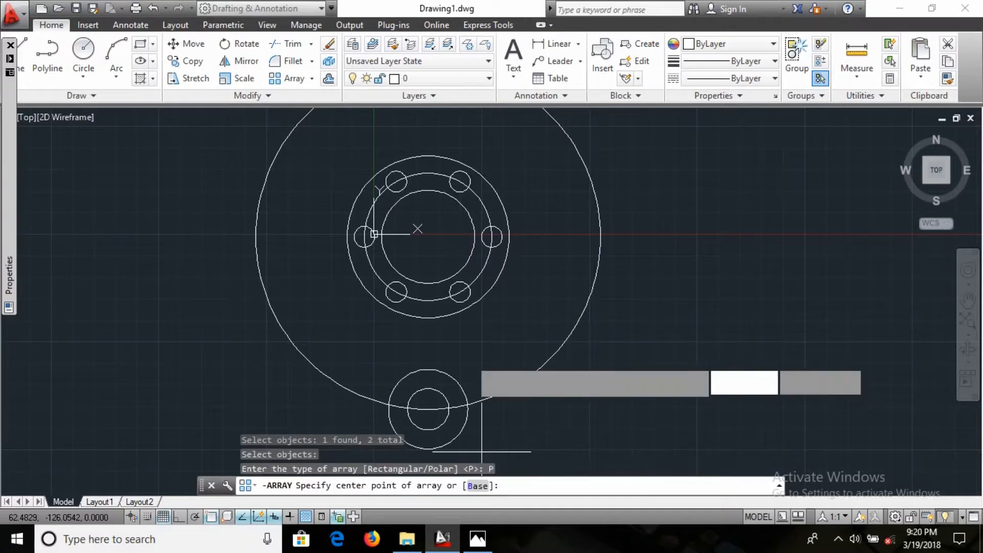
click(428, 236)
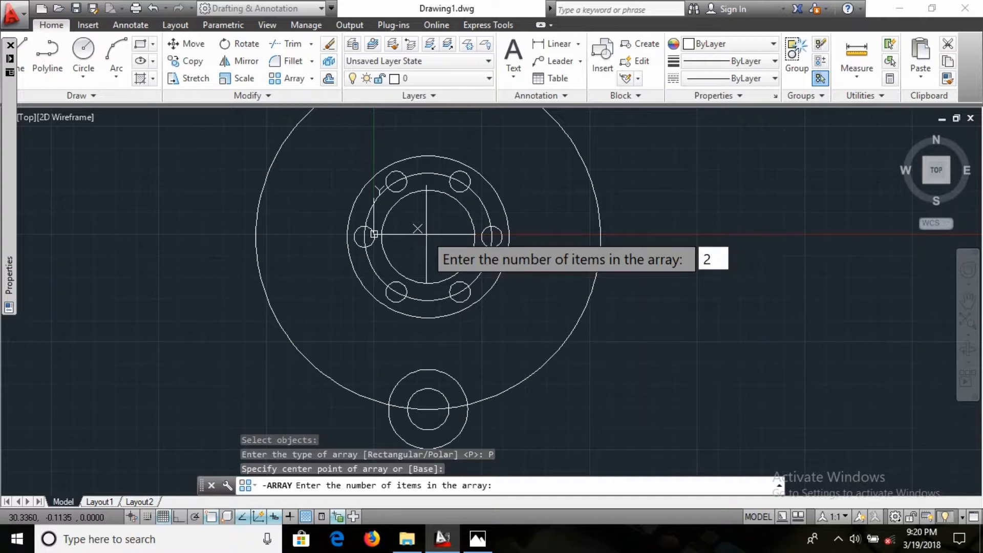
key(Return)
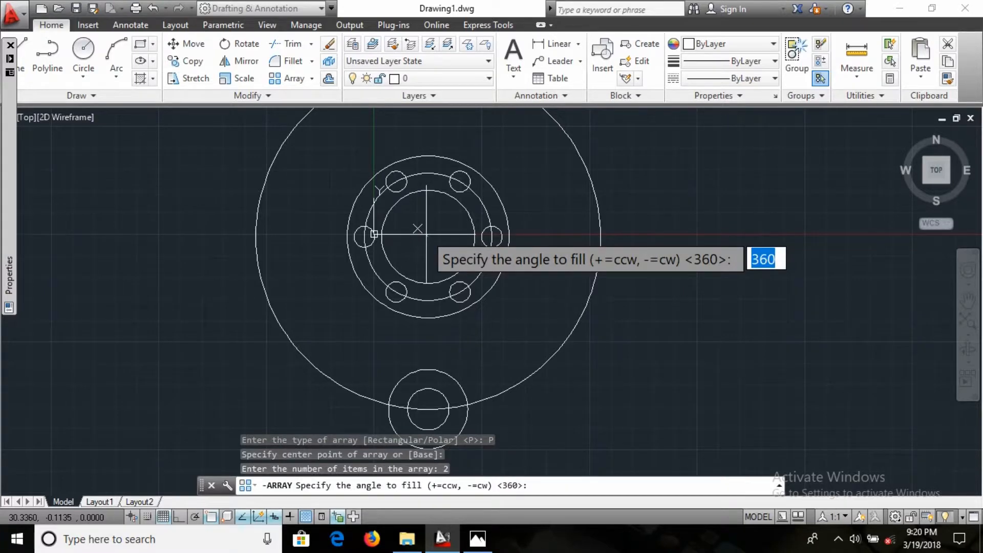
key(BackSpace)
key(Return)
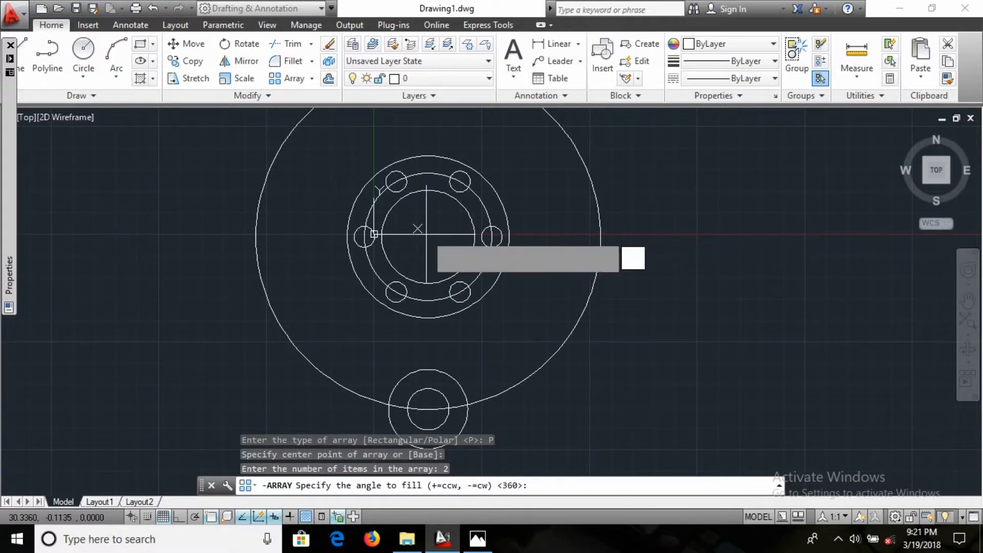
key(Return)
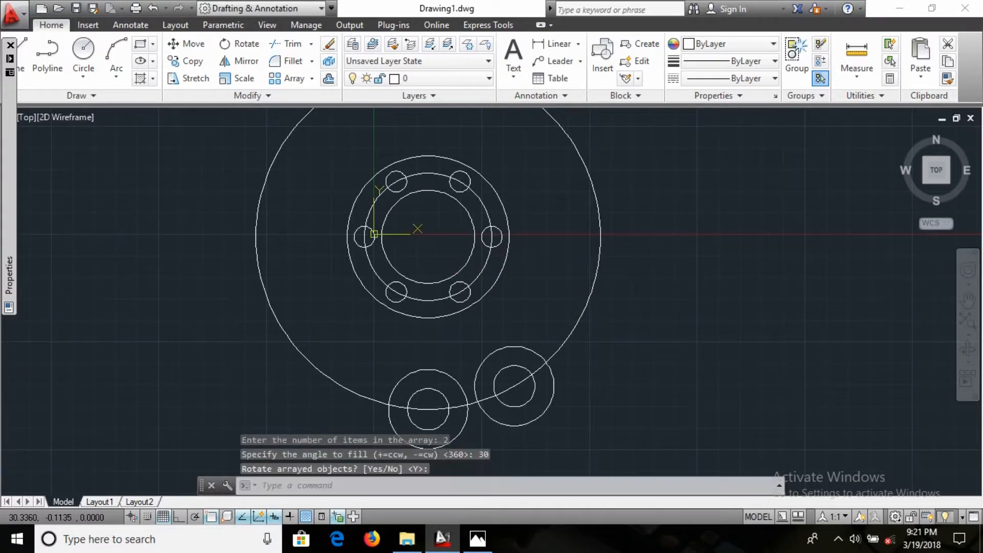
- Erase the original radius-12 and radius-23 circles at the bottom quadrant of the 100-radius circle
middle_drag(463, 240, 452, 219)
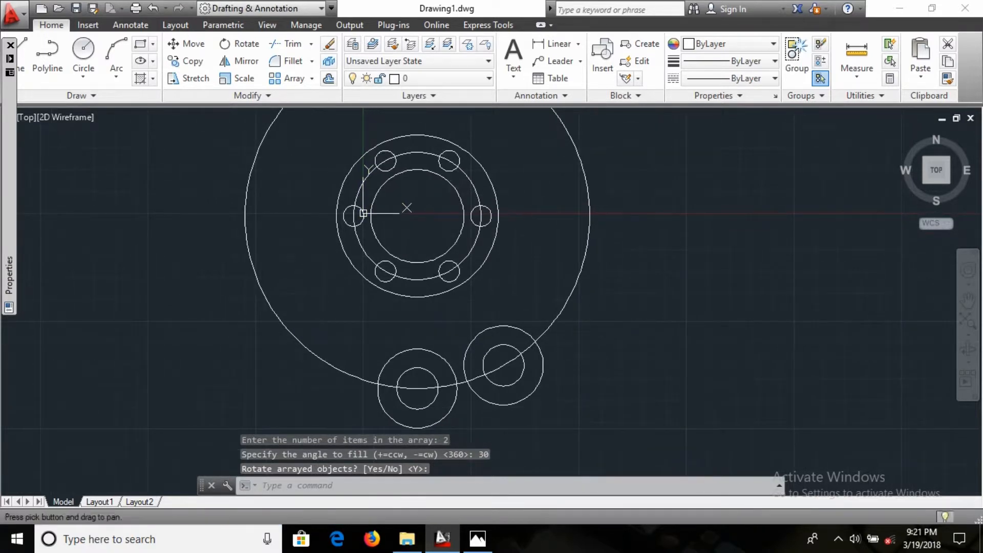
click(418, 367)
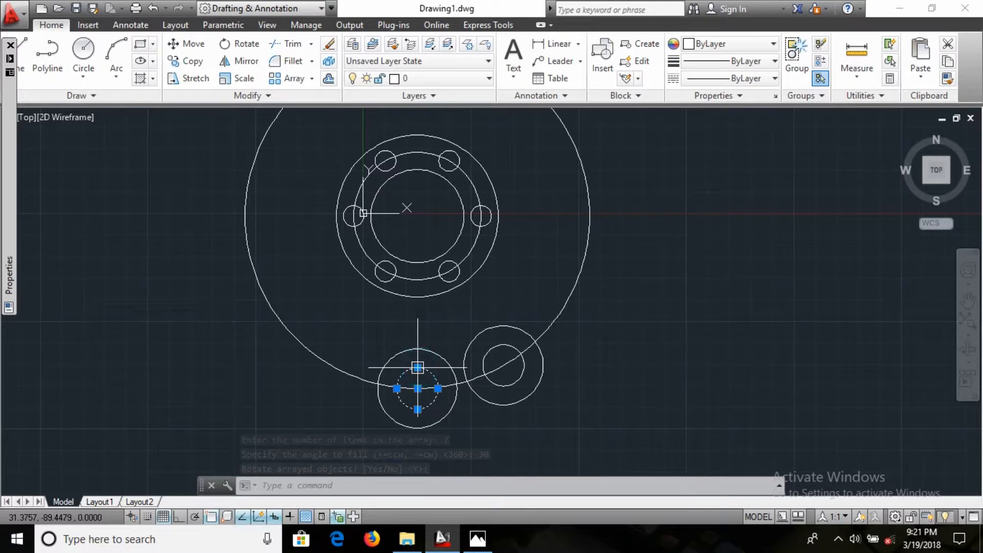
click(418, 348)
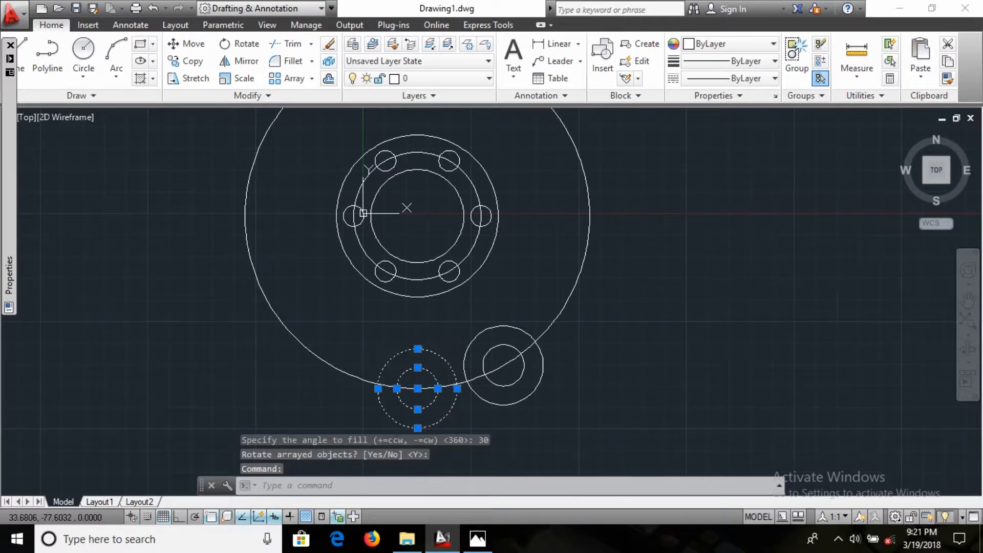
key(Delete)
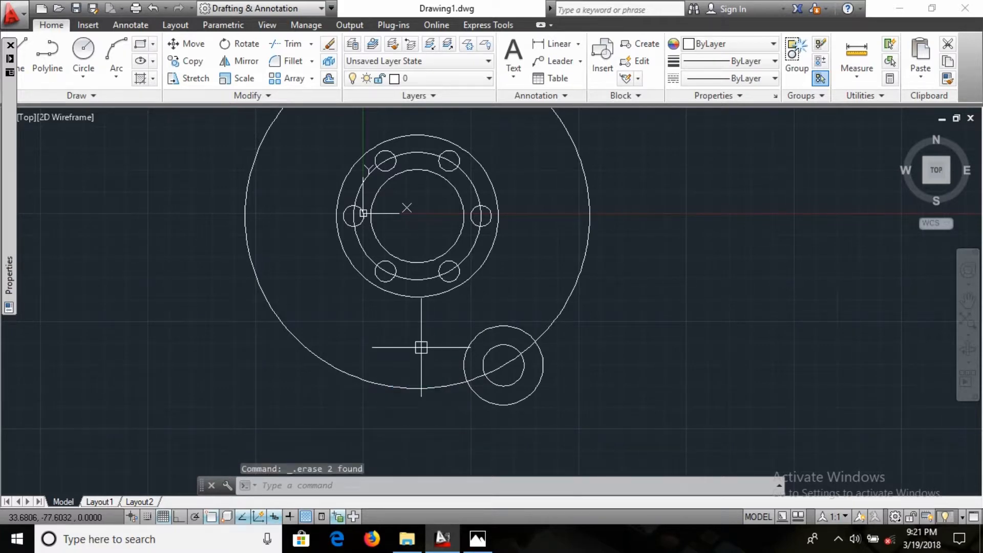
- Mirror the remaining radius-12 and radius-23 circles about the vertical line through the flange centre with Ortho on, keeping the source objects
text(mi)
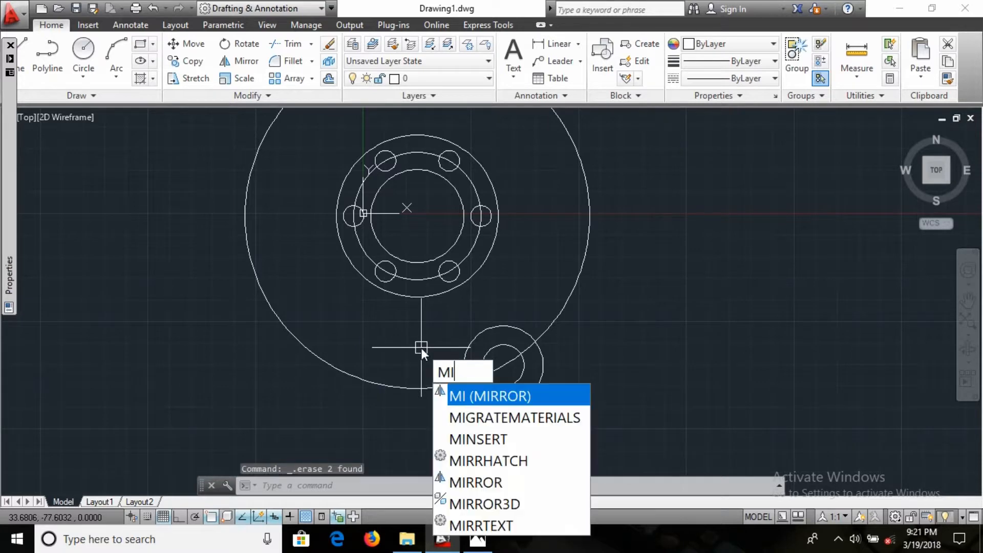
key(Return)
click(522, 355)
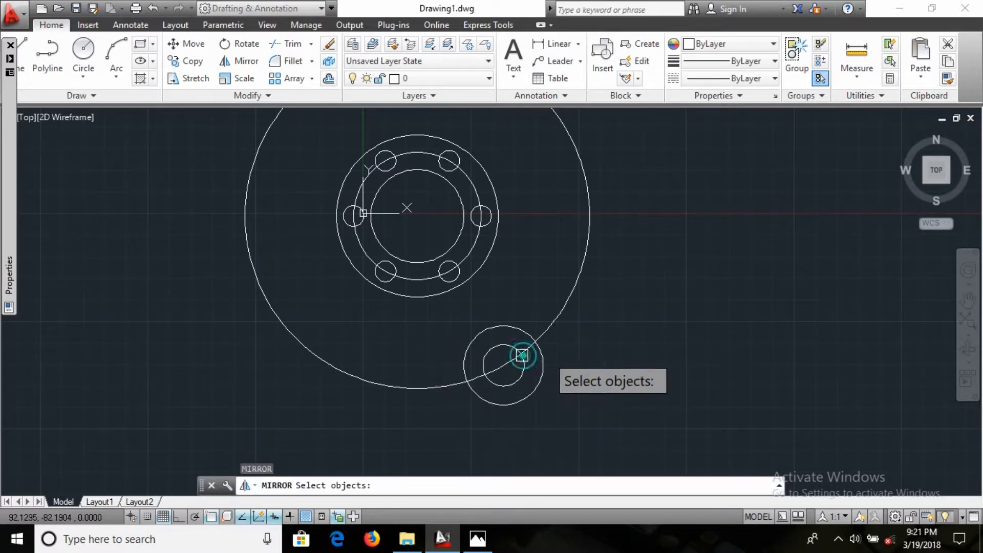
click(504, 324)
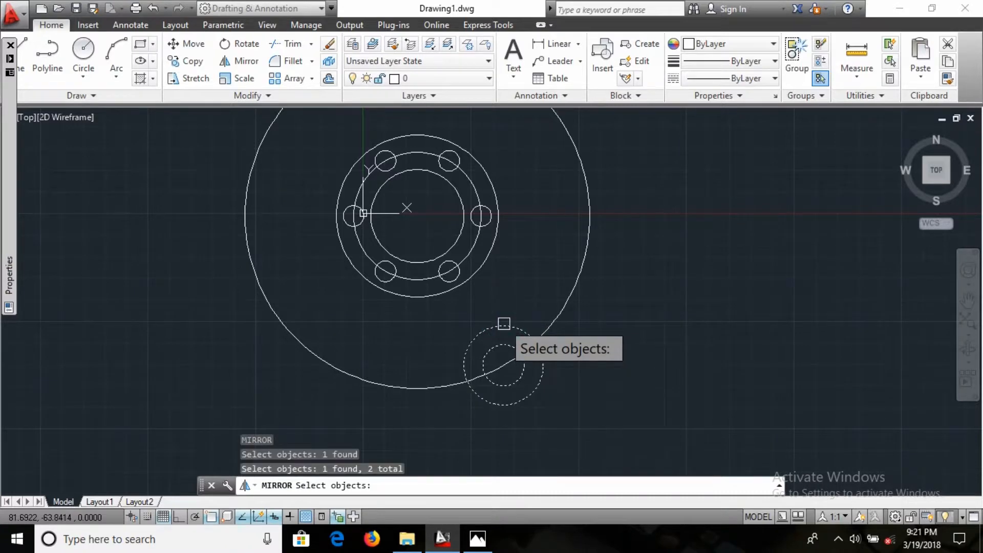
key(Return)
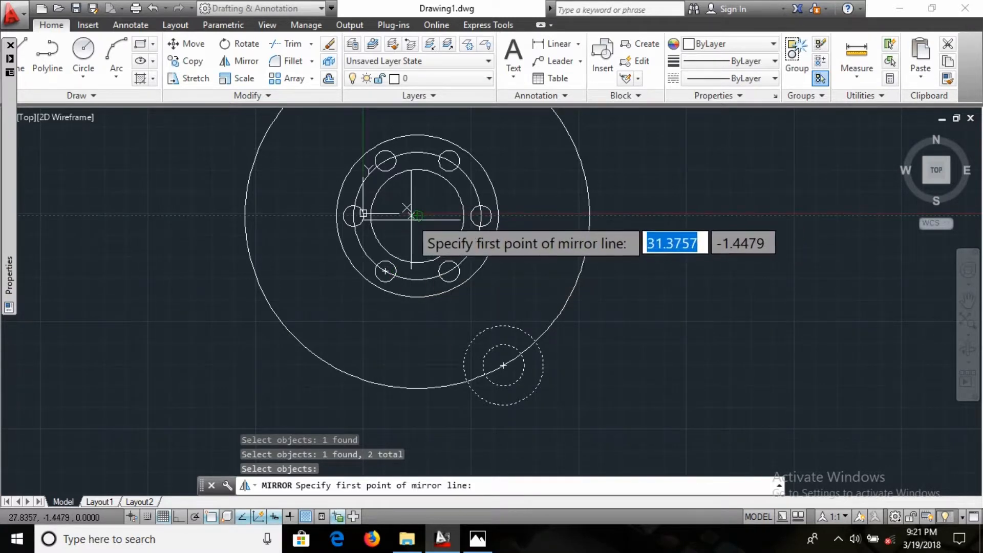
click(418, 216)
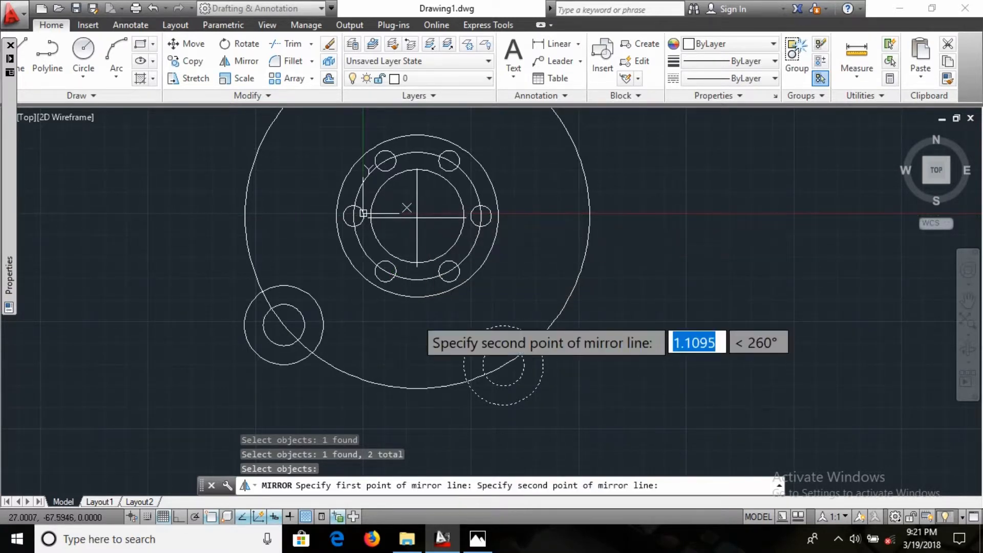
scroll(408, 211, down, 1)
middle_drag(428, 270, 411, 217)
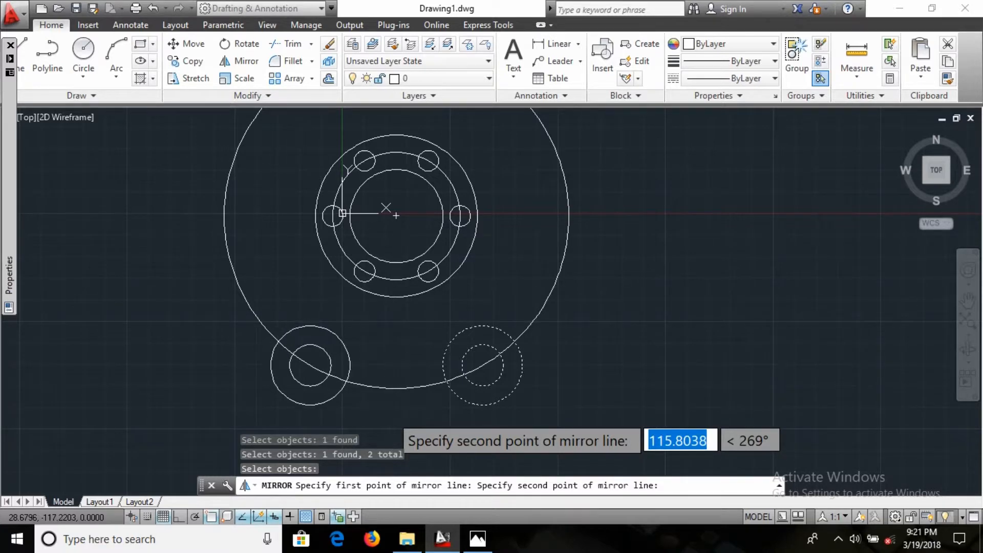
key(F8)
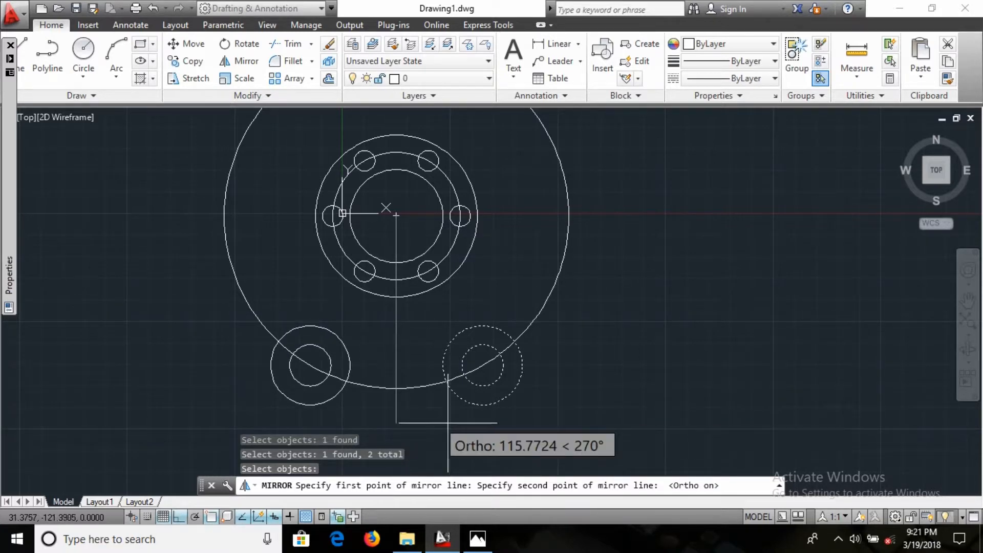
click(417, 424)
key(Return)
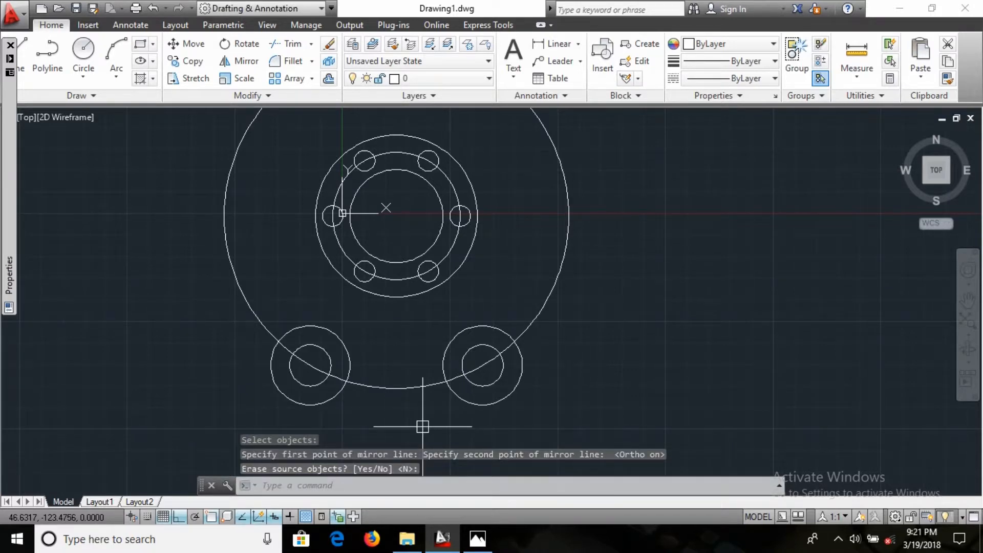
- Trim away the upper part of the 100-radius circle outside the two radius-23 circles, using all objects as cutting edges
text(tr)
key(Return)
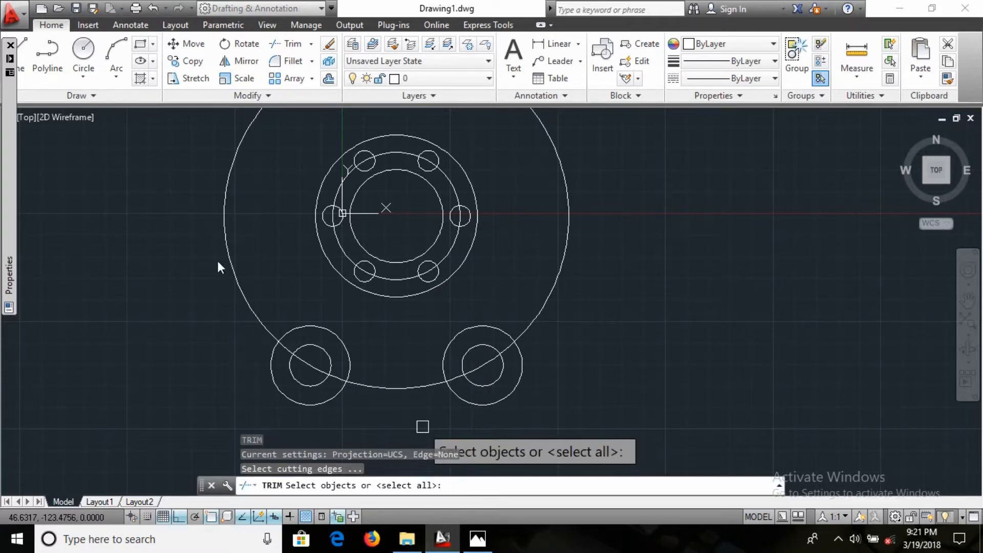
key(Return)
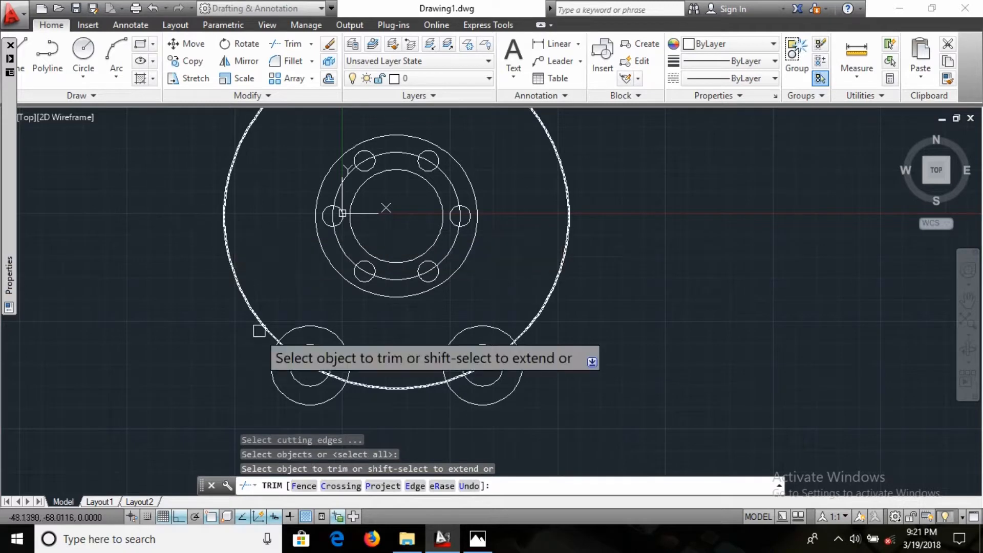
click(244, 299)
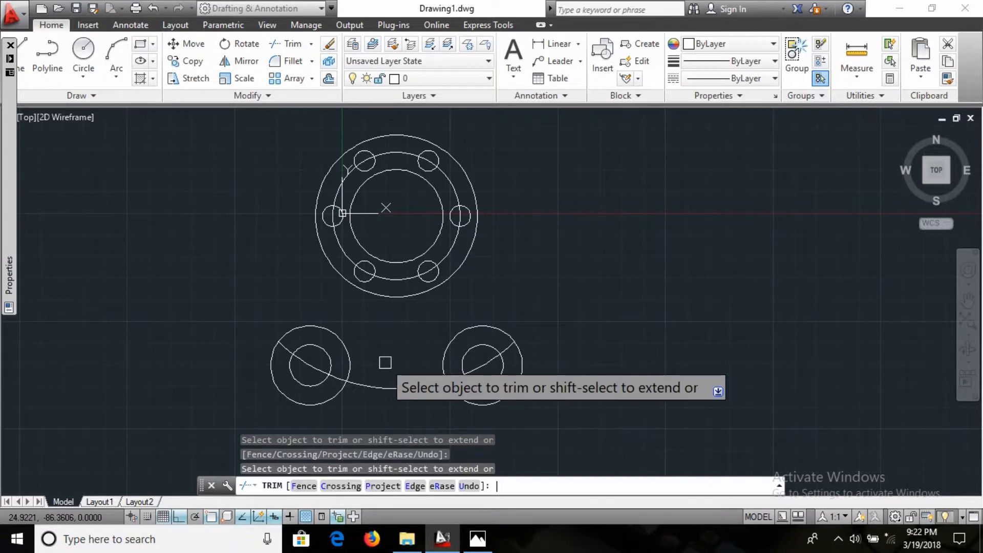
key(Escape)
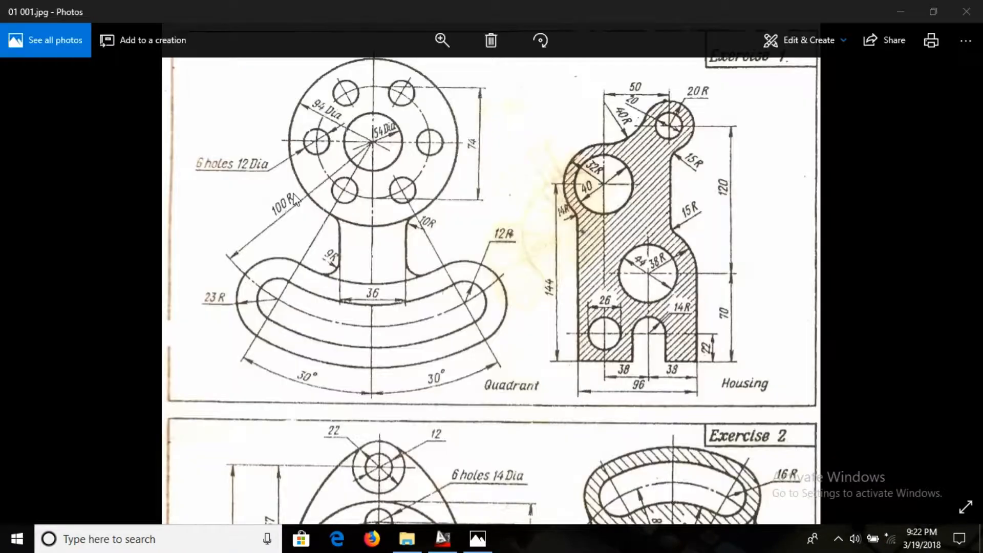
- Check the slot radii in the reference image and, back in AutoCAD, offset the trimmed 100-radius arc by 12 to both sides
key(alt+Tab)
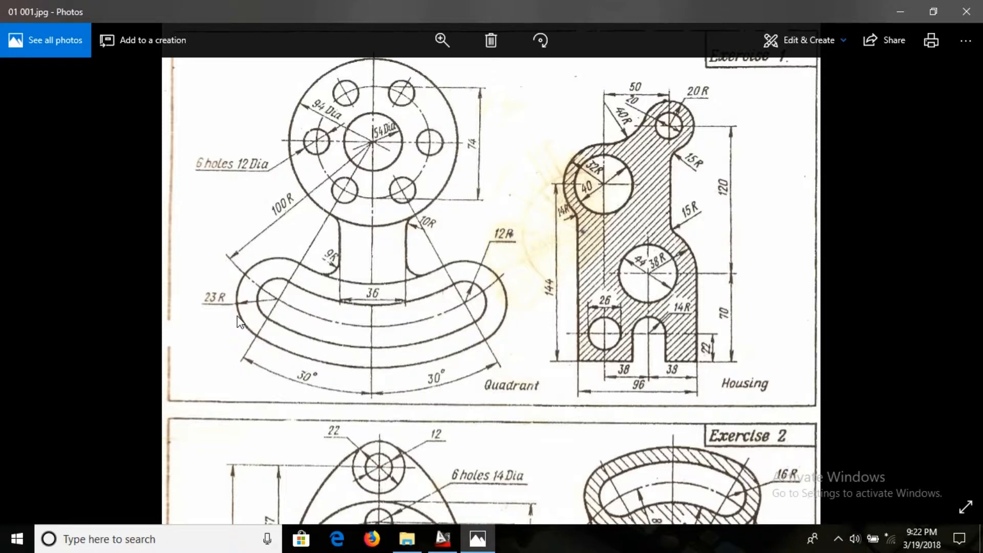
key(alt+Tab)
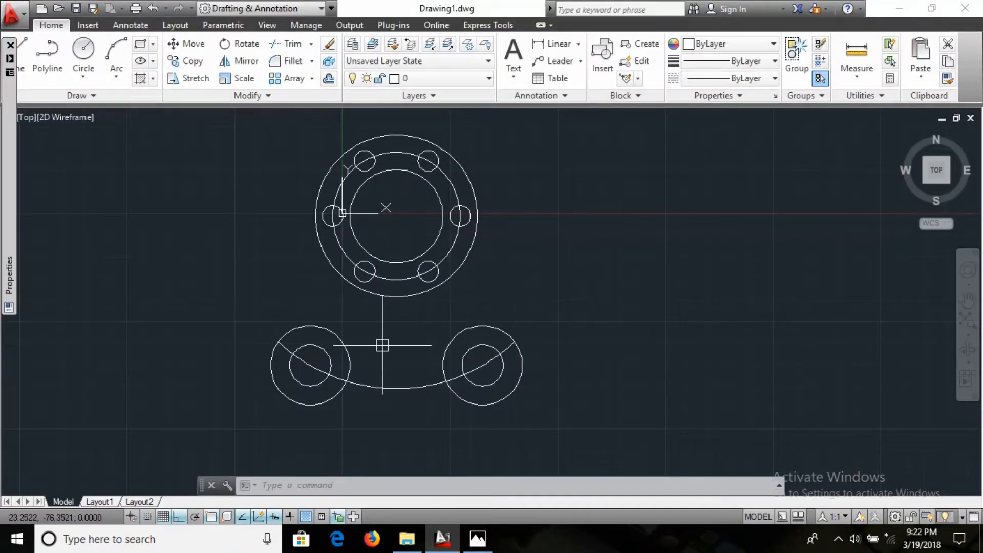
text(o)
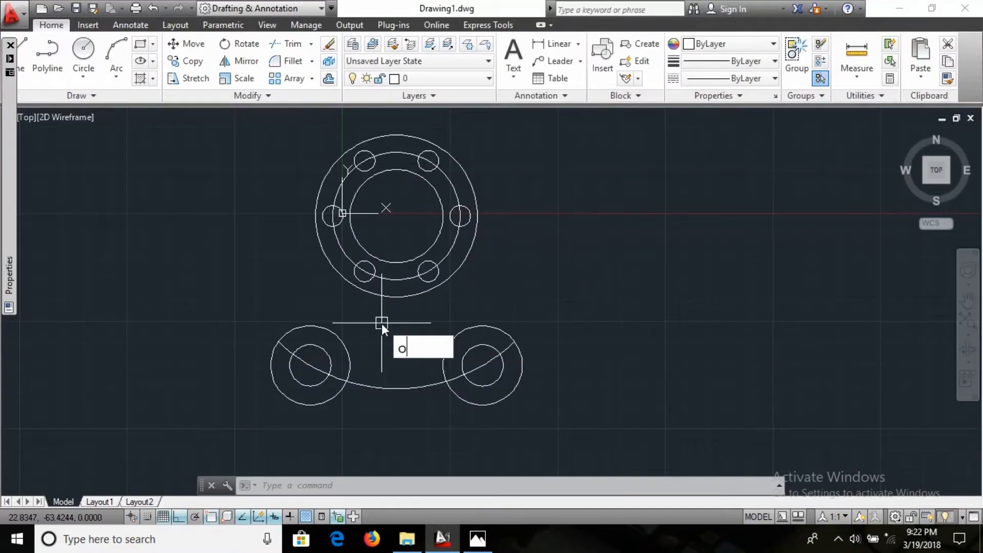
key(Return)
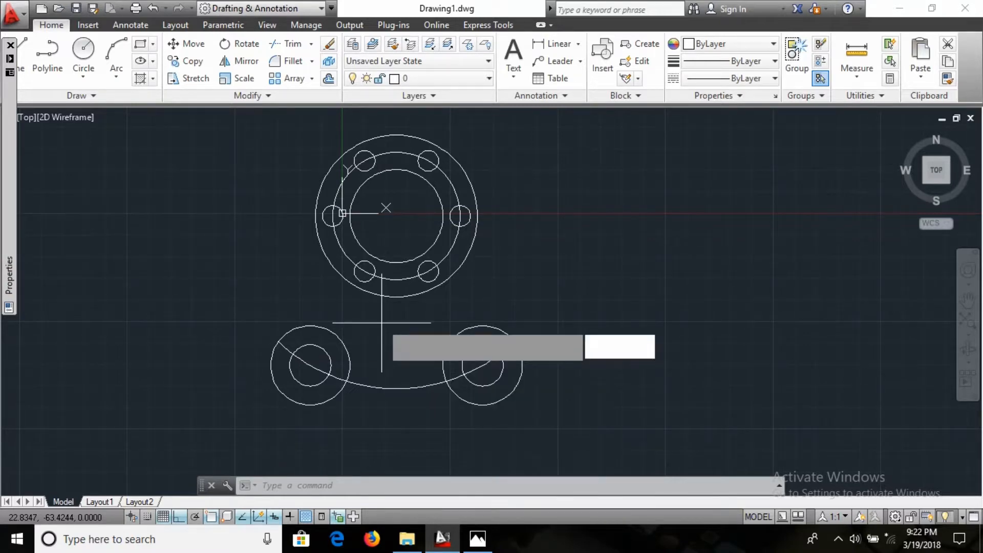
text(12)
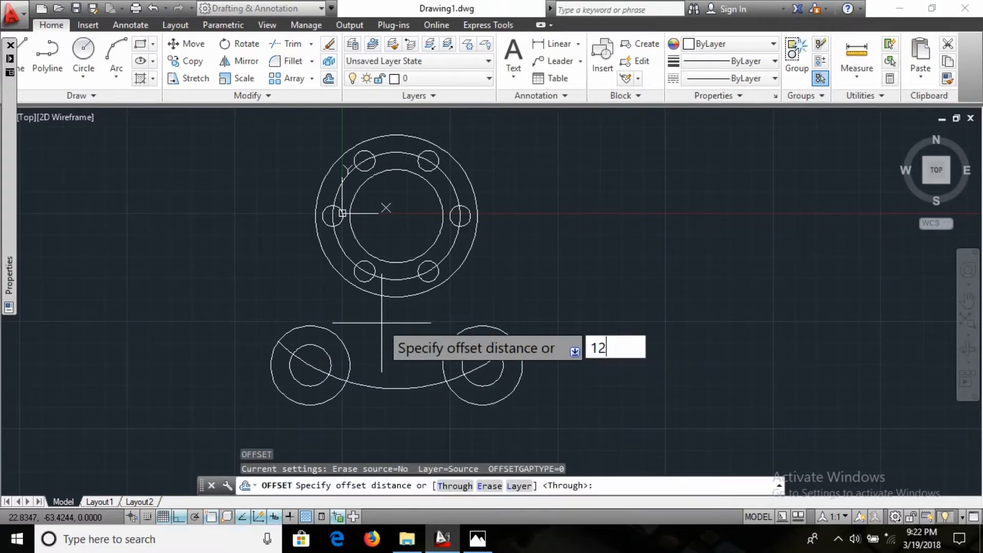
key(Return)
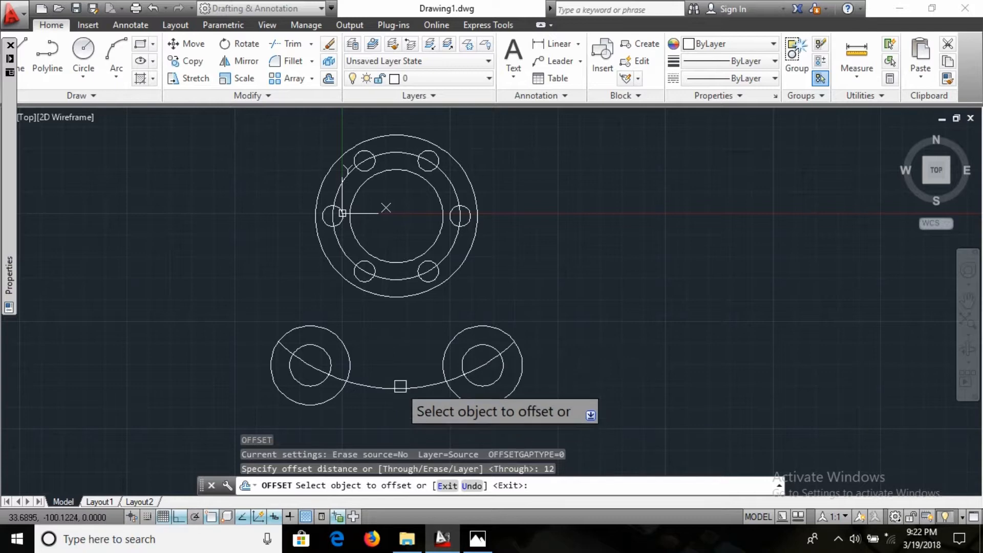
click(396, 390)
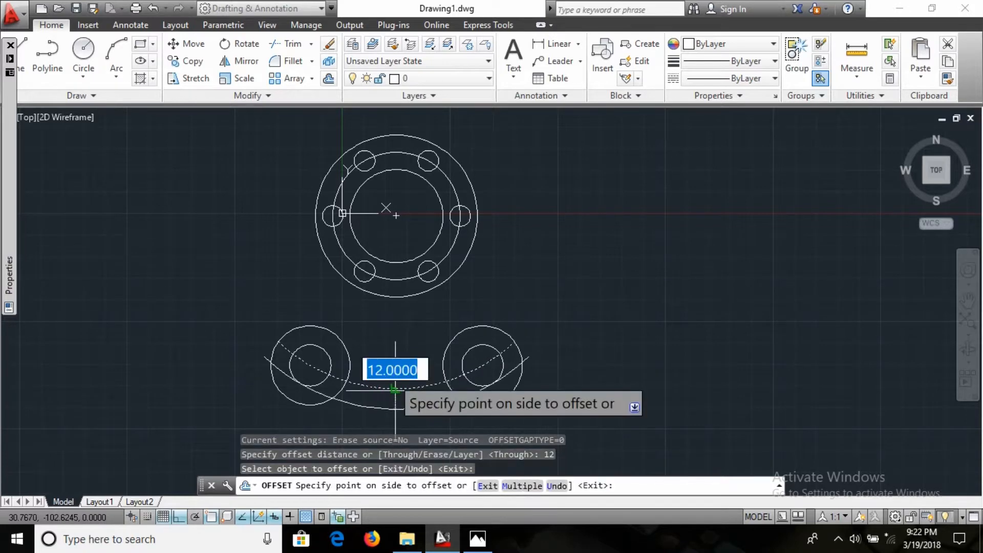
click(398, 343)
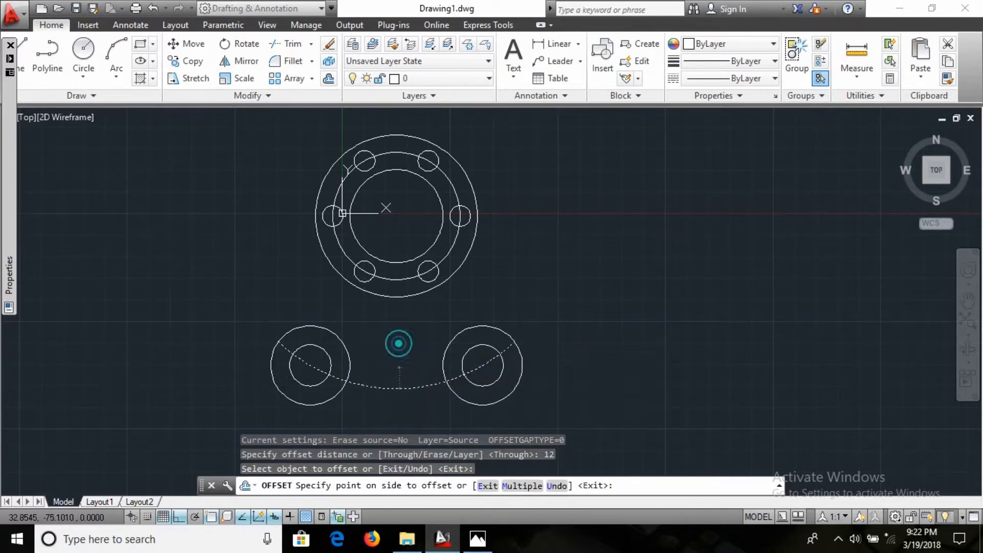
click(408, 393)
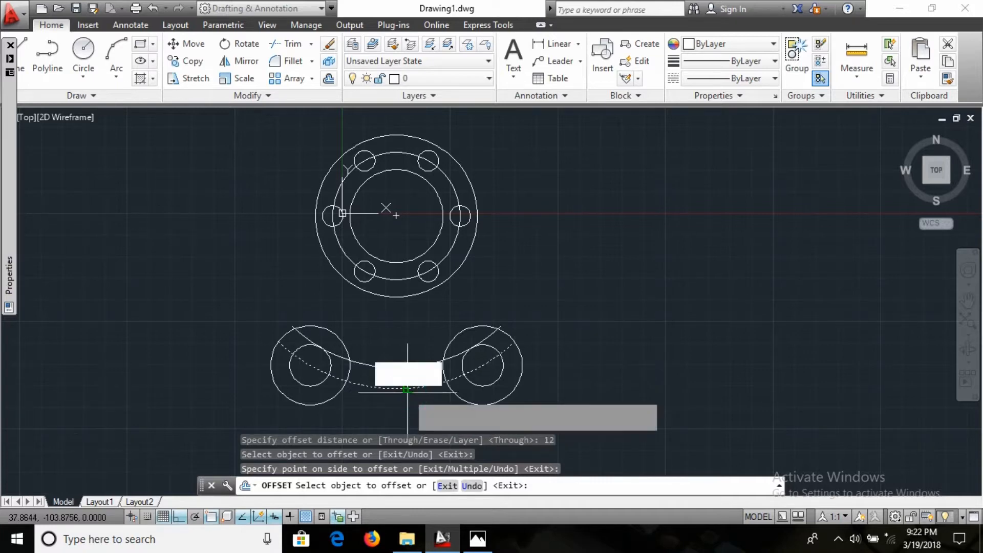
middle_drag(408, 306, 397, 305)
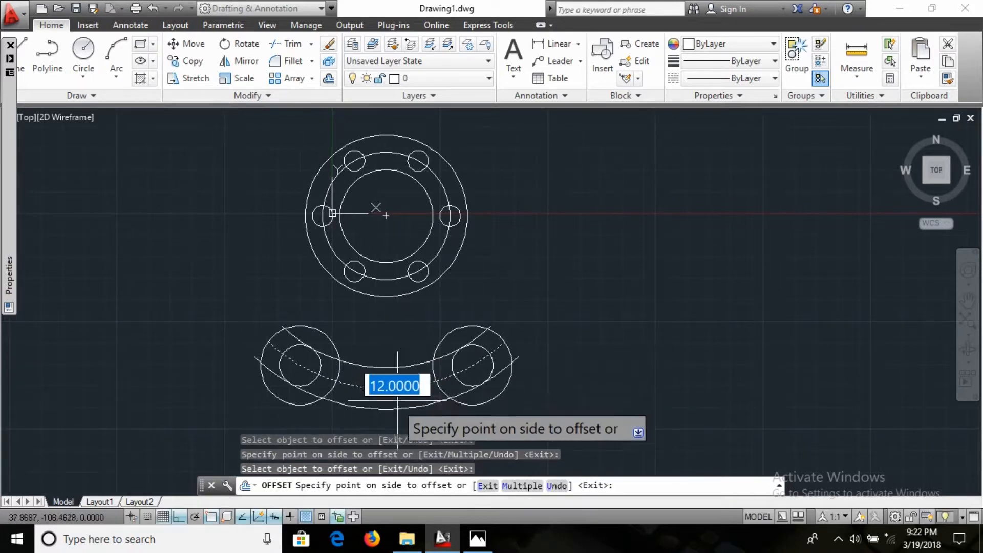
click(394, 407)
click(396, 404)
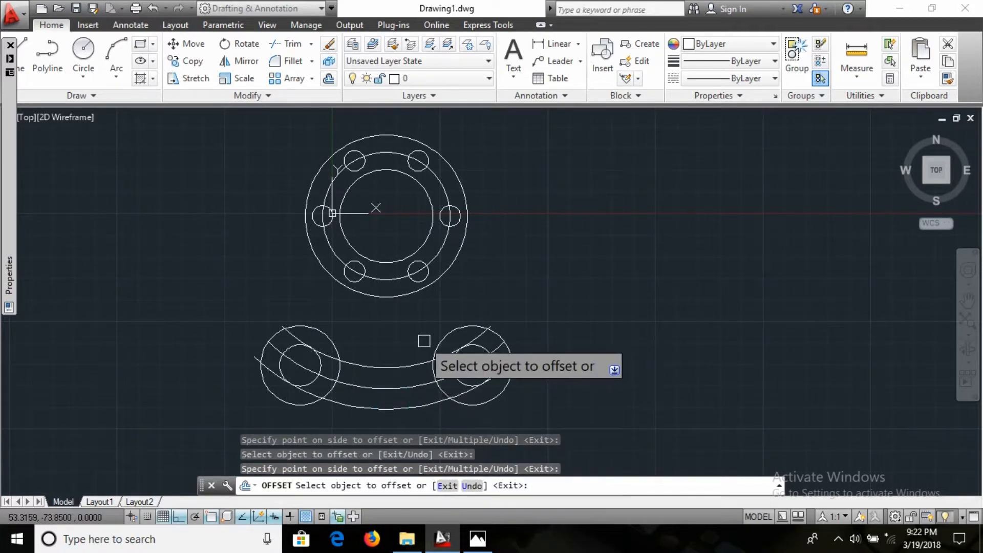
key(Escape)
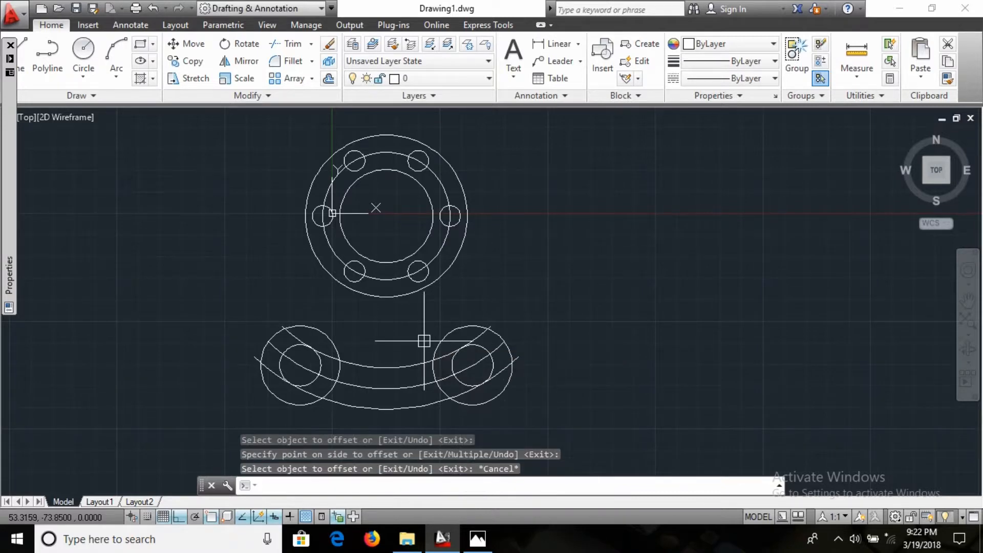
- Offset the 100-radius centre arc by 23 to both sides for the slot's outer outline
text(O)
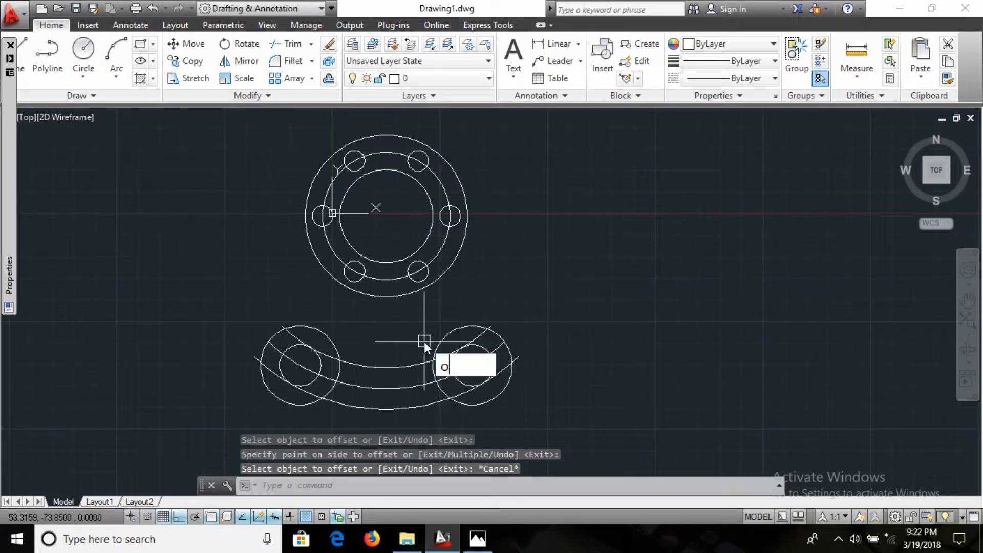
key(Return)
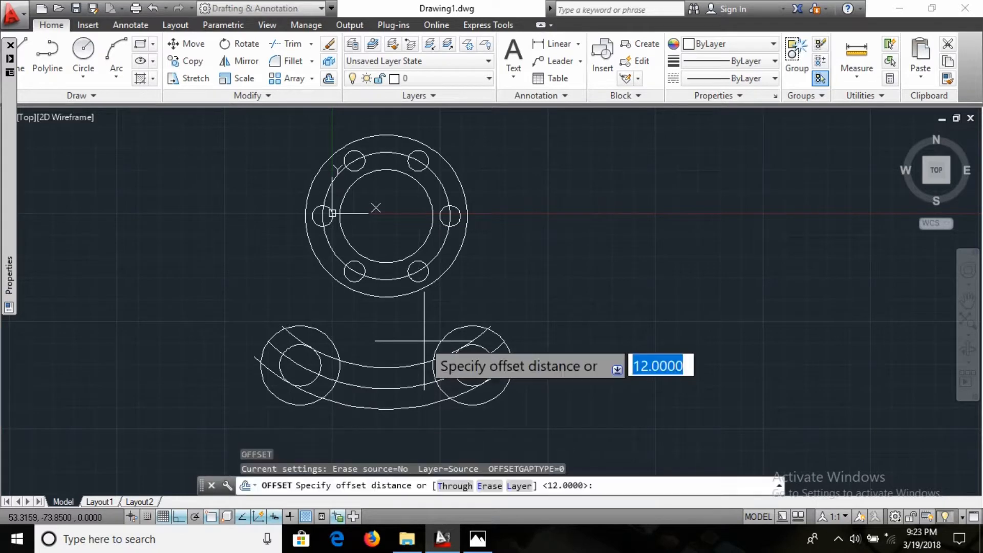
text(23)
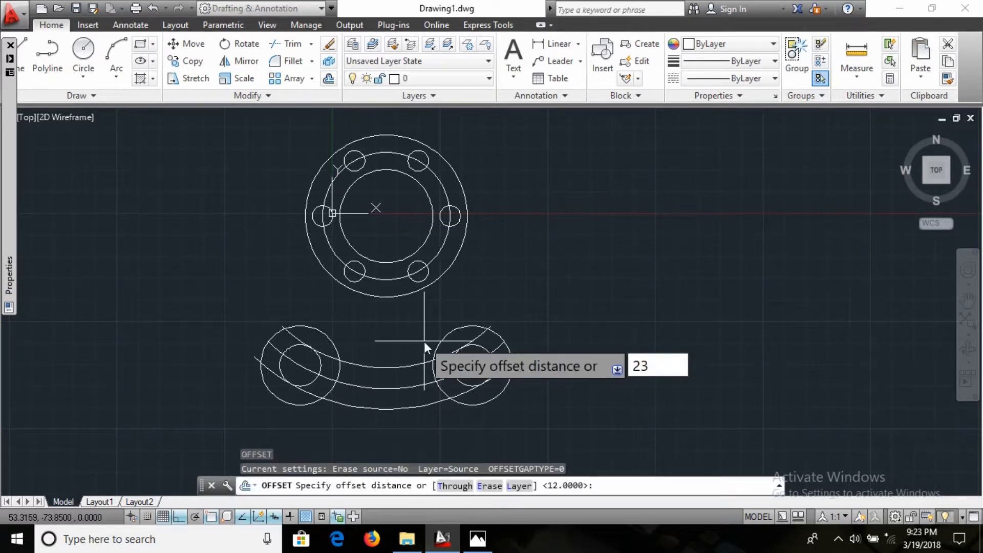
key(Return)
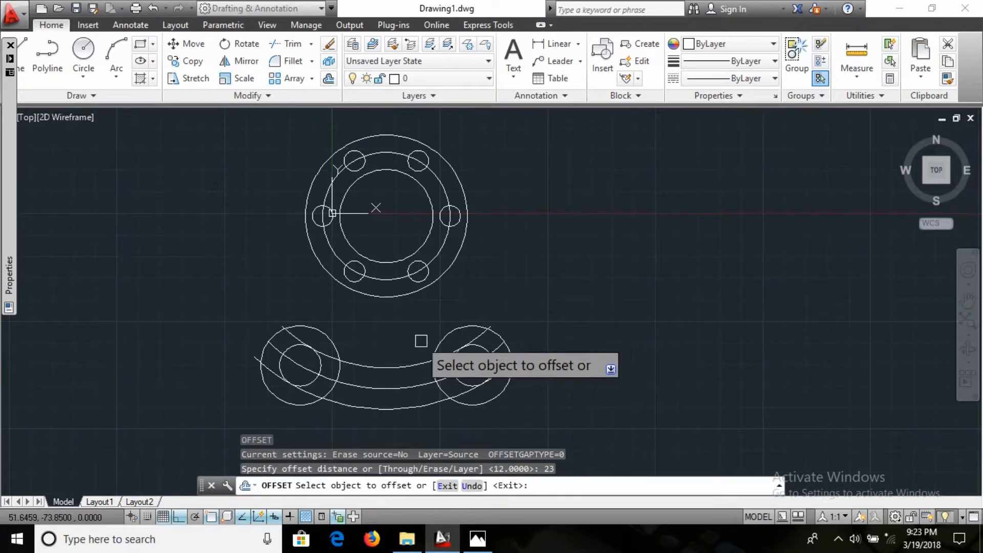
click(415, 386)
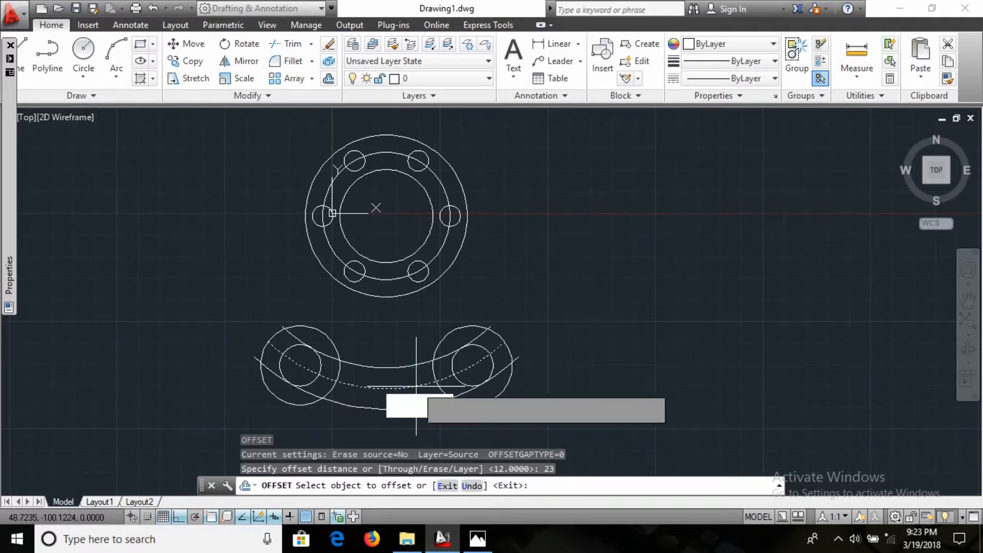
click(576, 276)
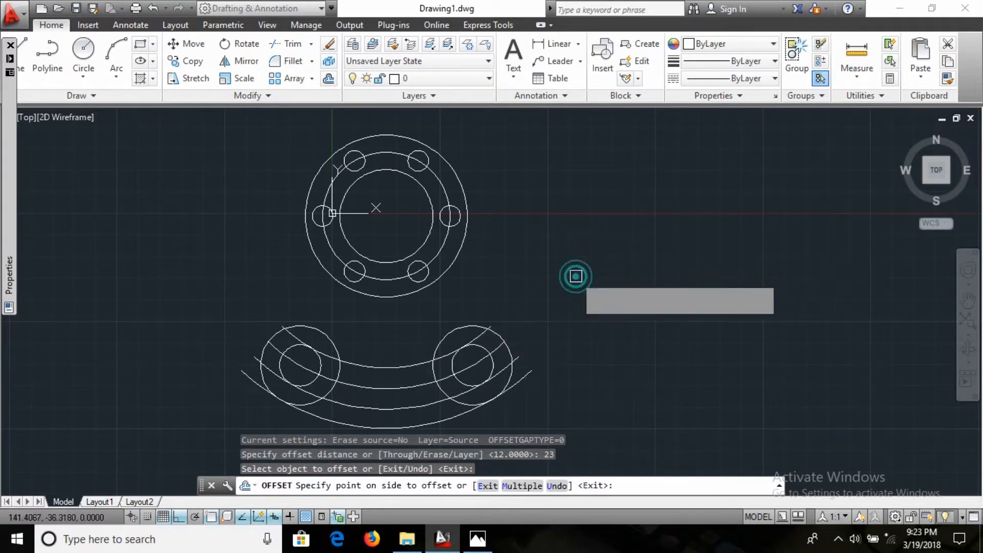
click(417, 380)
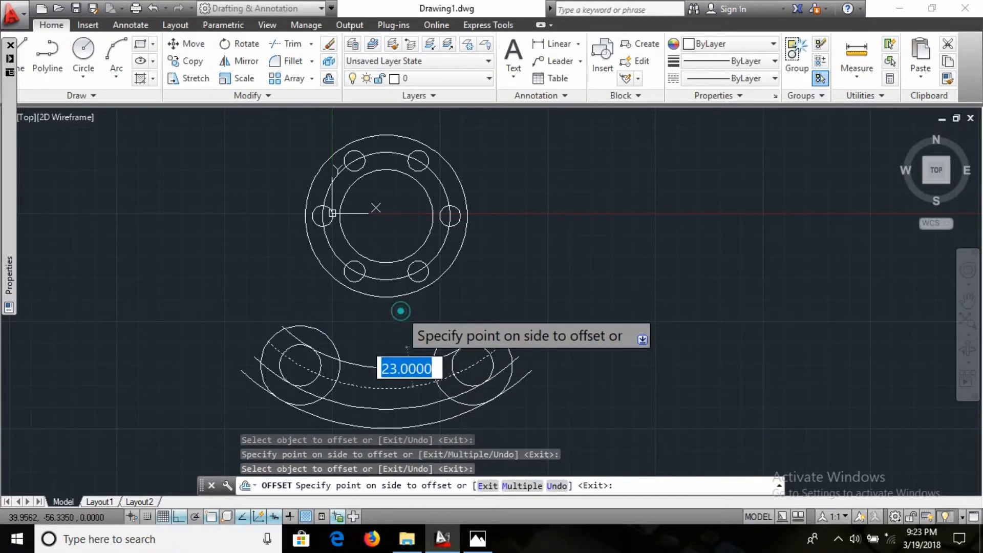
click(400, 305)
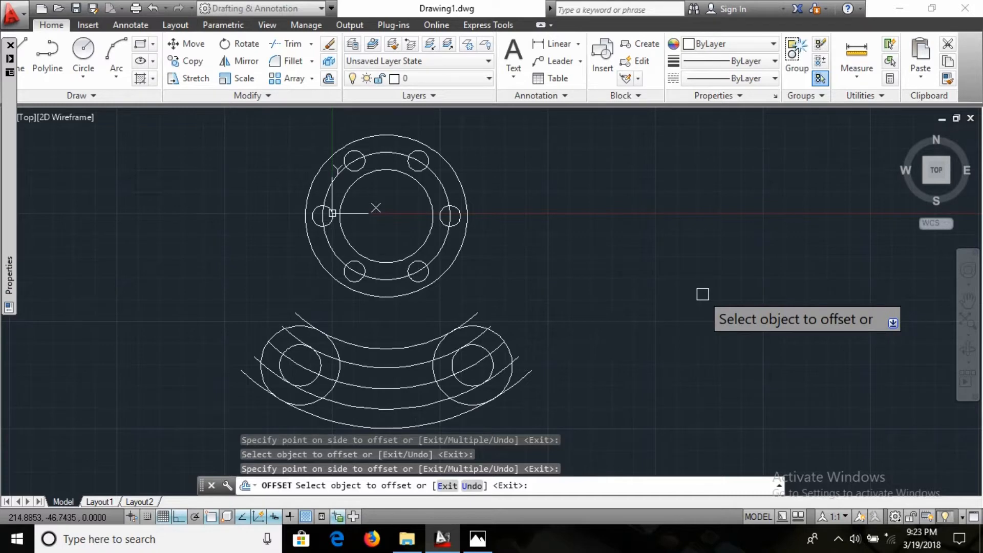
key(Escape)
key(Escape)
key(Escape)
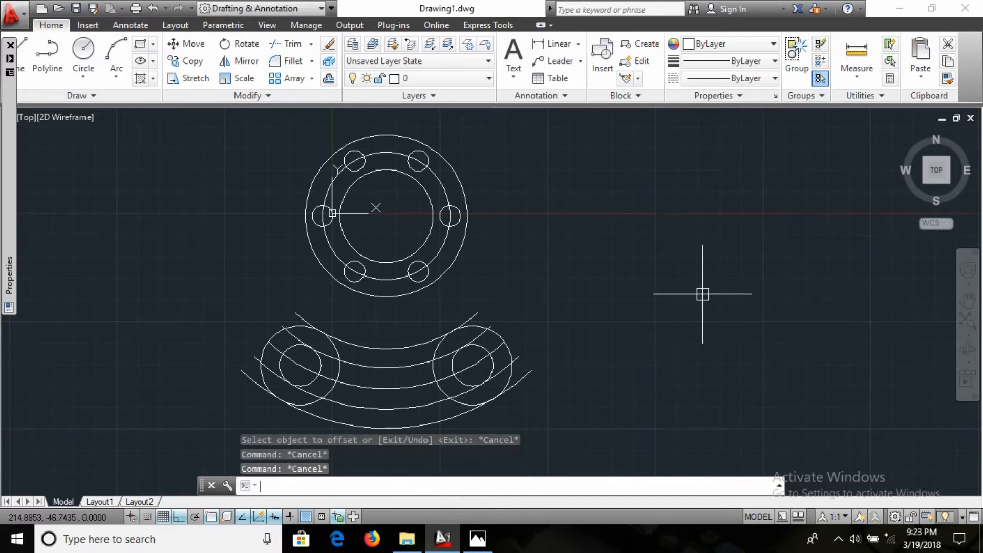
- Trim the inner side of the left radius-23 circle and the overhanging left ends of the two 23-offset arcs, using all objects as cutting edges
text(tr)
key(Return)
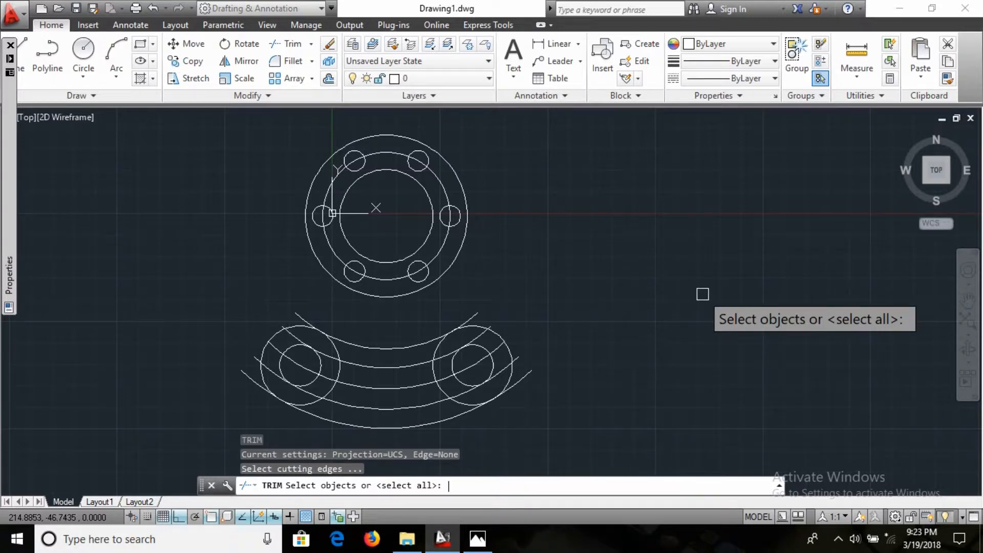
key(Return)
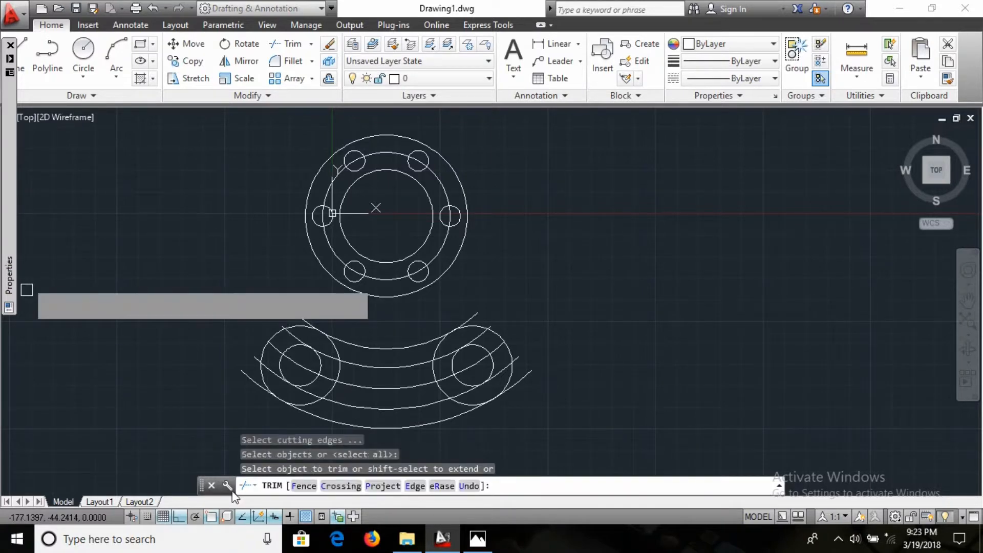
click(307, 403)
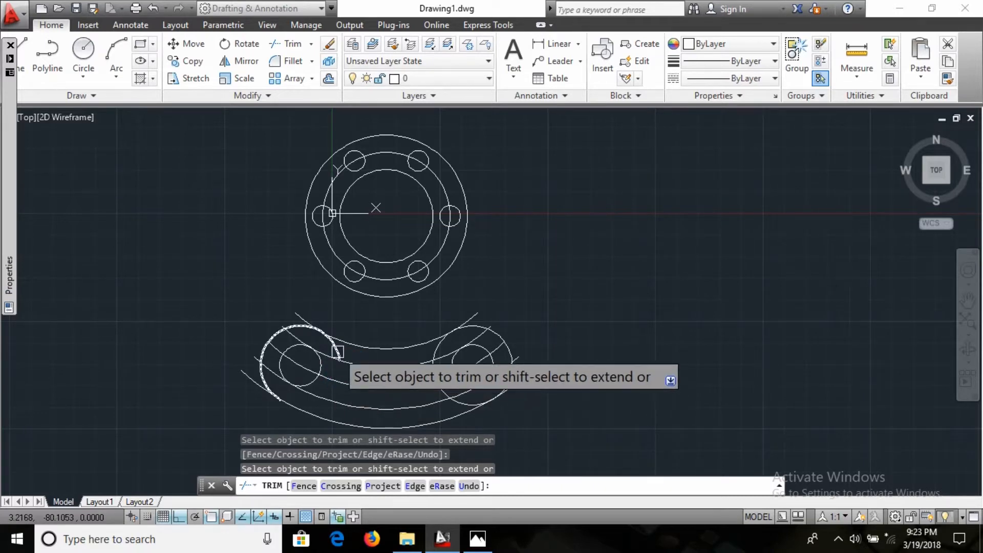
click(337, 352)
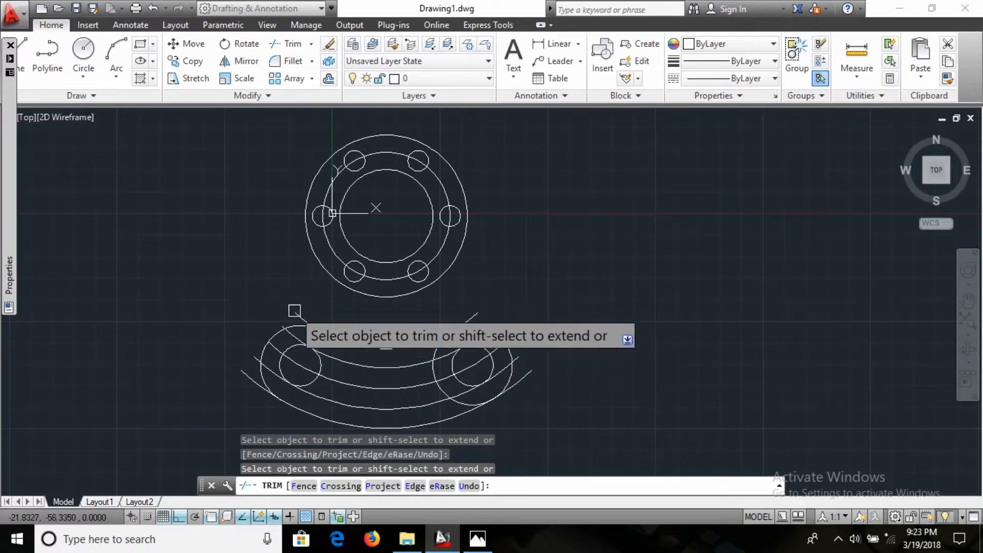
click(300, 314)
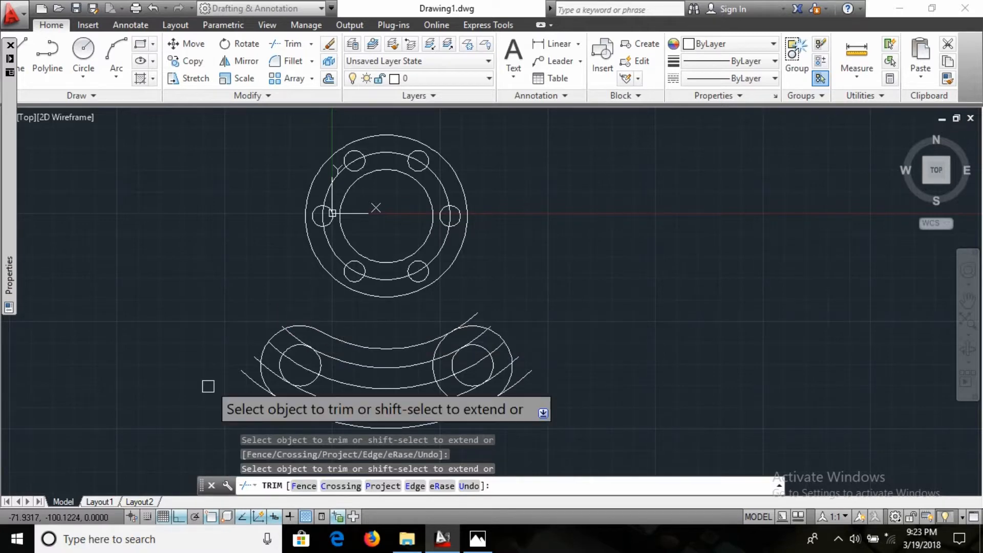
click(246, 374)
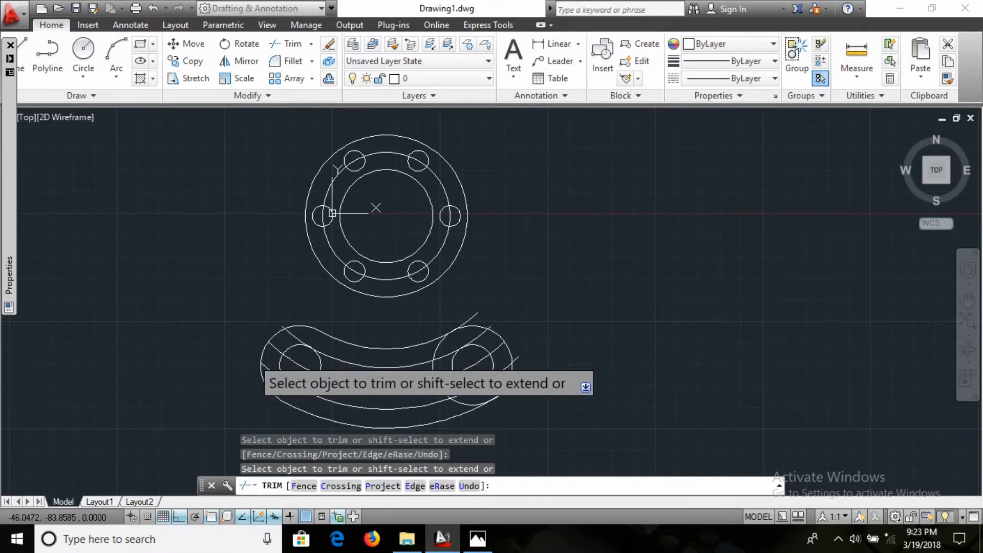
- Trim the left ends of the two 12-offset arcs back to the left radius-12 circle
scroll(270, 345, up, 4)
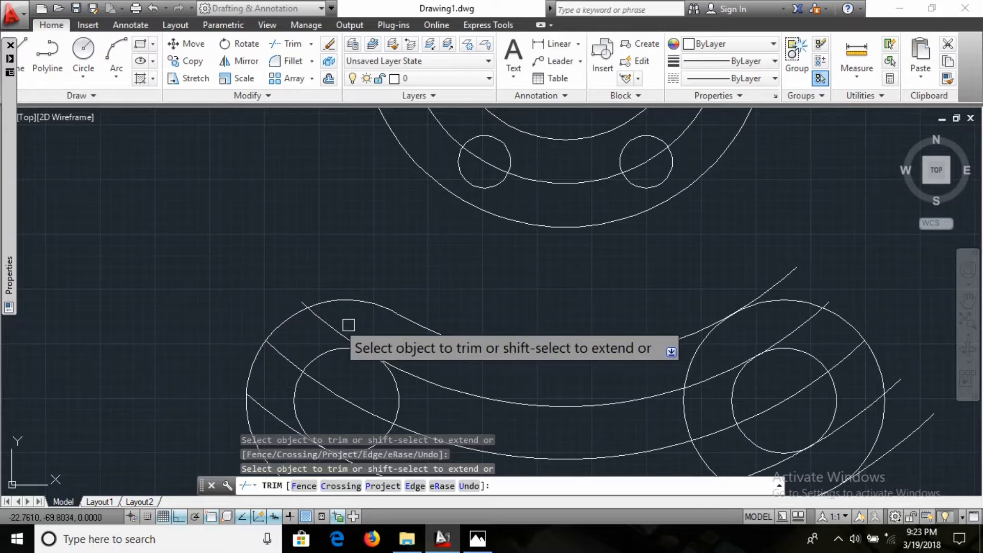
click(299, 303)
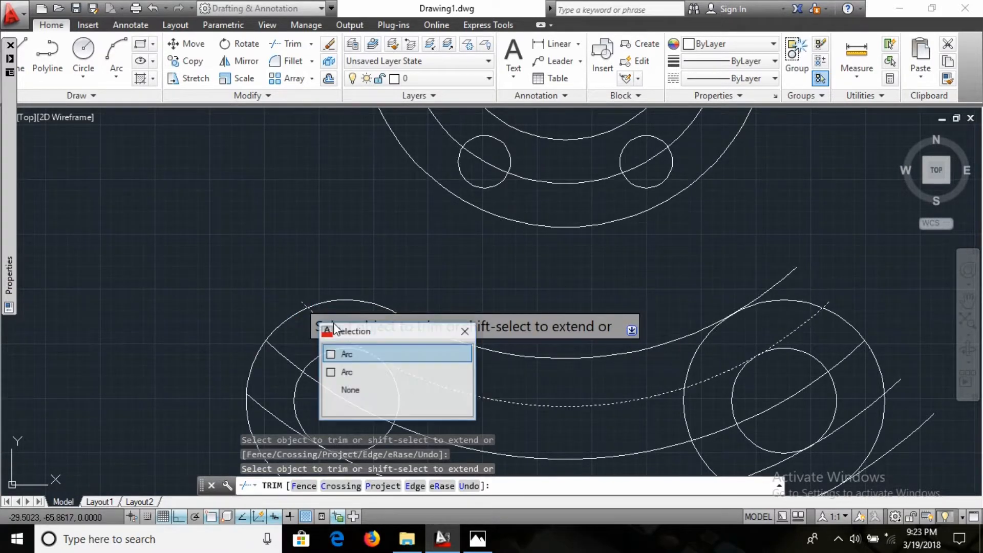
click(358, 361)
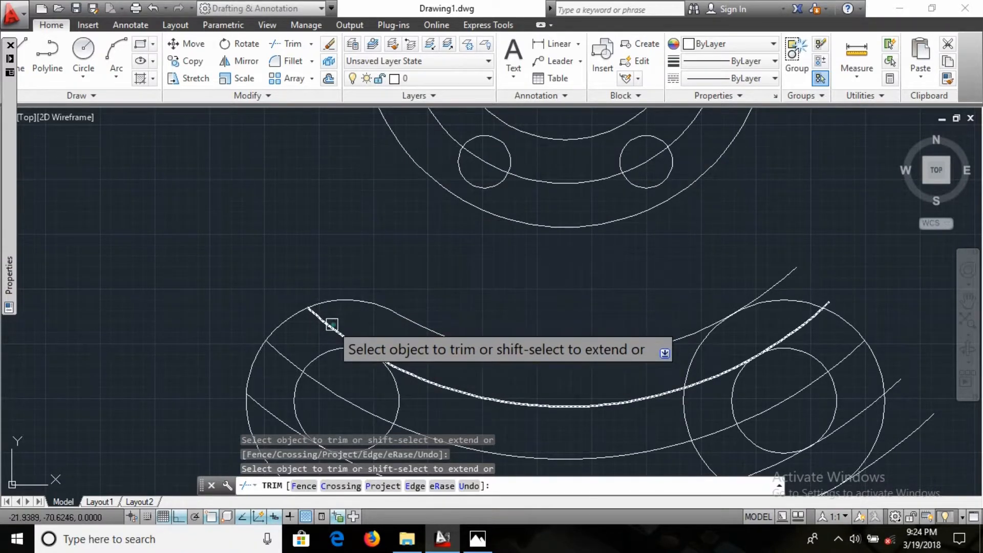
middle_drag(307, 351, 307, 117)
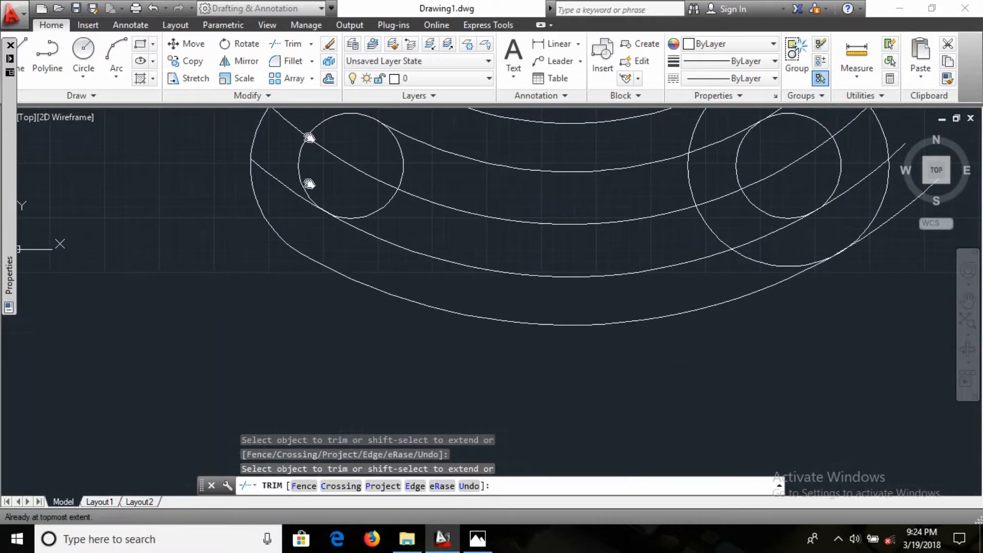
middle_drag(309, 183, 311, 282)
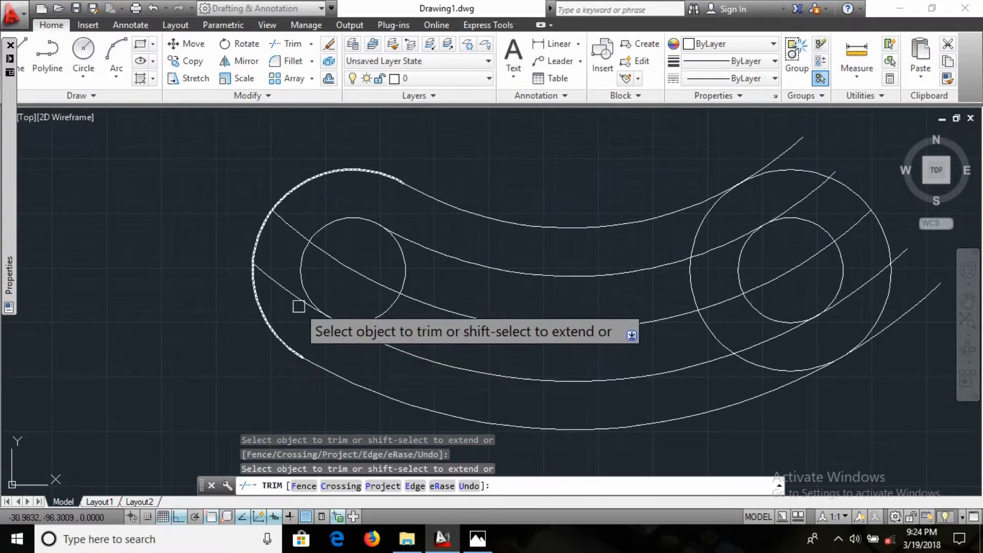
click(281, 283)
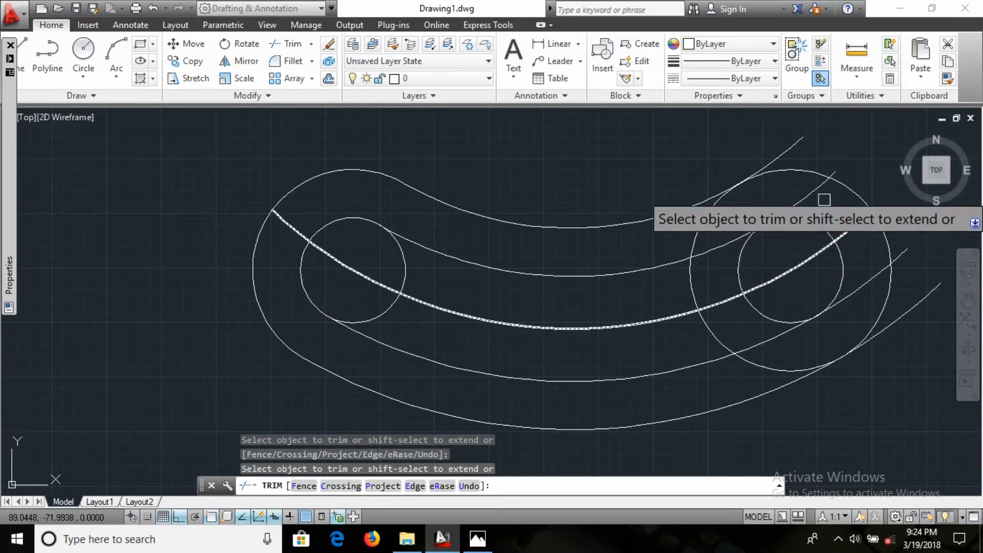
- Trim the overhanging right ends of the 12-offset and 23-offset arcs back to the slot's right end circles
click(837, 169)
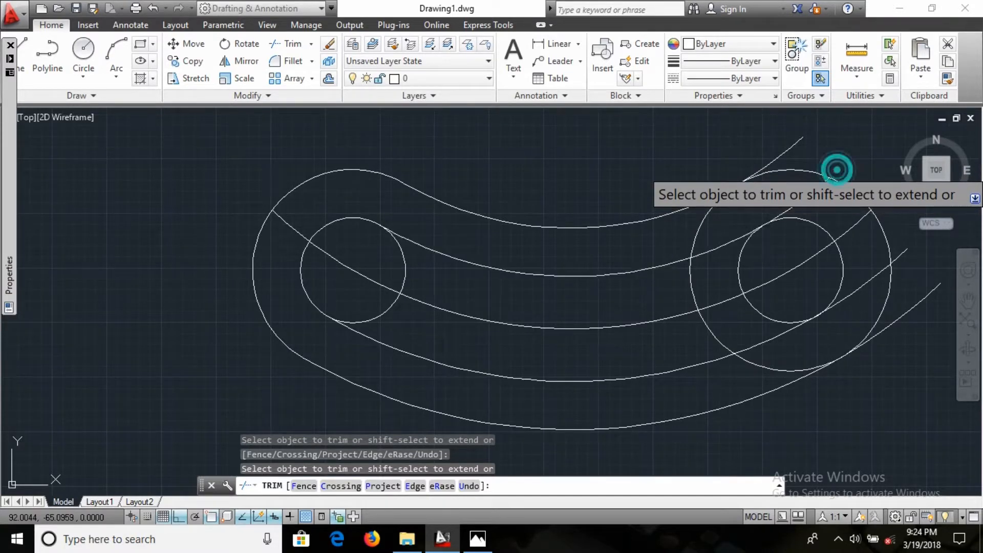
click(808, 192)
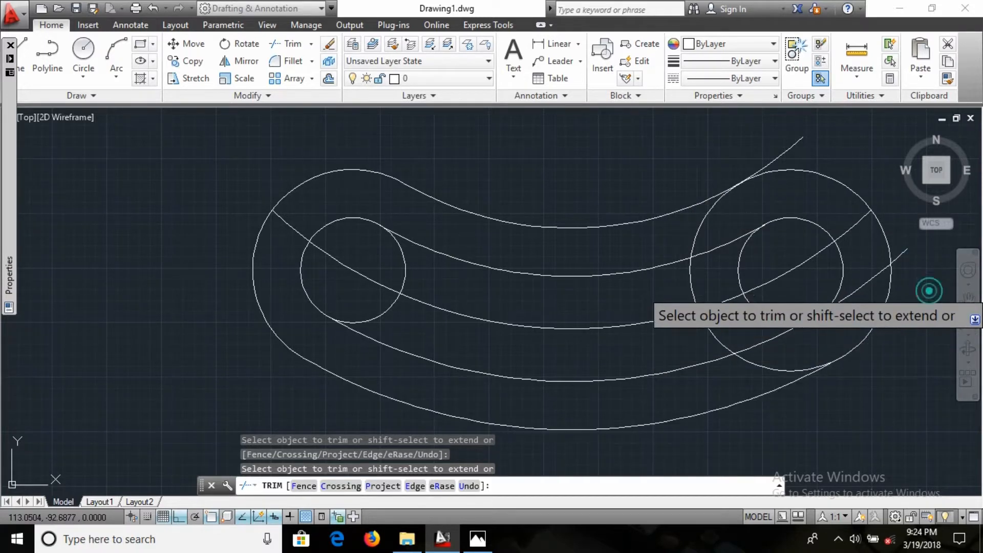
click(908, 253)
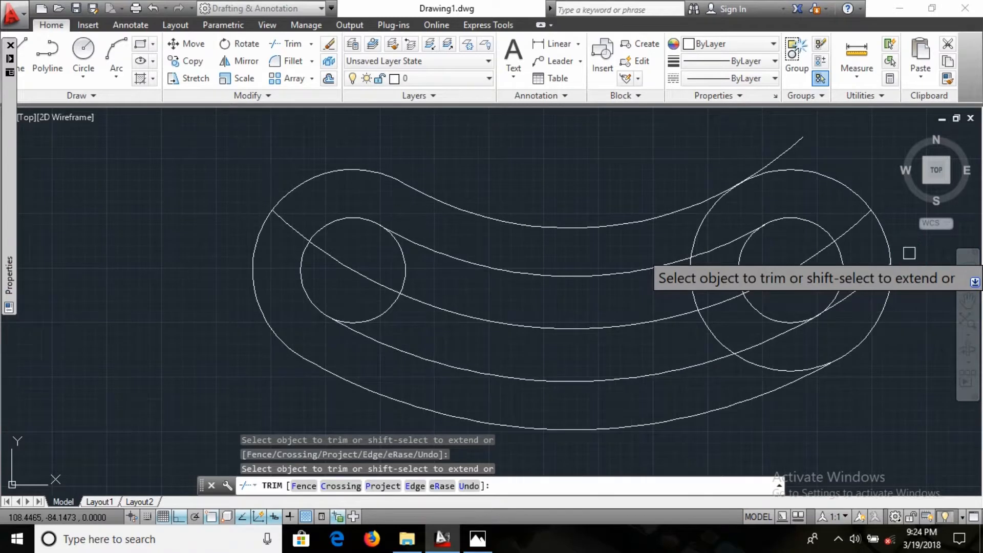
click(870, 283)
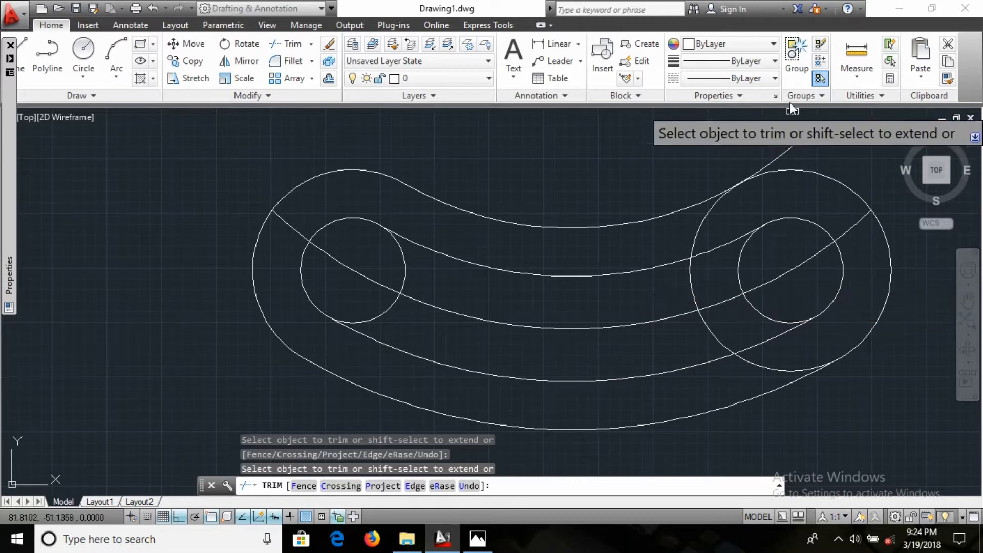
click(794, 139)
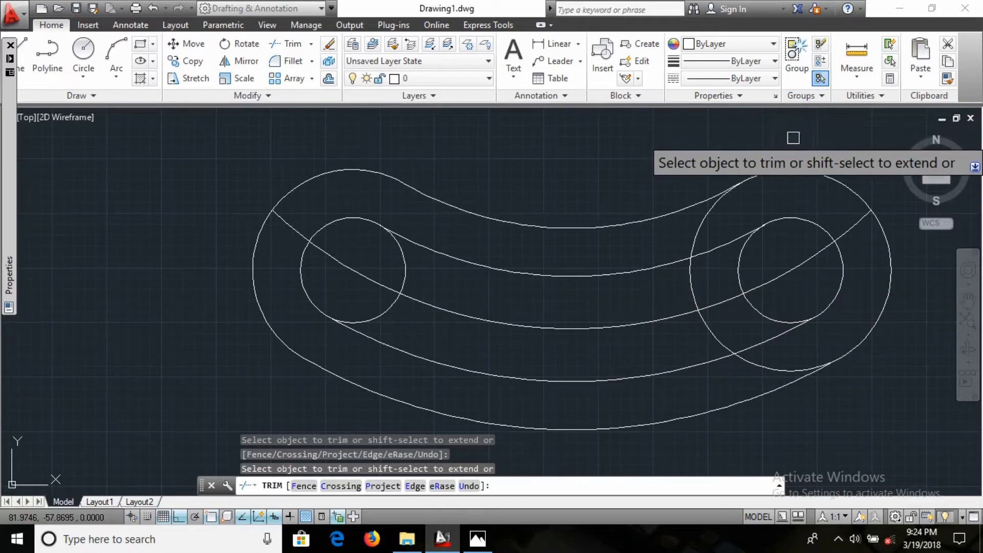
key(Escape)
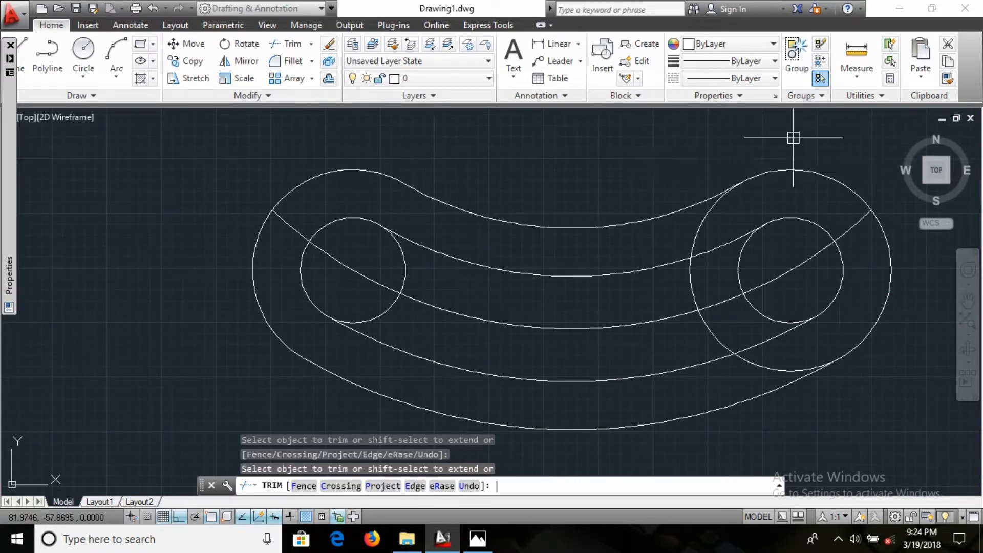
- Trim away the inner side of the right radius-23 circle, using all objects as cutting edges
text(TR)
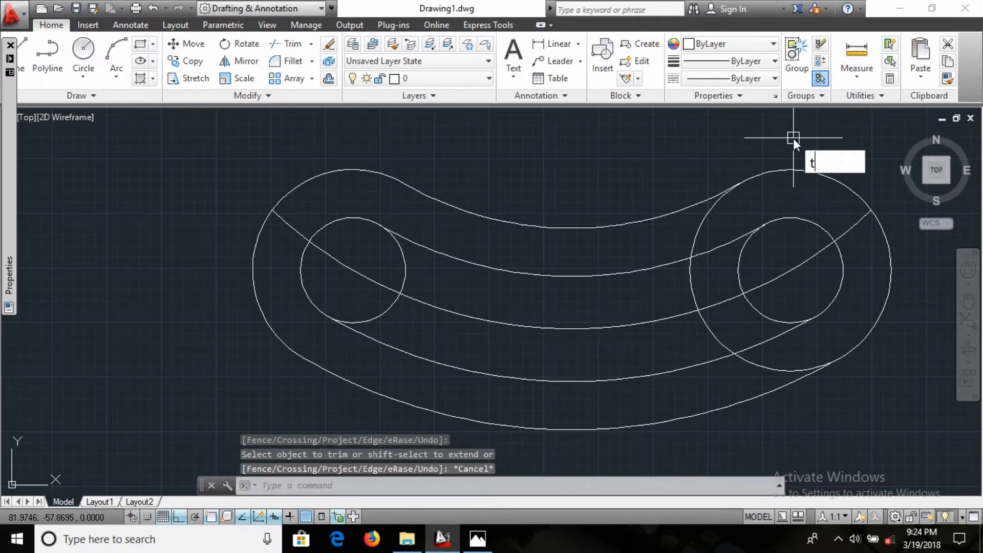
key(Return)
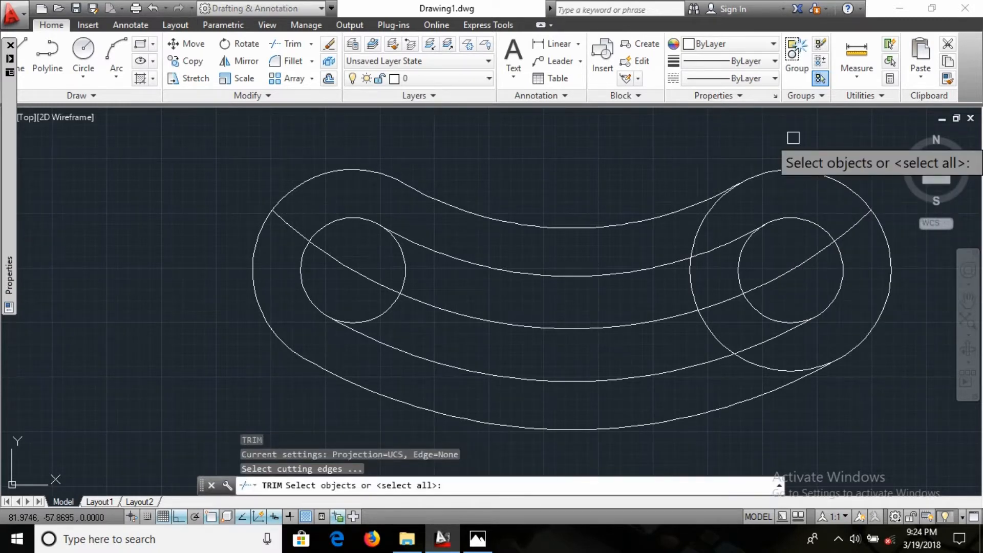
key(Return)
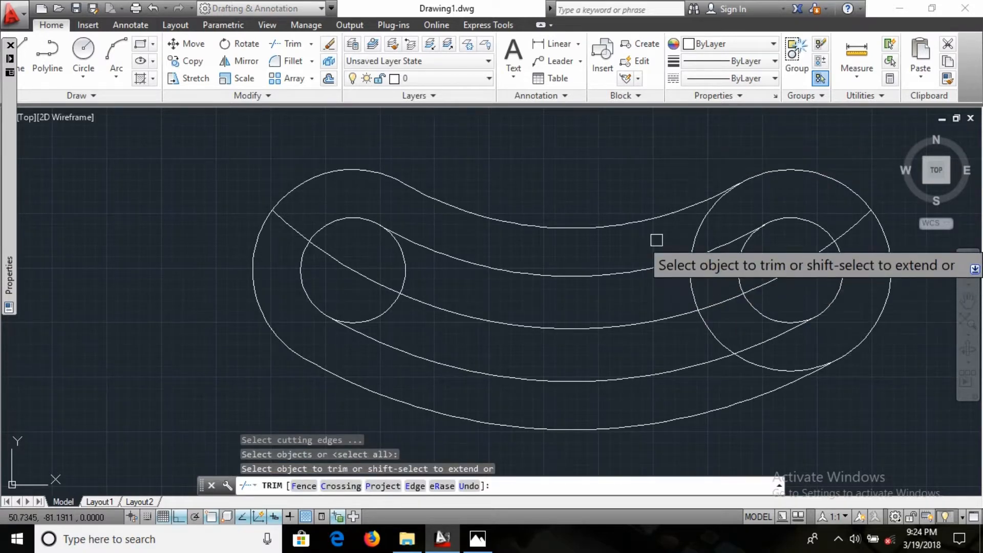
click(692, 238)
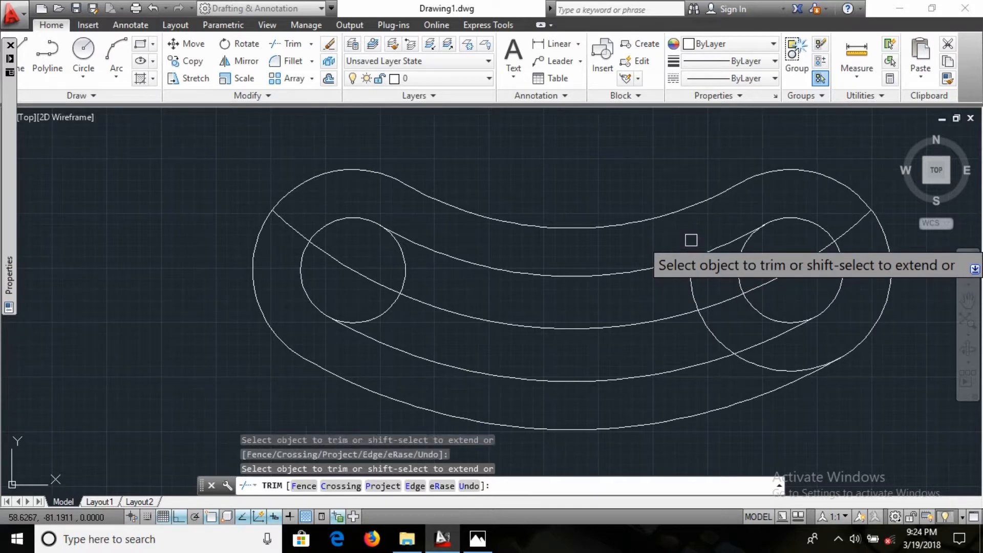
click(691, 288)
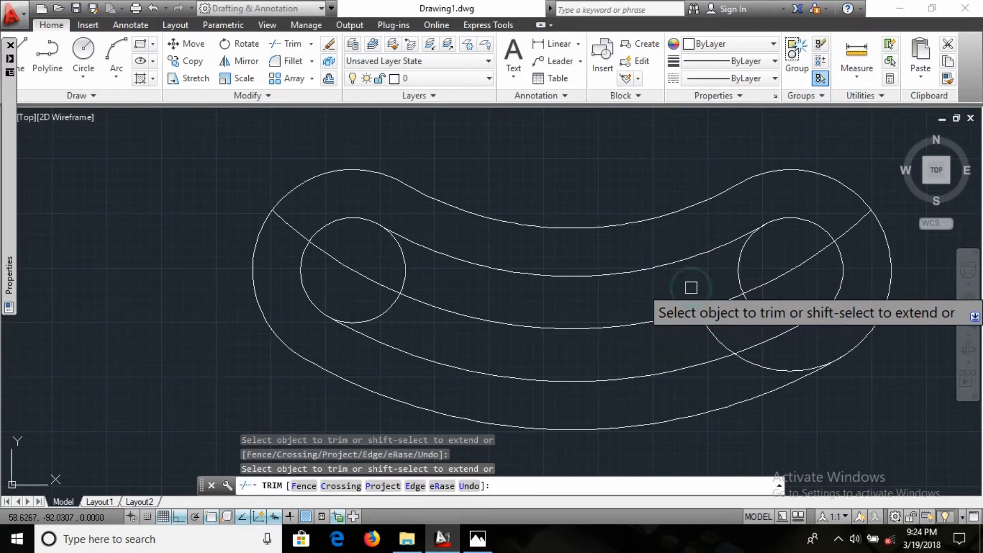
click(724, 348)
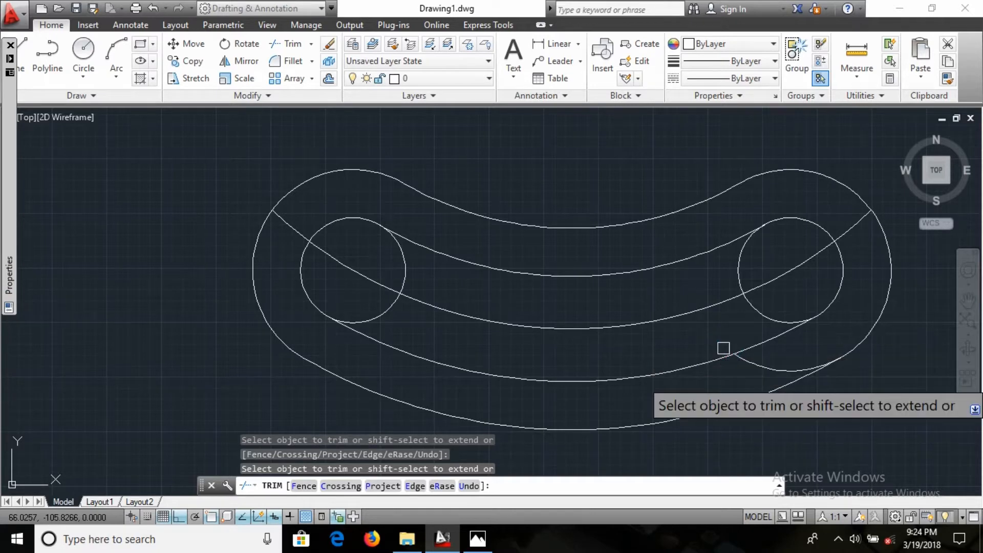
click(769, 369)
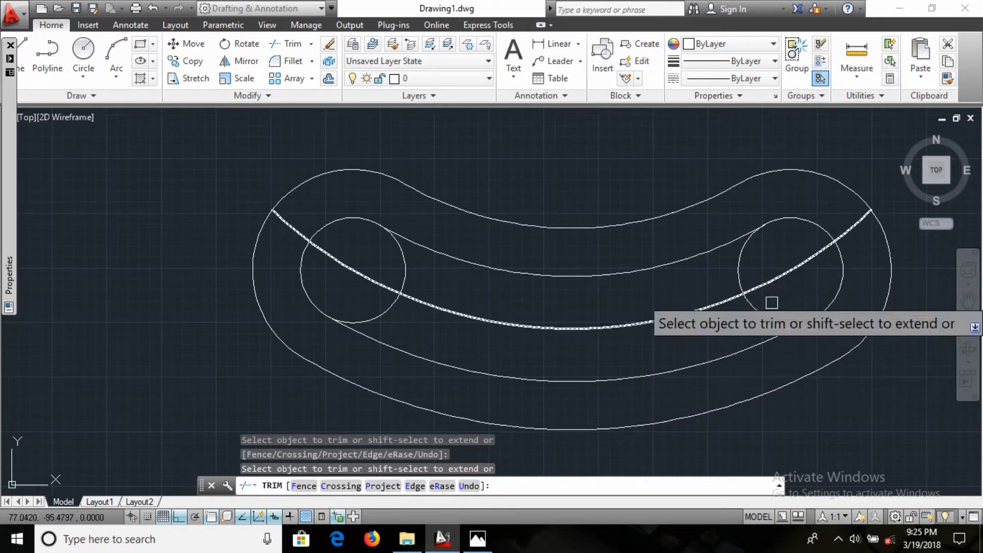
- Trim the inner sides of both radius-12 circles to leave a continuous inner slot outline
click(767, 318)
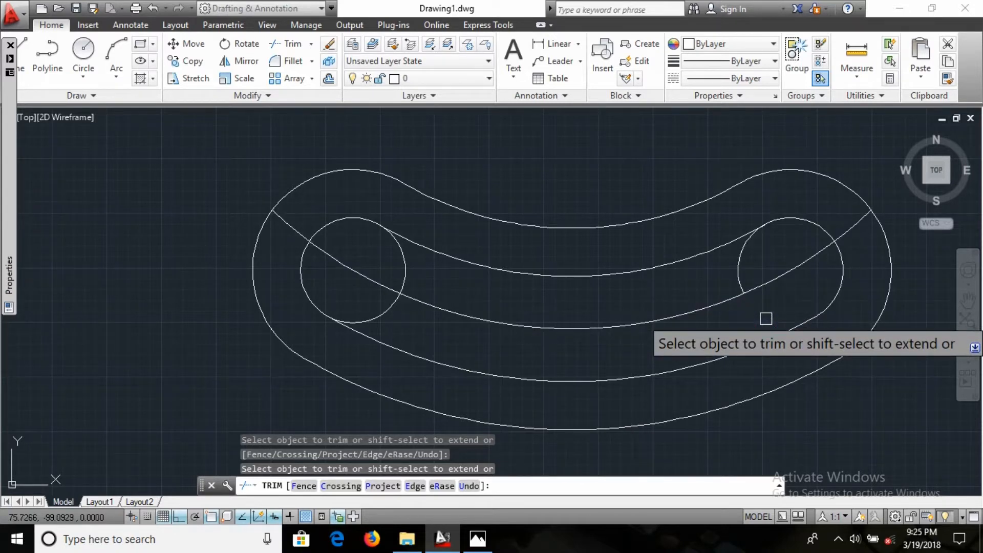
click(739, 261)
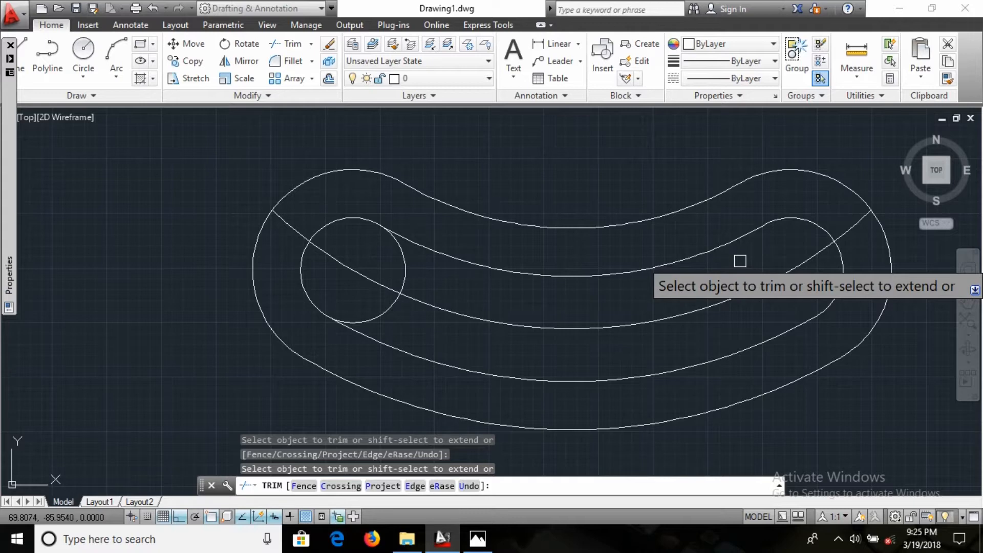
click(385, 329)
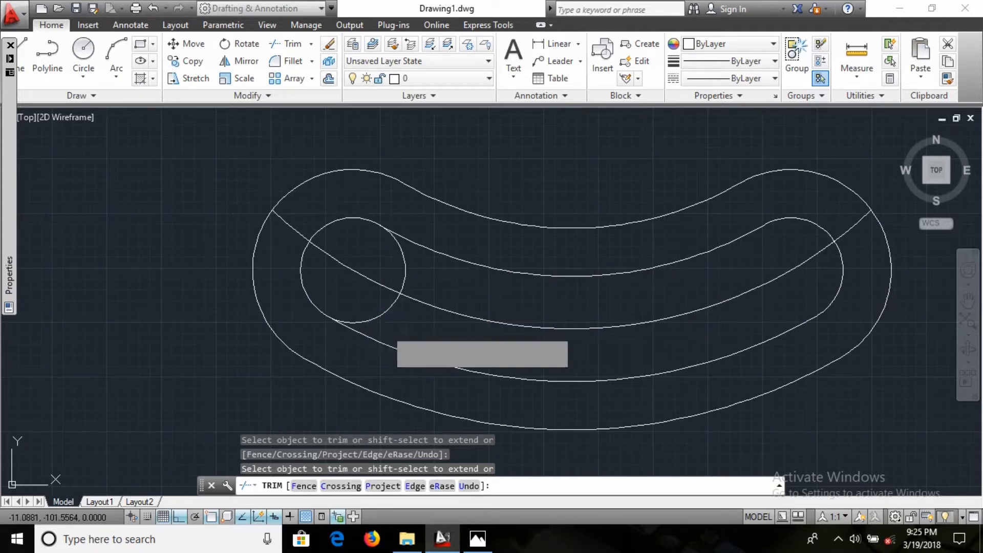
click(380, 313)
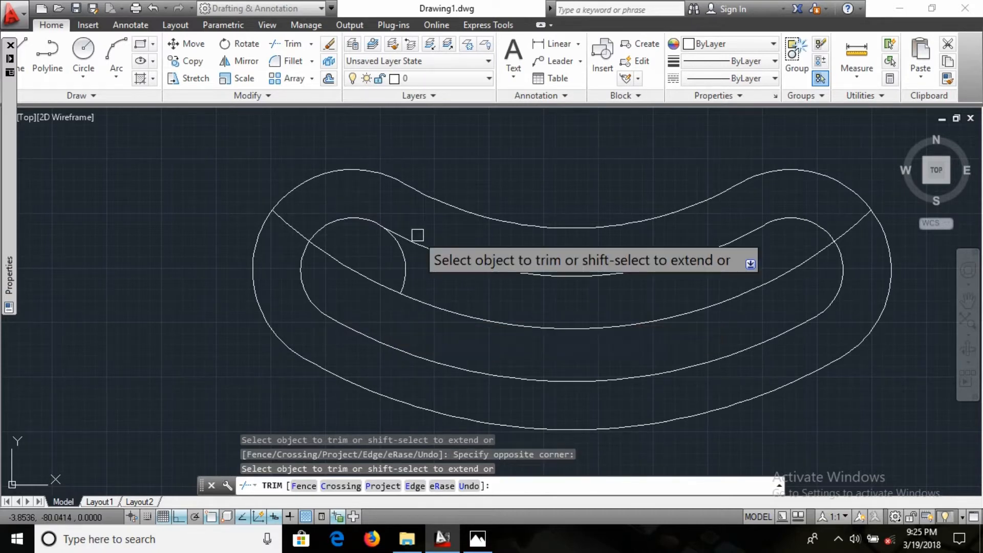
click(401, 259)
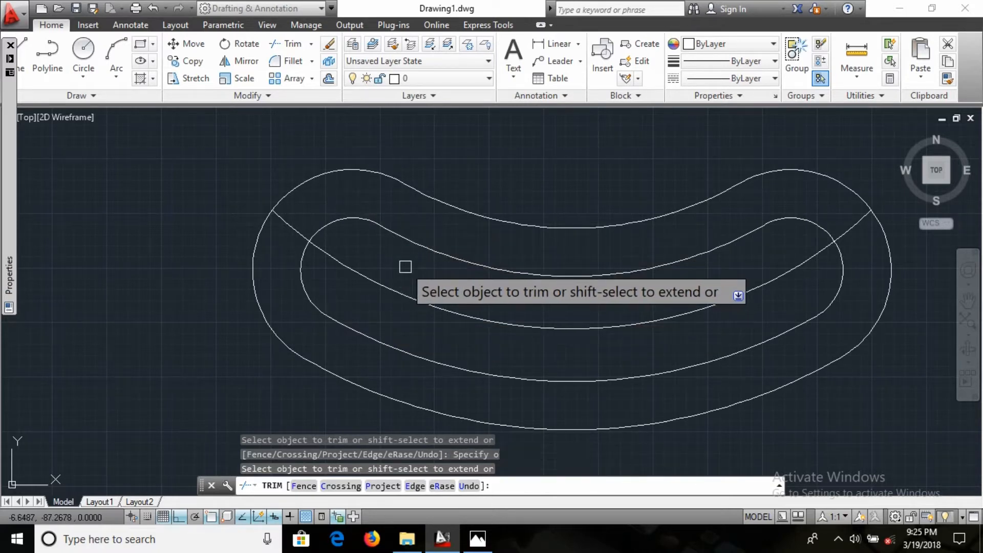
key(Escape)
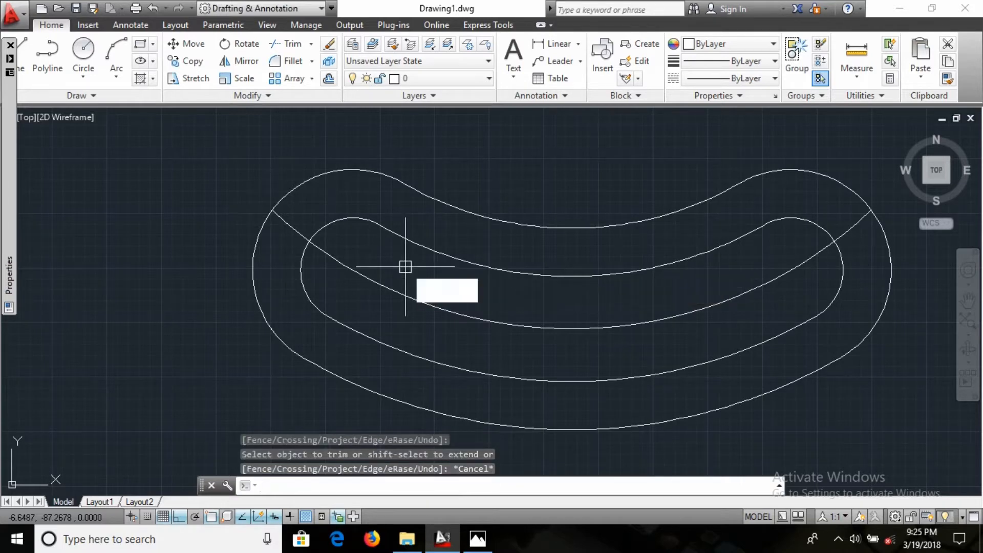
- Draw a vertical line about 47 units long from the bolt circle's bottom quadrant down into the slot's outer band
middle_click(406, 267)
middle_click(405, 267)
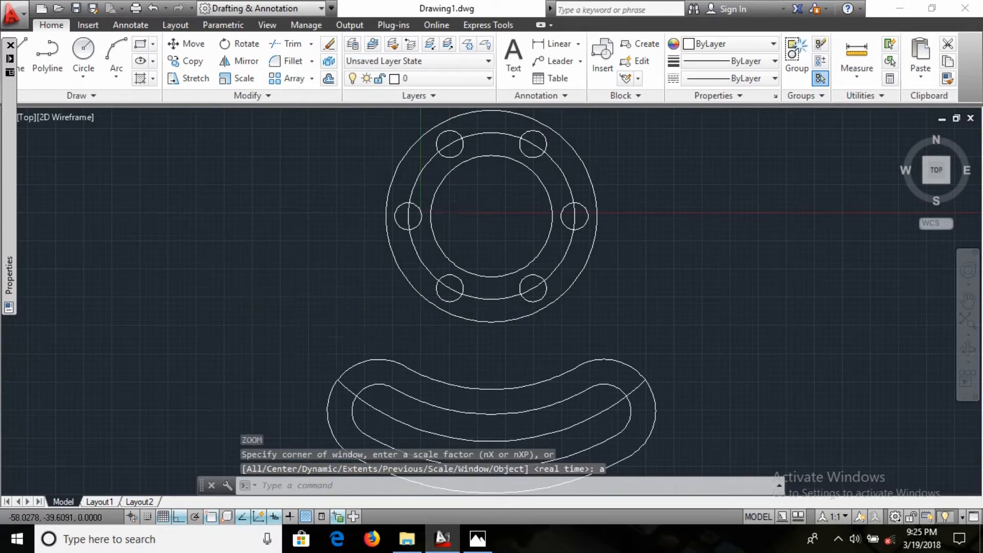
text(l)
key(Return)
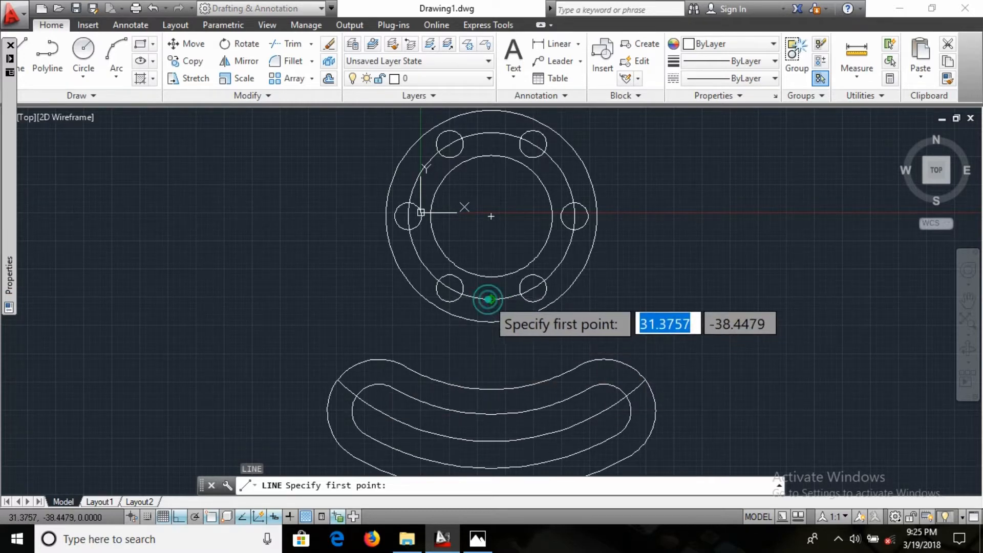
click(491, 299)
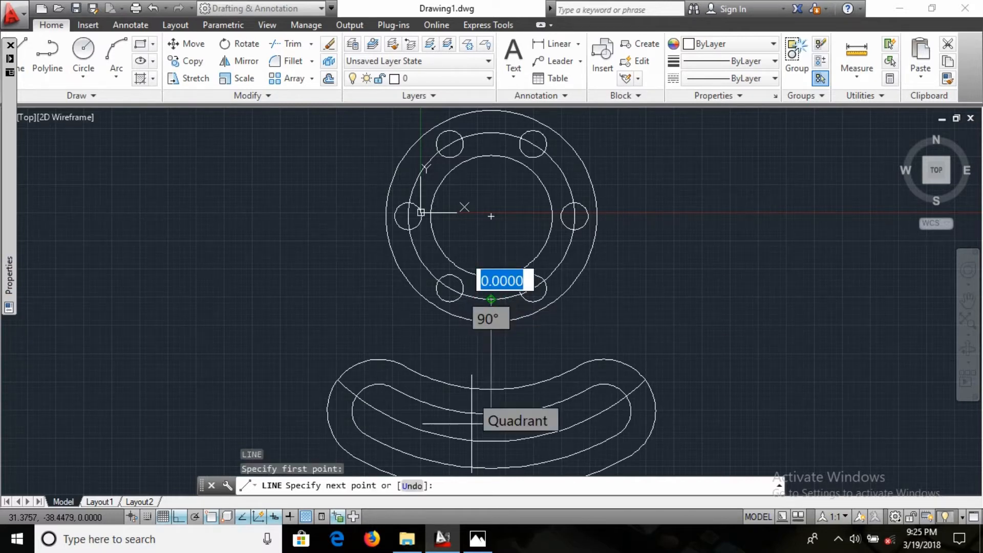
scroll(486, 410, up, 2)
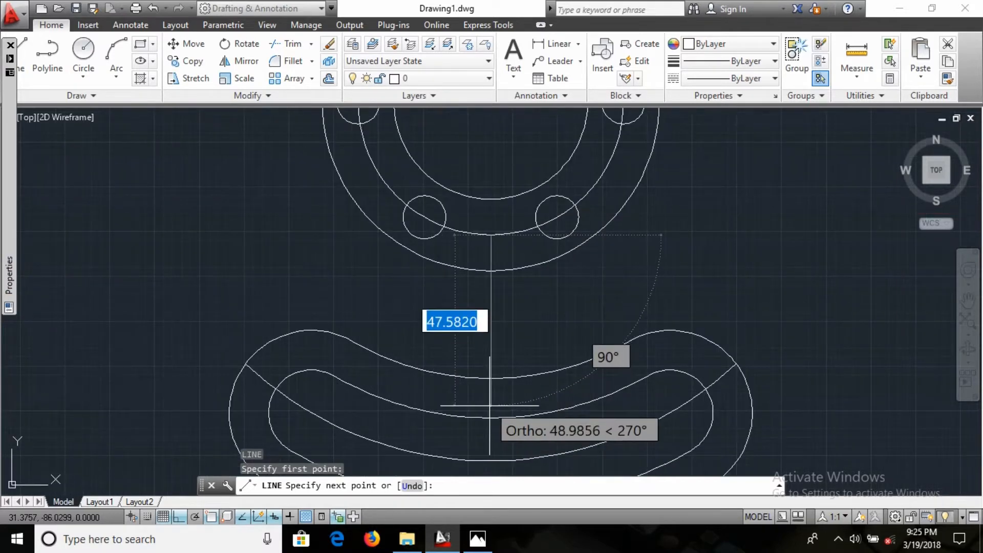
click(490, 404)
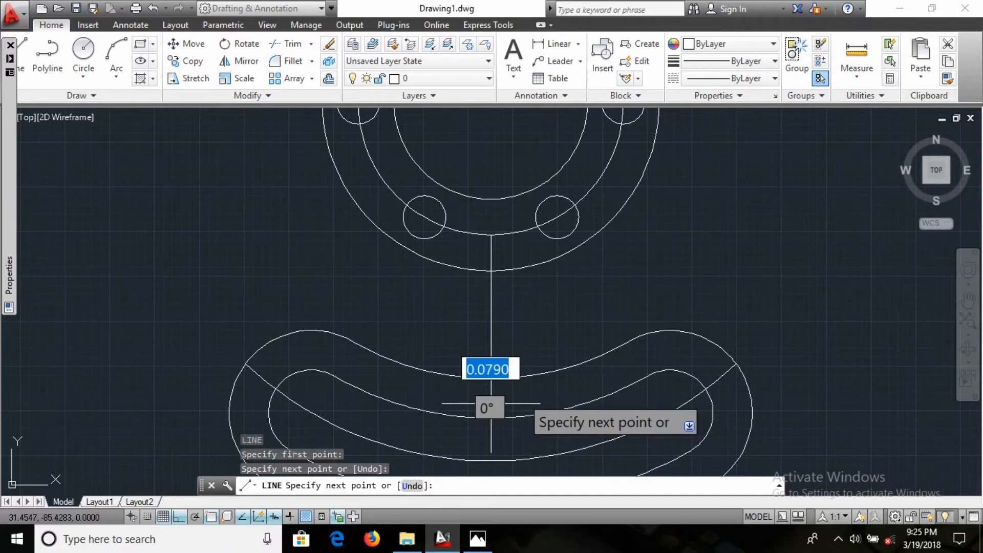
key(Escape)
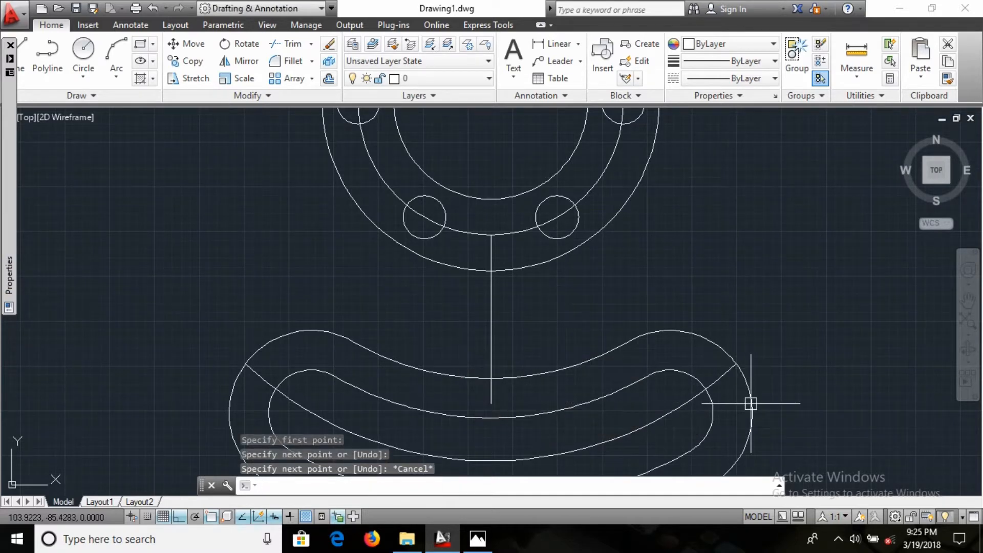
- Offset the vertical centre line by 18 to its right side
text(o)
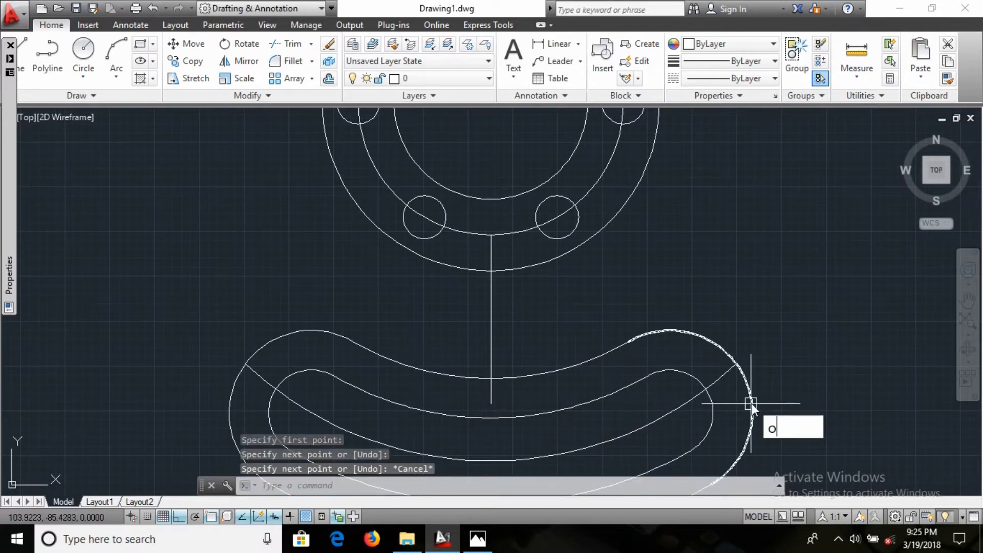
key(Return)
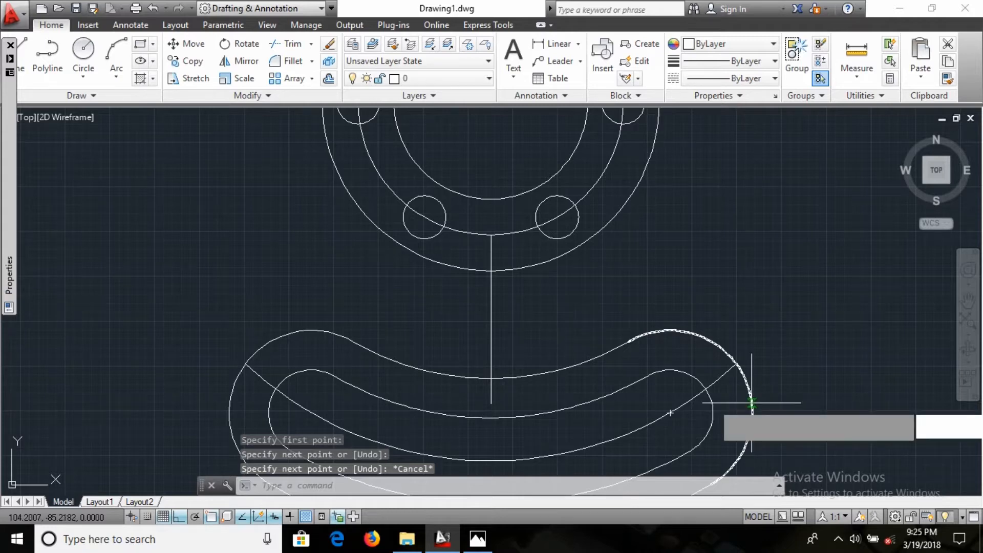
text(18)
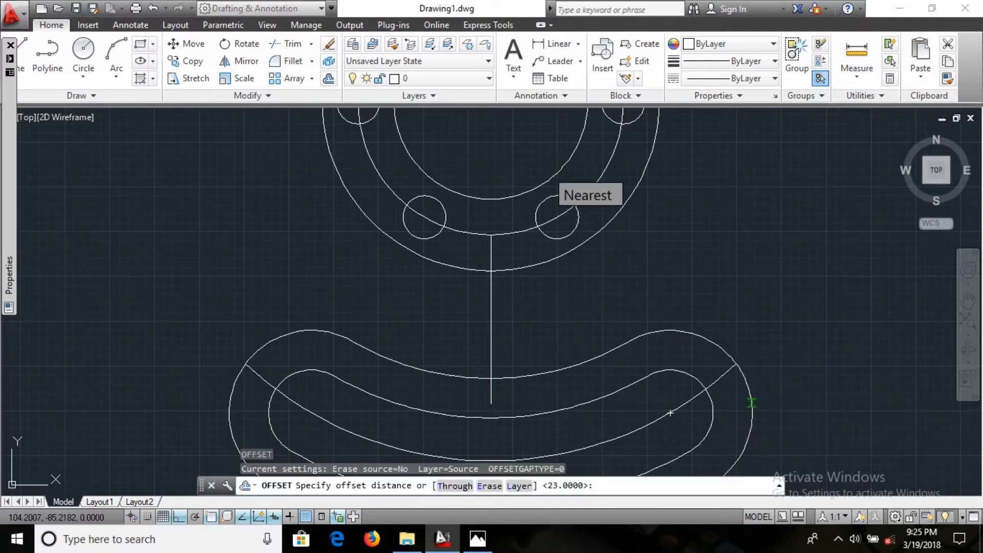
key(Return)
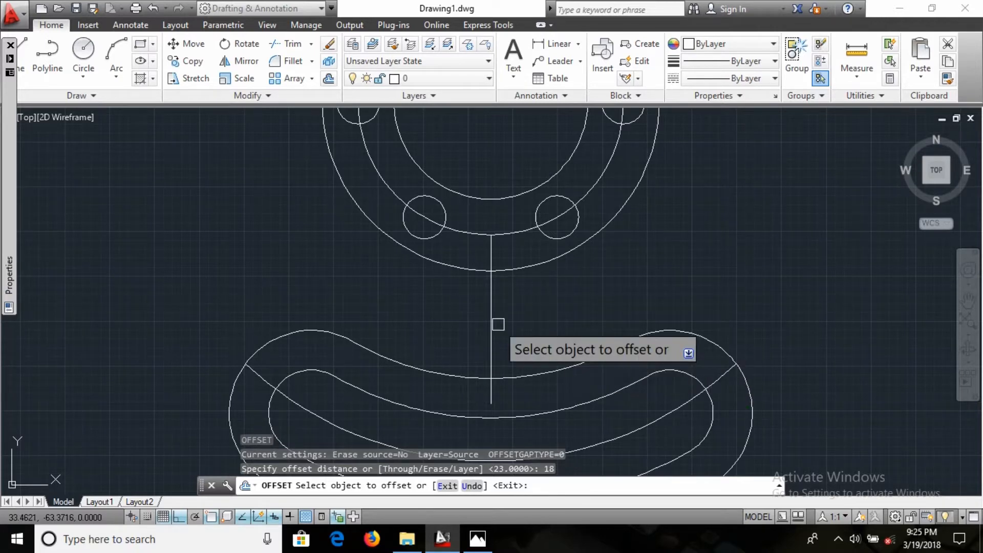
click(491, 349)
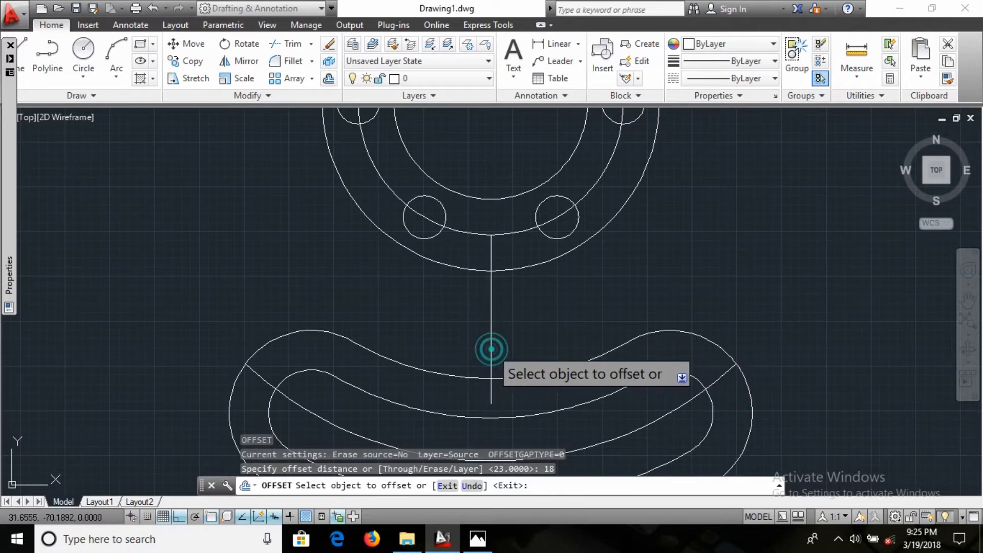
click(537, 331)
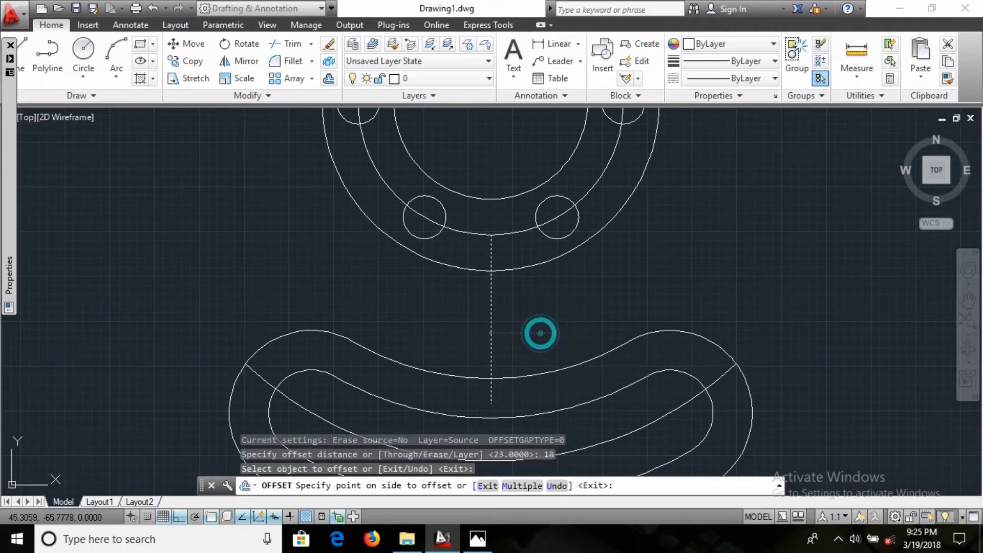
click(491, 325)
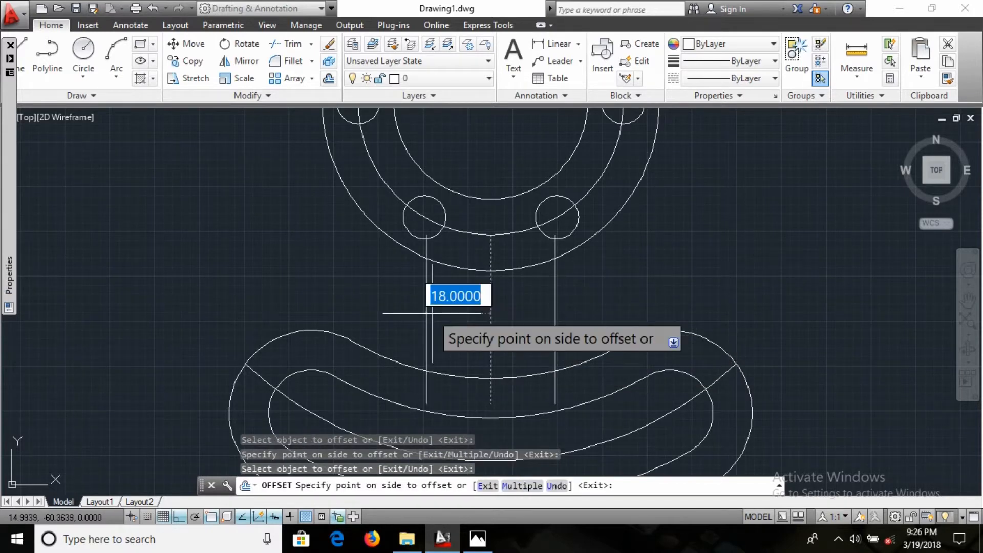
key(Escape)
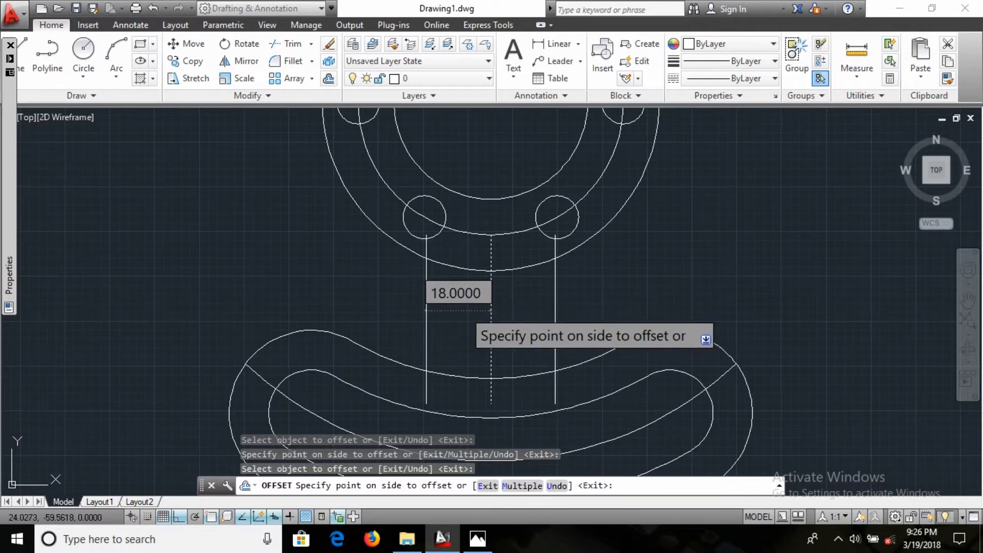
key(Escape)
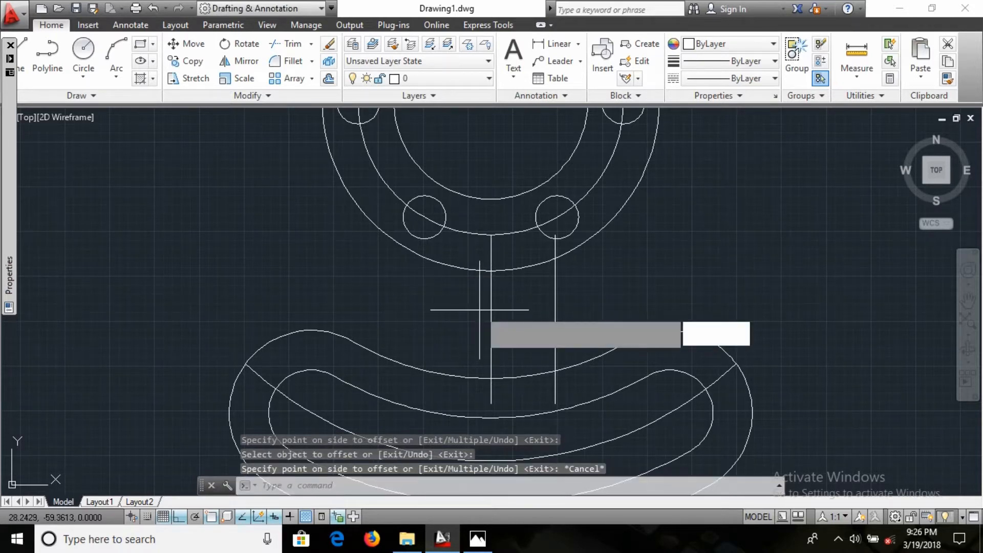
- Offset the vertical centre line by 18 to its left side, and delete the original centre line
text(18)
key(Return)
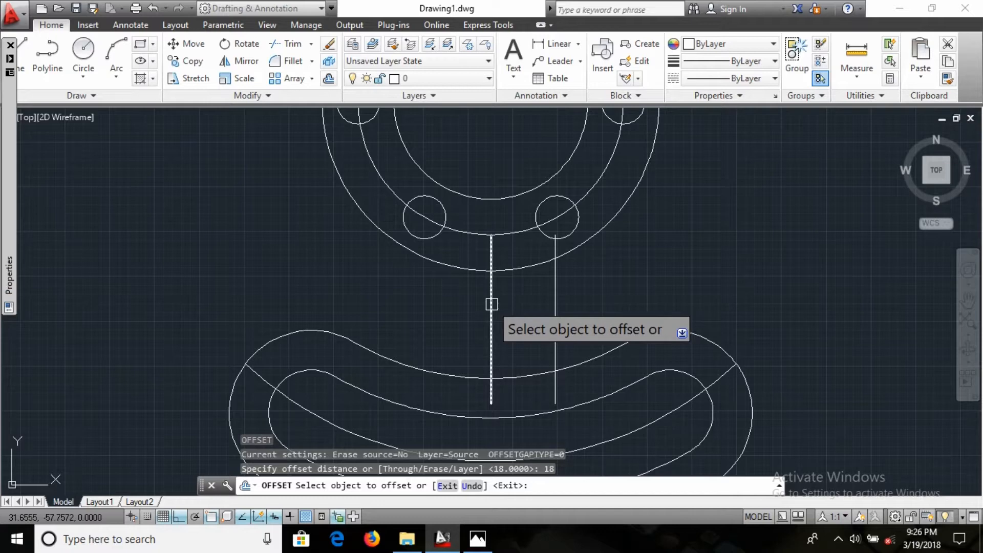
click(492, 304)
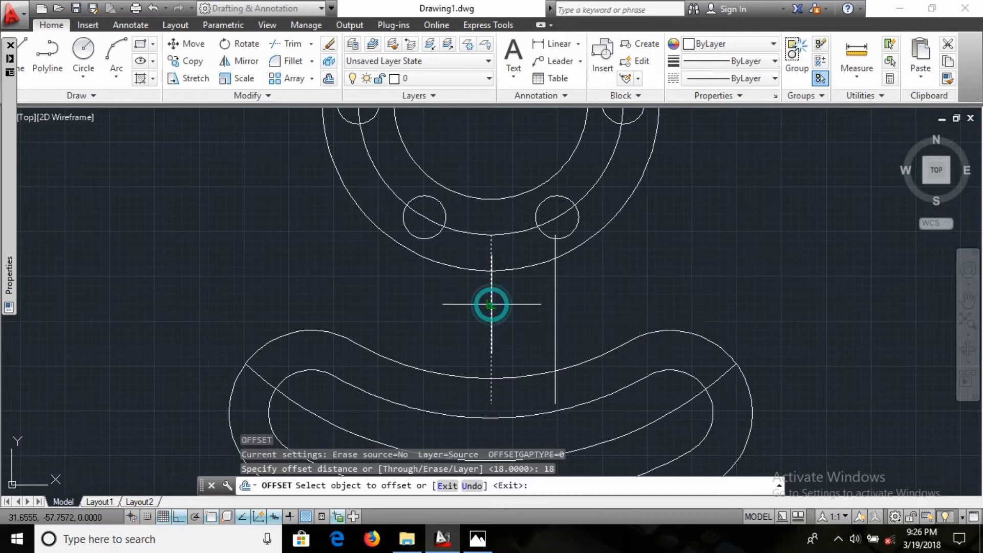
click(437, 300)
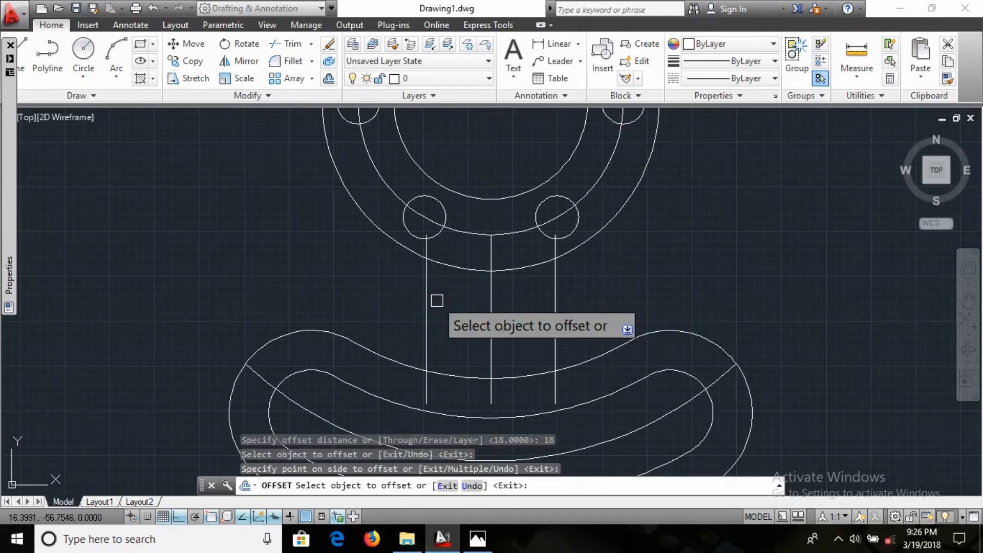
key(Escape)
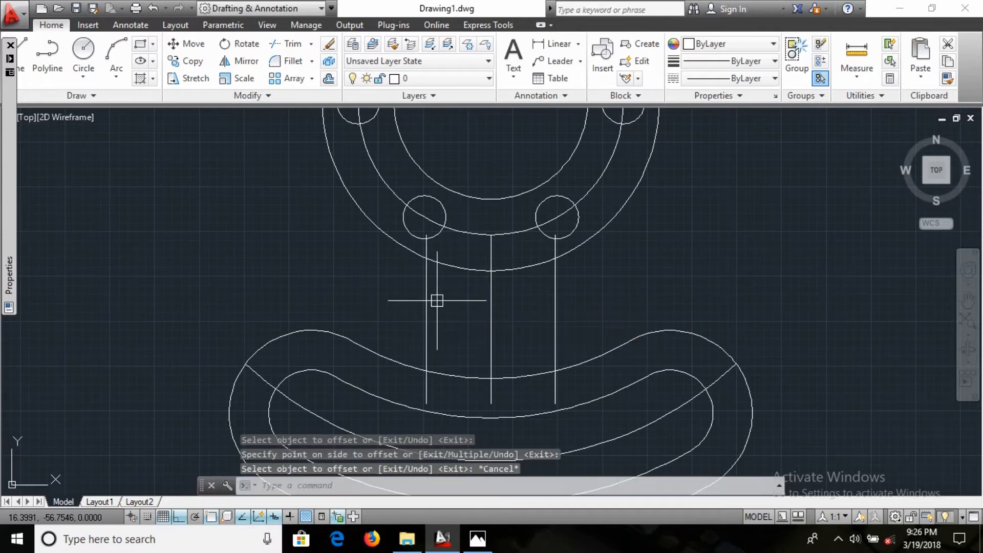
click(493, 301)
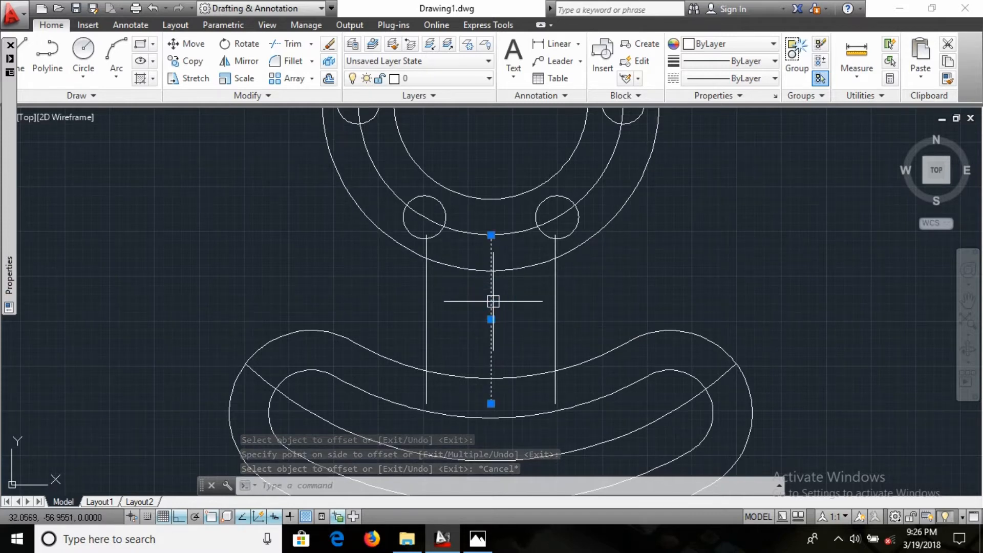
key(Delete)
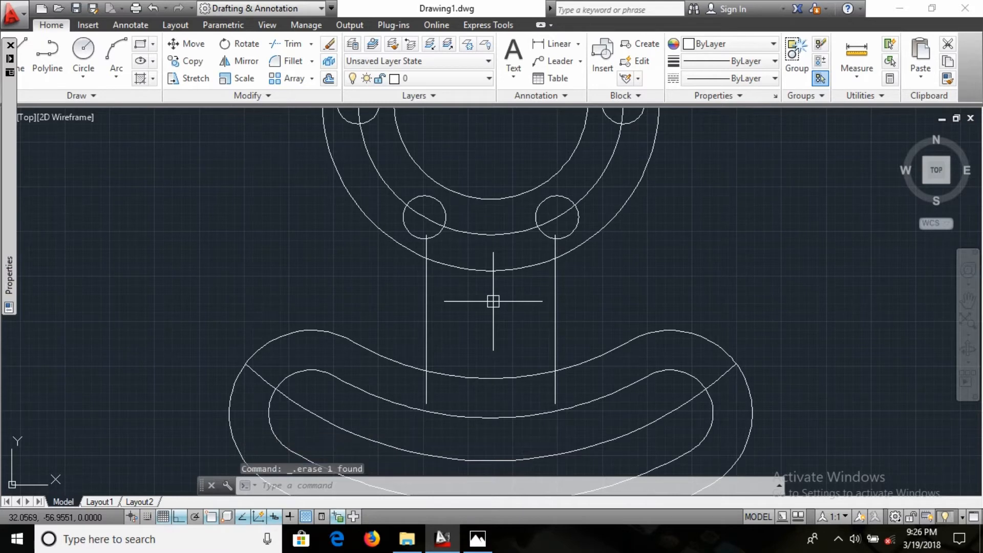
- Trim both vertical arm lines between the outer circle and the two lower bolt holes, using all objects as cutting edges
text(tr)
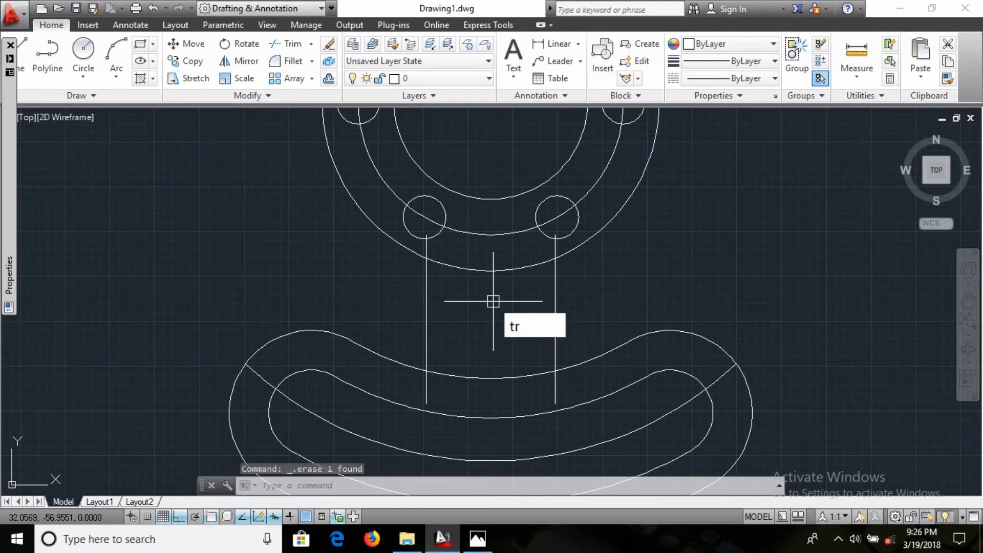
key(Return)
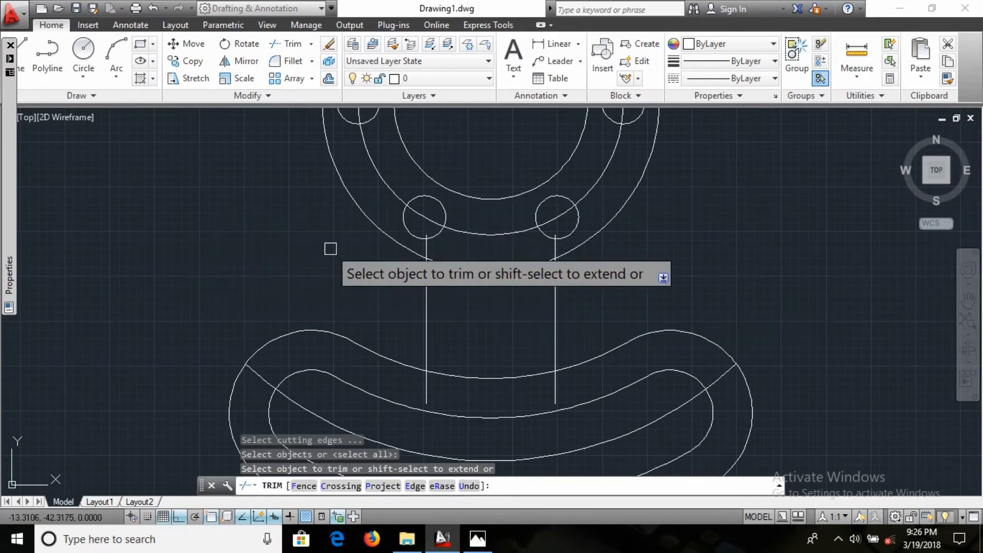
click(431, 246)
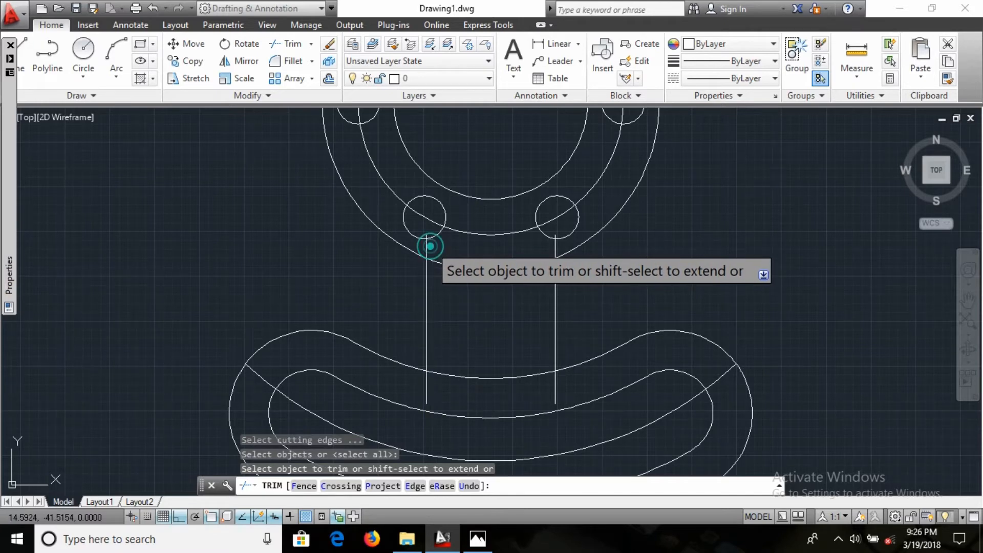
click(555, 246)
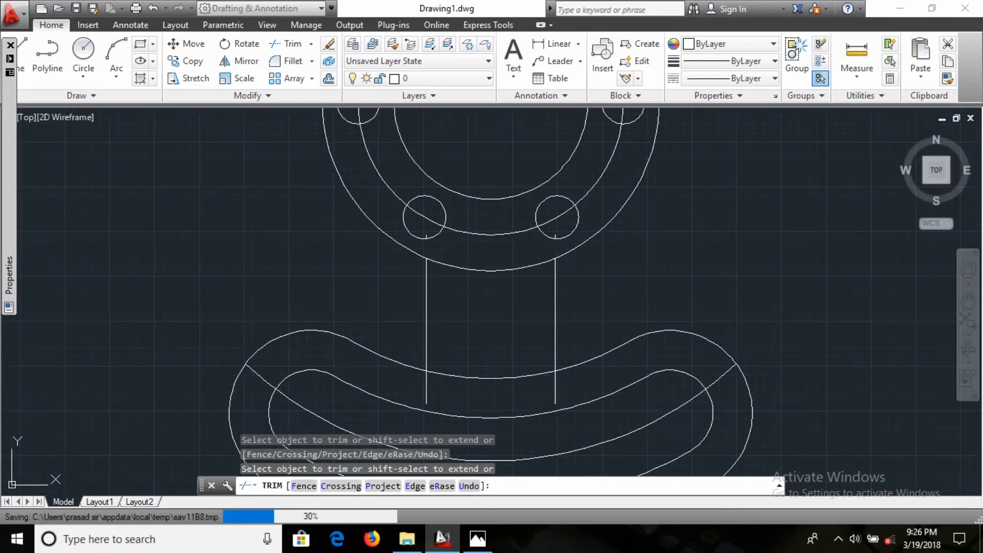
key(Escape)
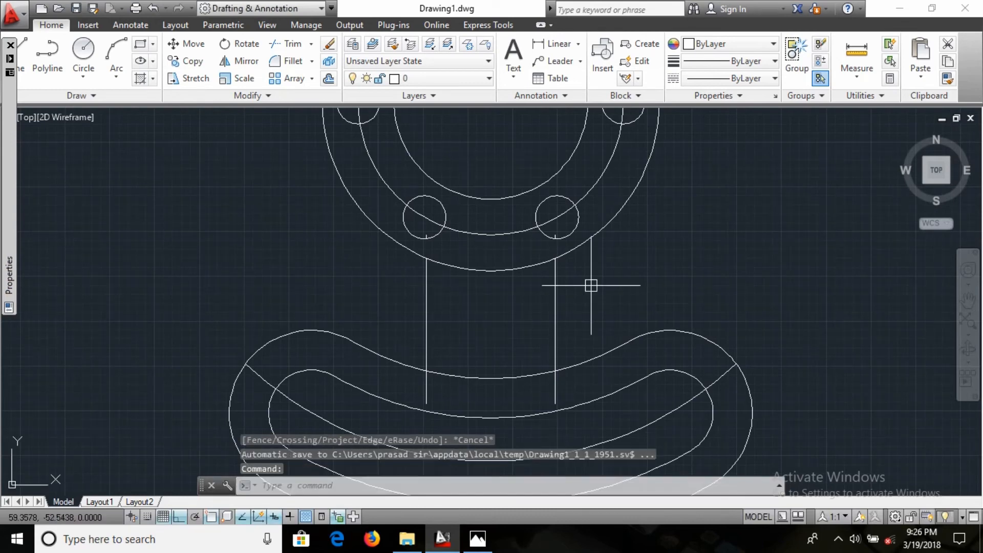
- Draw a radius-10 circle tangent to the large outer circle and the right vertical arm line
text(c)
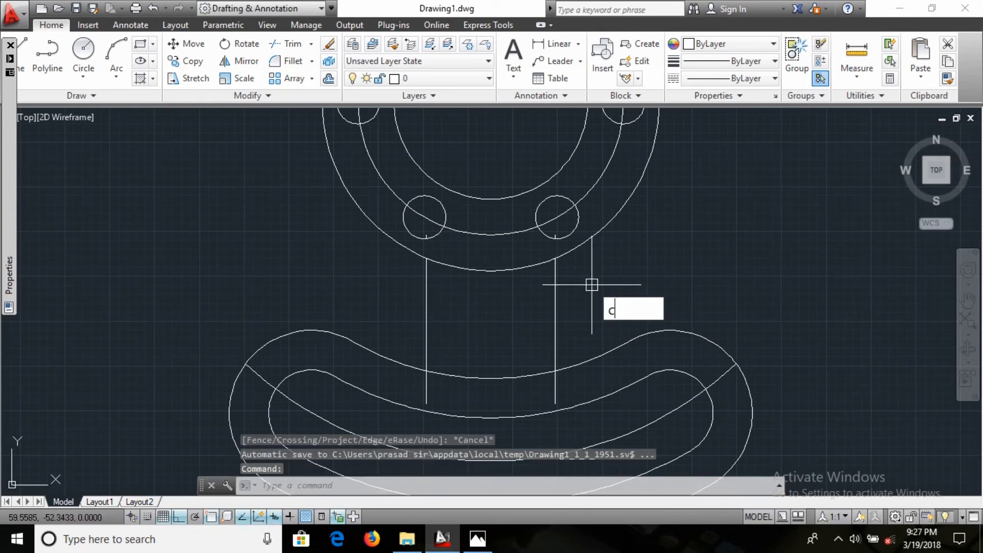
key(Return)
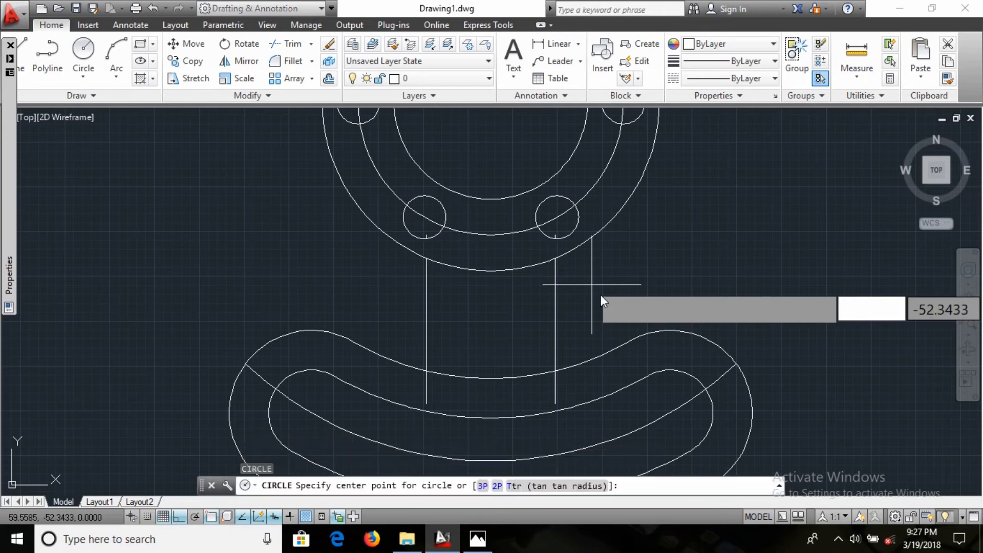
text(t)
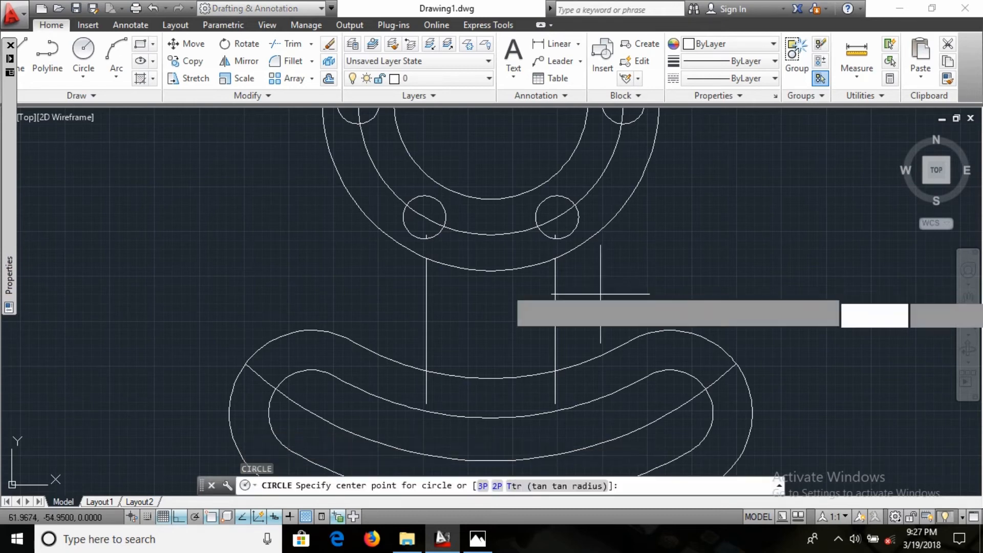
key(Return)
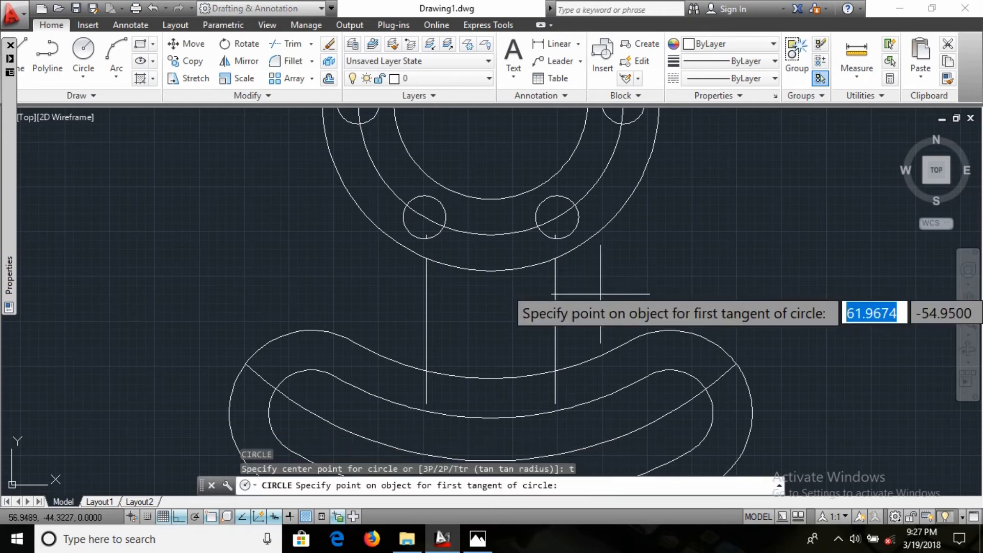
click(582, 244)
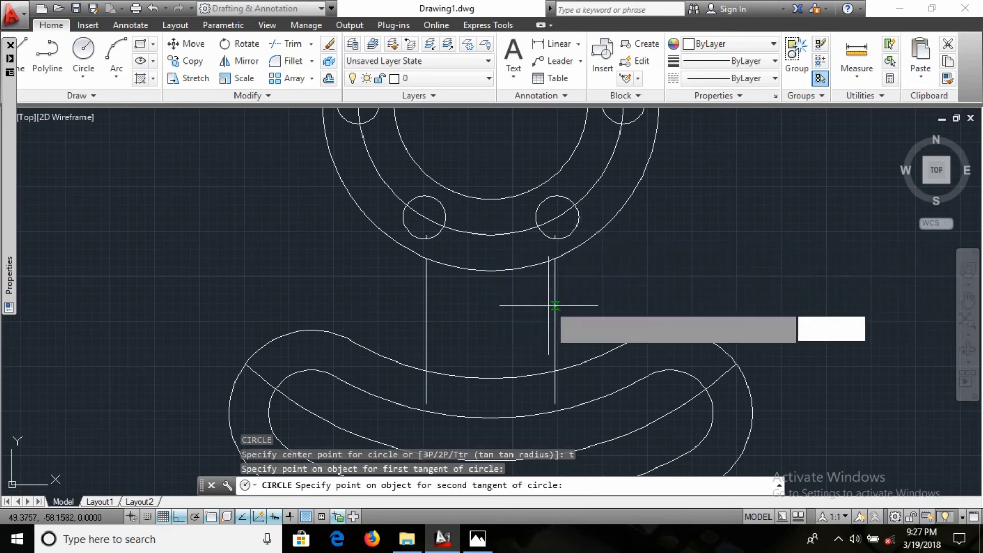
click(556, 305)
text(10)
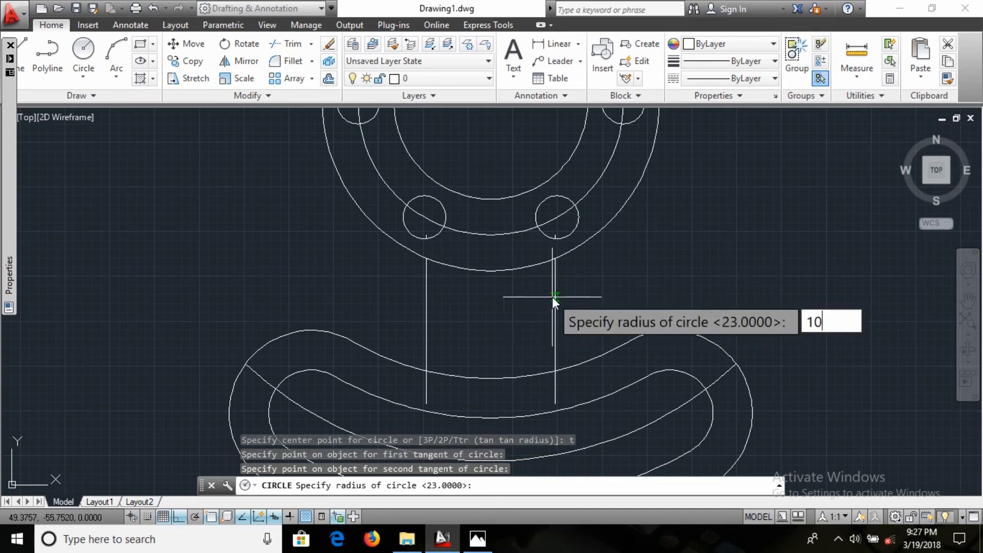
key(Return)
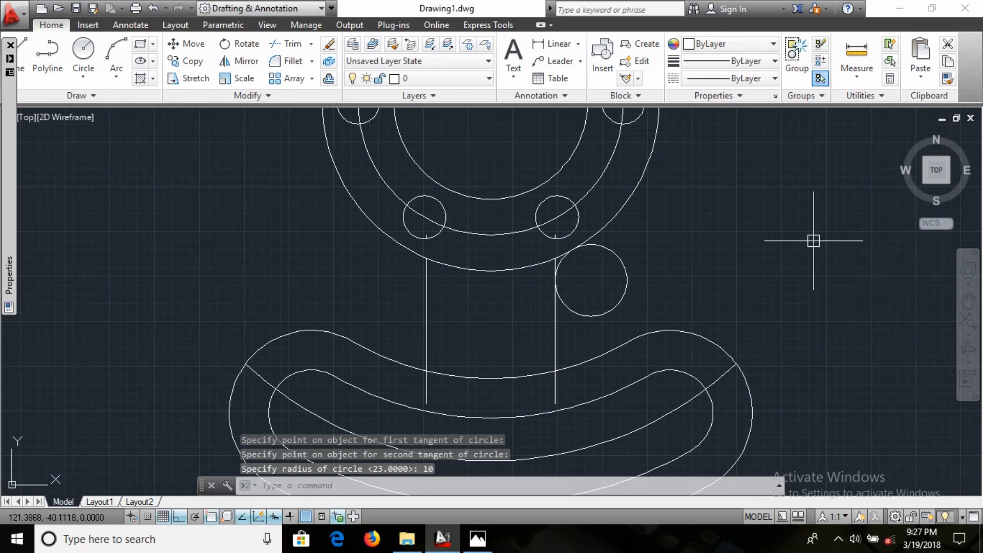
- Switch to the reference image in Photos to check the quadrant's connecting-arm fillet radii
key(alt+Tab)
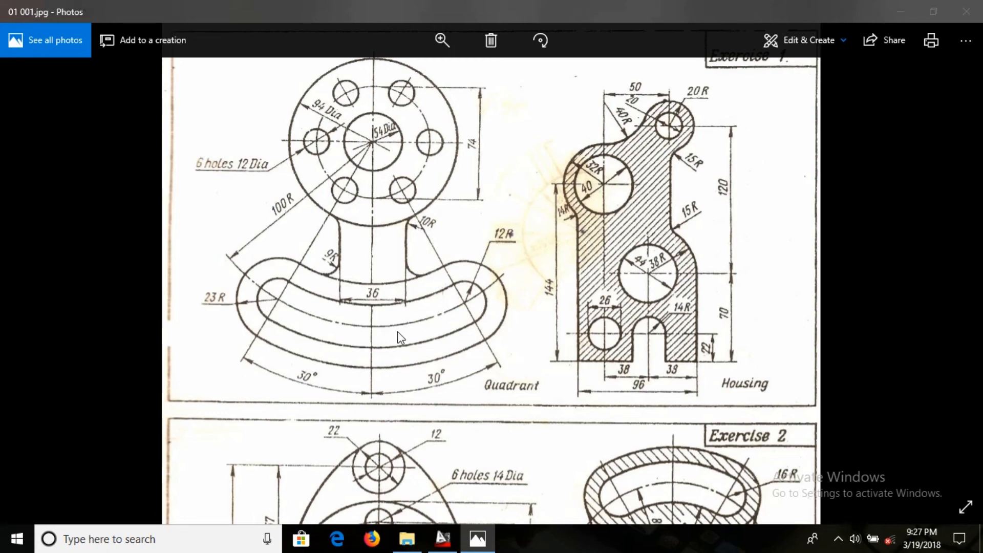
key(alt+Tab)
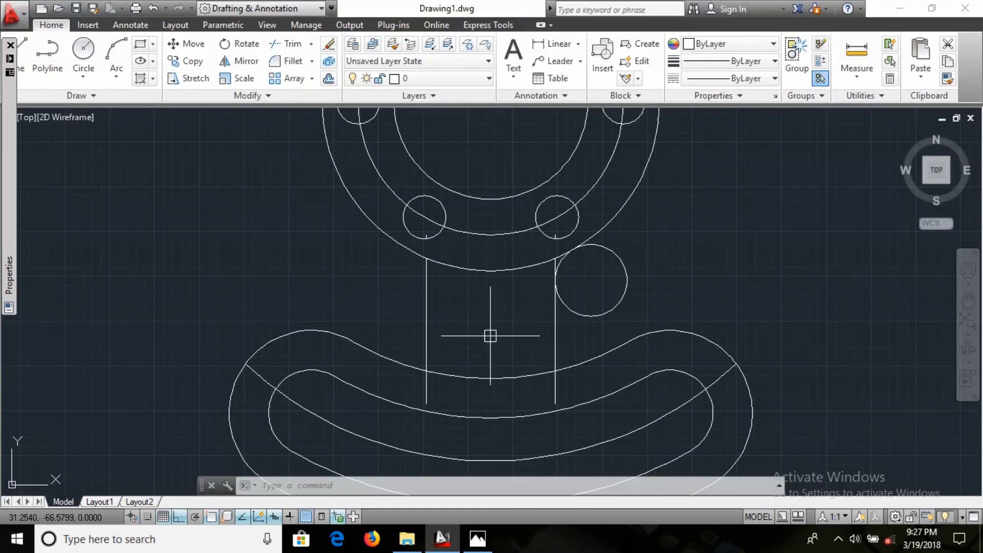
key(alt+Tab)
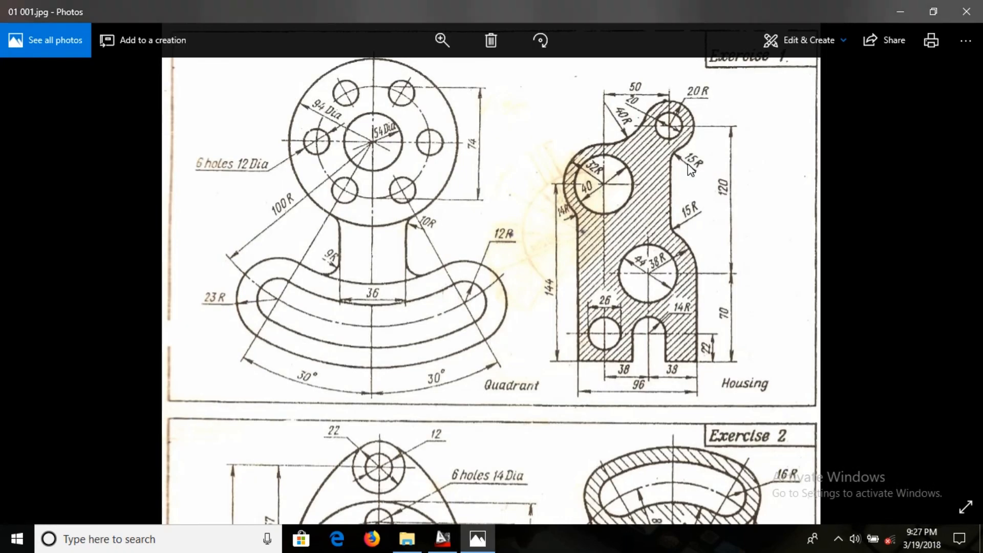